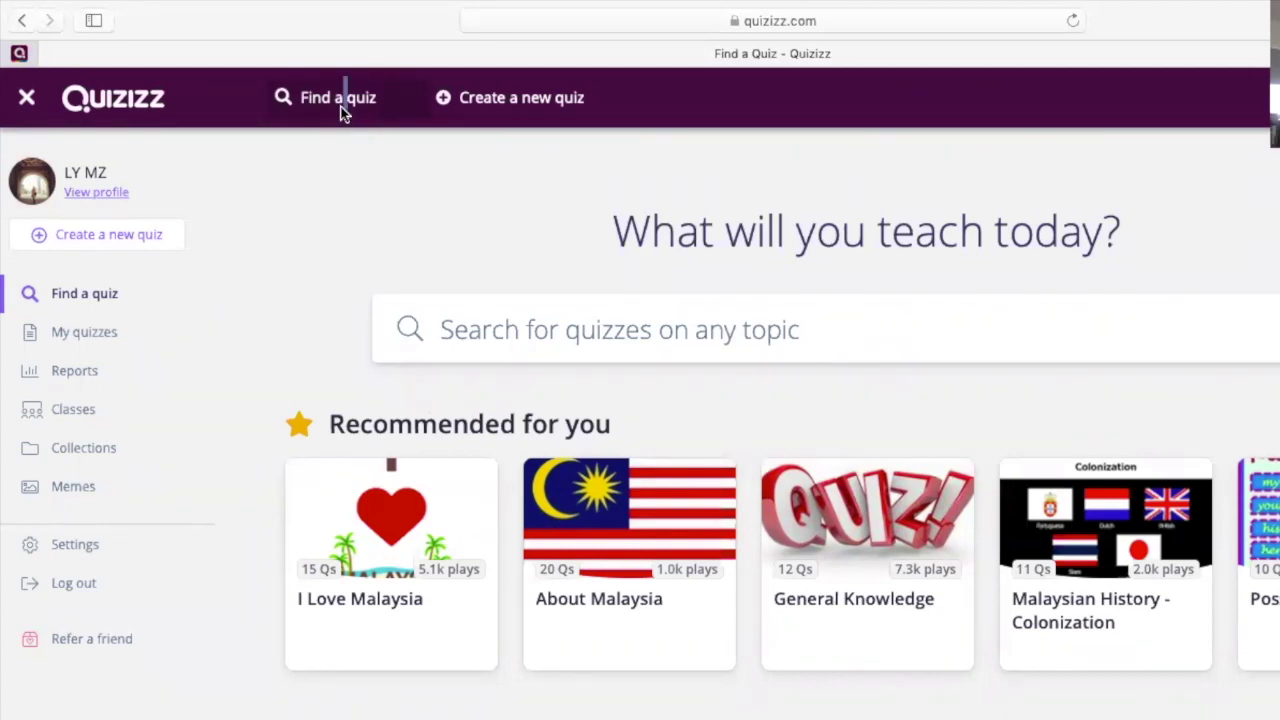
Search the quiz library for "puasa" and look through the matching quizzes.
{"action": "left_click", "coordinate": [780, 344]}
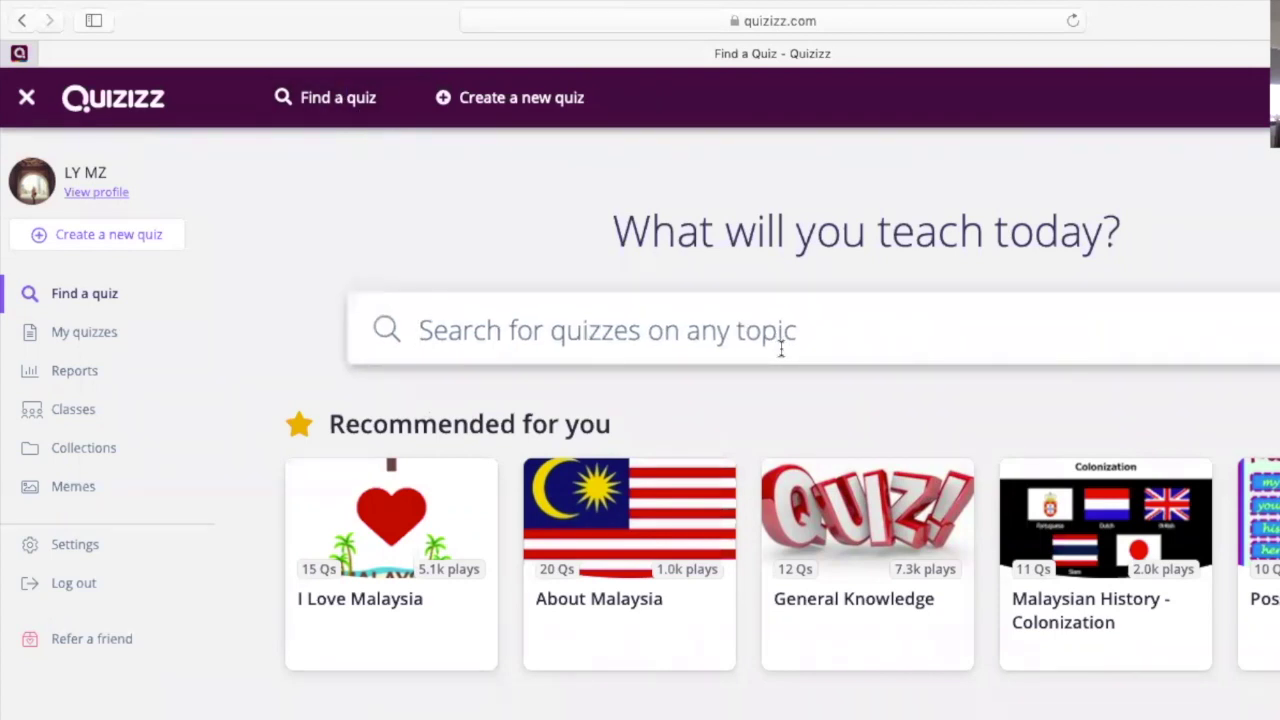
{"action": "type", "text": "puasa"}
{"action": "key", "text": "Return"}
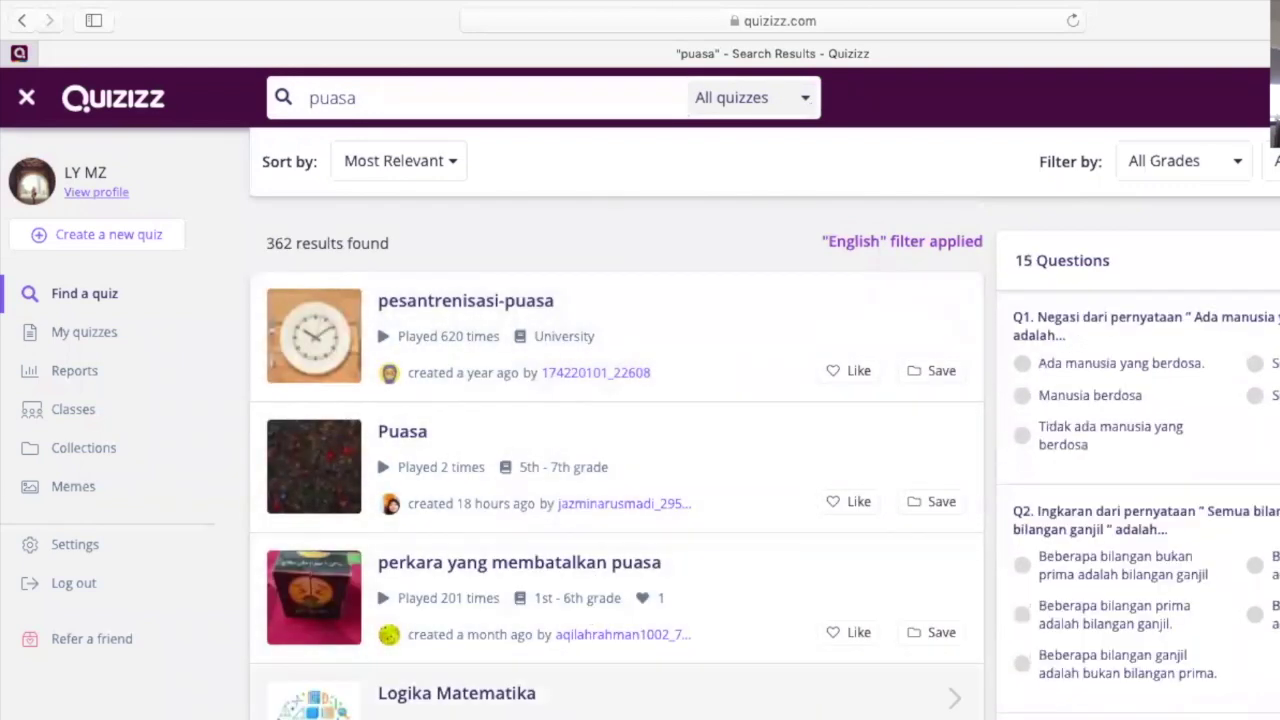
{"action": "scroll", "coordinate": [600, 700], "scroll_direction": "down", "scroll_amount": 2}
{"action": "scroll", "coordinate": [376, 353], "scroll_direction": "down", "scroll_amount": 3}
{"action": "scroll", "coordinate": [360, 470], "scroll_direction": "up", "scroll_amount": 5}
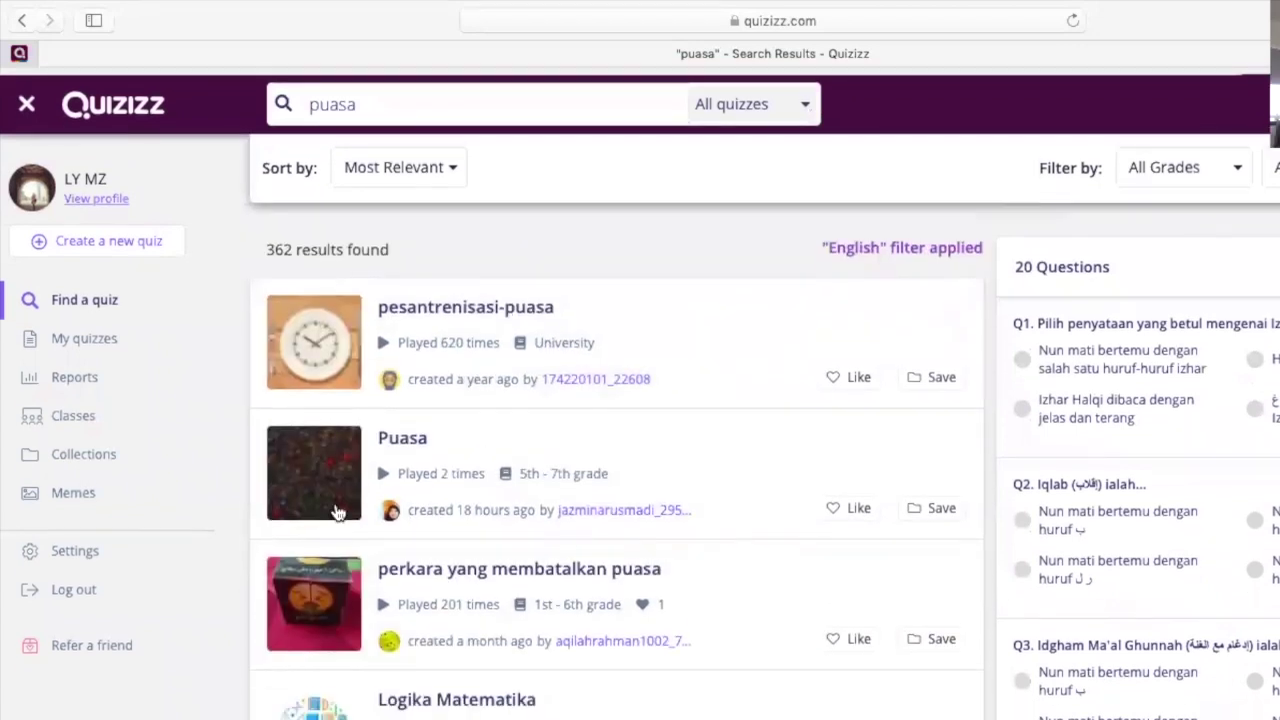
Open the list of own quizzes and browse through the existing ones.
{"action": "left_click", "coordinate": [83, 338]}
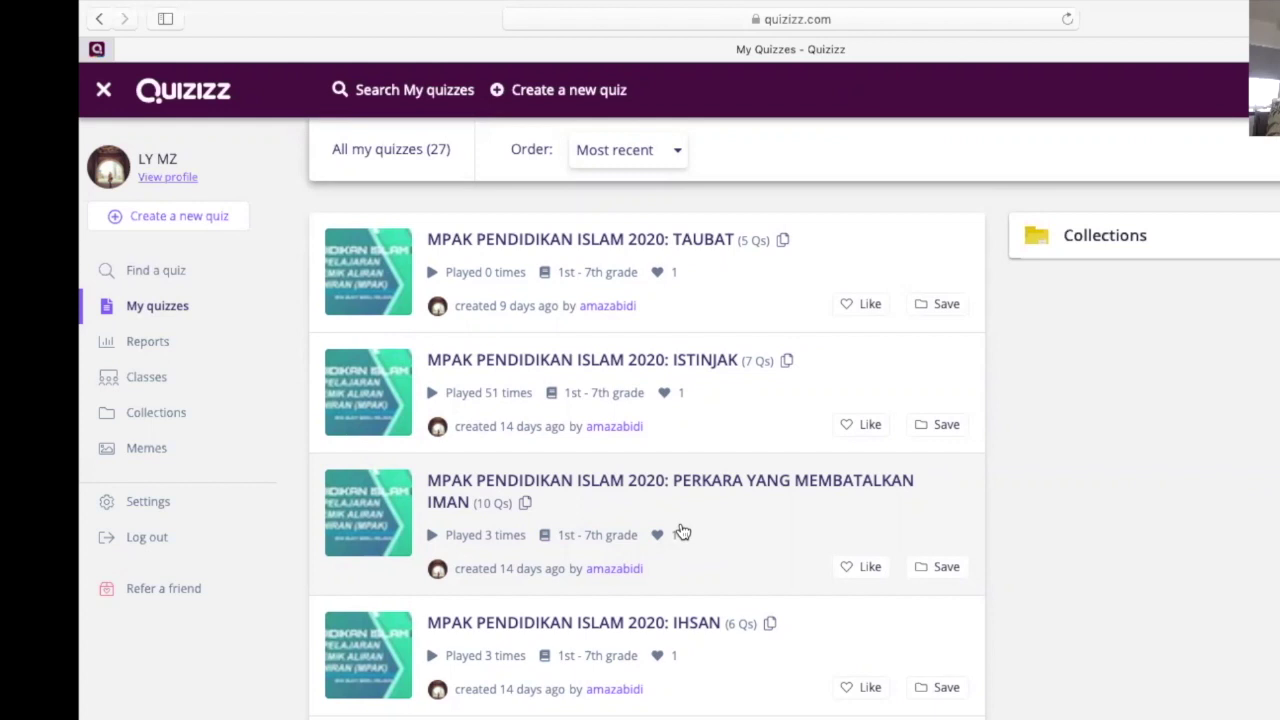
{"action": "scroll", "coordinate": [682, 532], "scroll_direction": "down", "scroll_amount": 4}
{"action": "scroll", "coordinate": [682, 532], "scroll_direction": "down", "scroll_amount": 3}
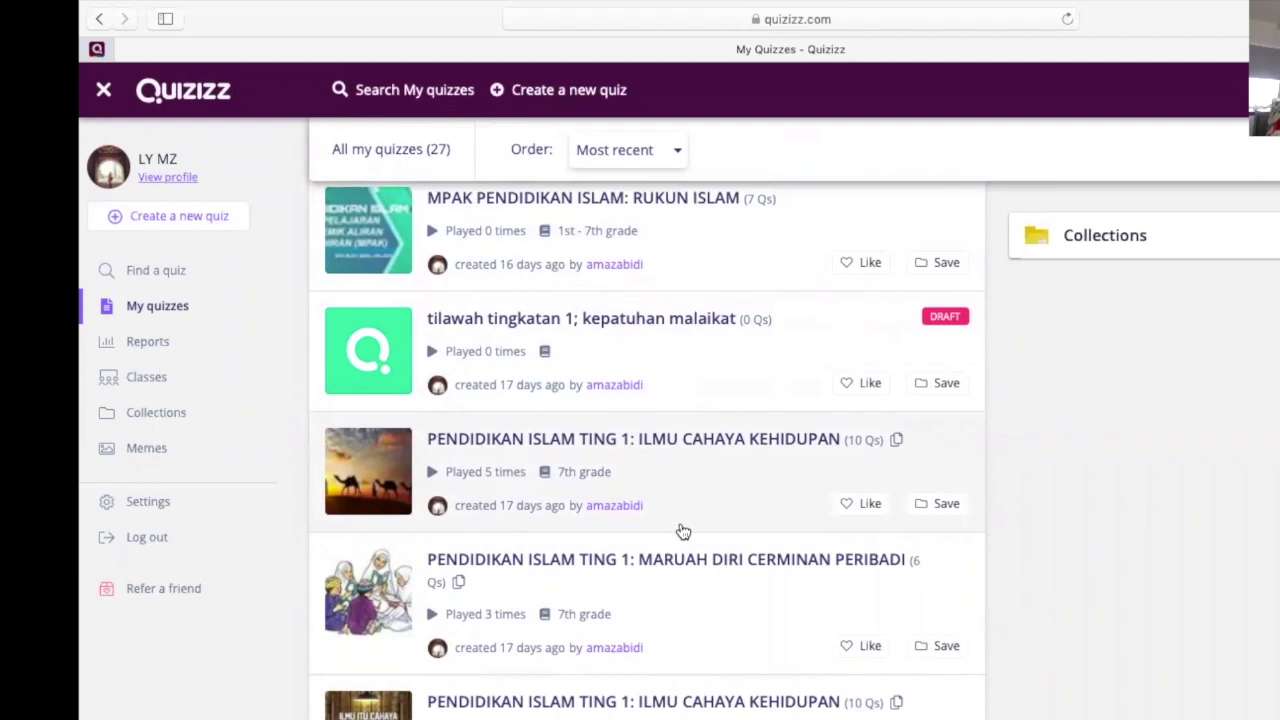
{"action": "scroll", "coordinate": [682, 532], "scroll_direction": "down", "scroll_amount": 1}
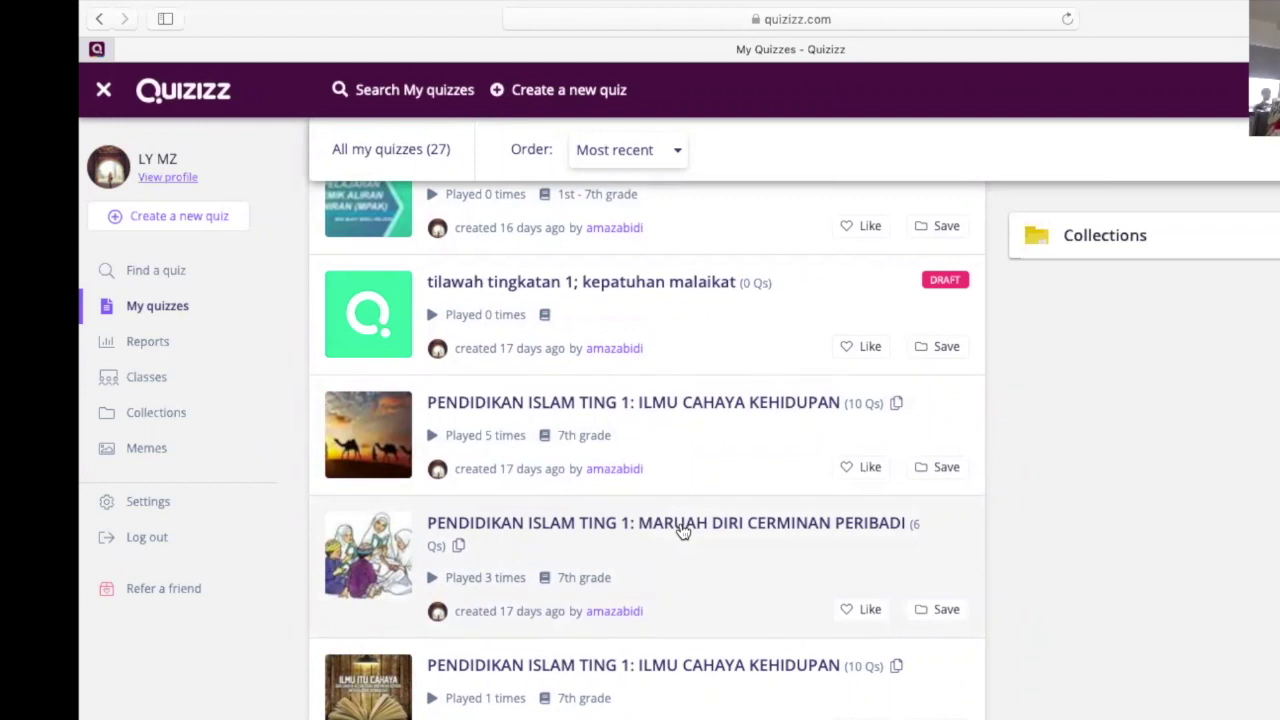
{"action": "scroll", "coordinate": [682, 532], "scroll_direction": "up", "scroll_amount": 3}
{"action": "scroll", "coordinate": [682, 532], "scroll_direction": "up", "scroll_amount": 6}
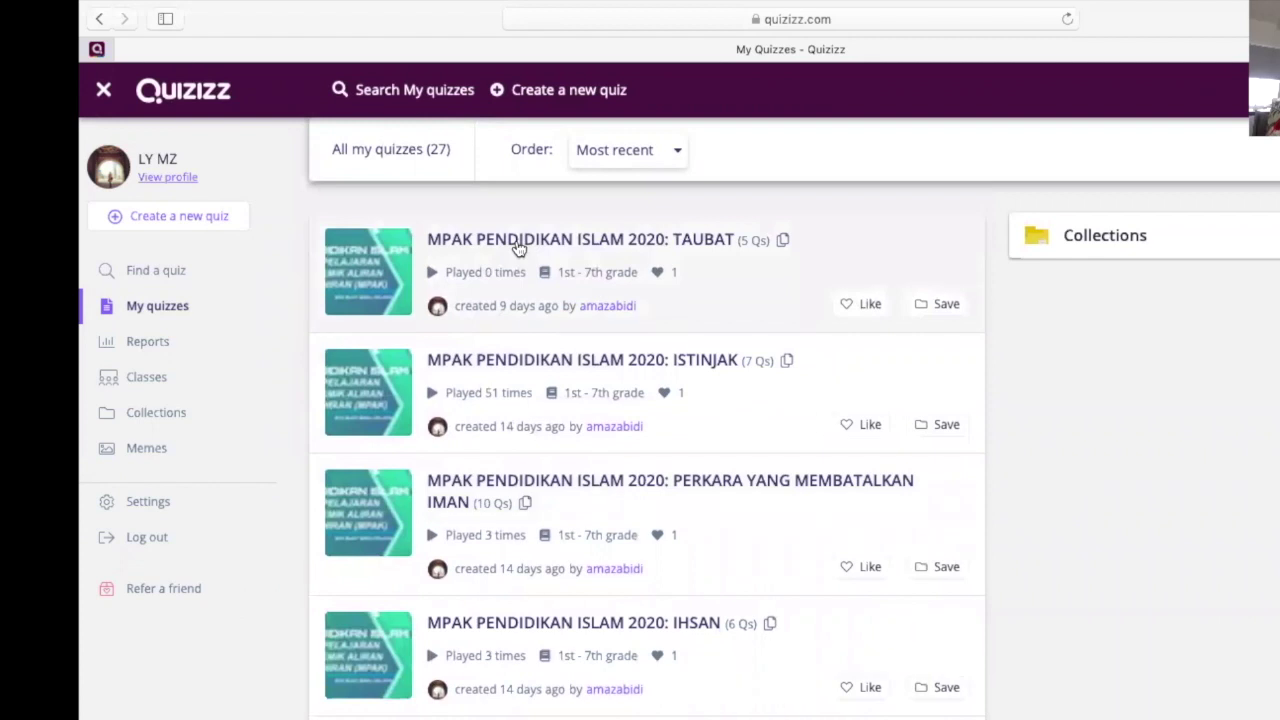
Open the quiz MPAK PENDIDIKAN ISLAM 2020: TAUBAT and start playing it as solo practice.
{"action": "left_click", "coordinate": [519, 242]}
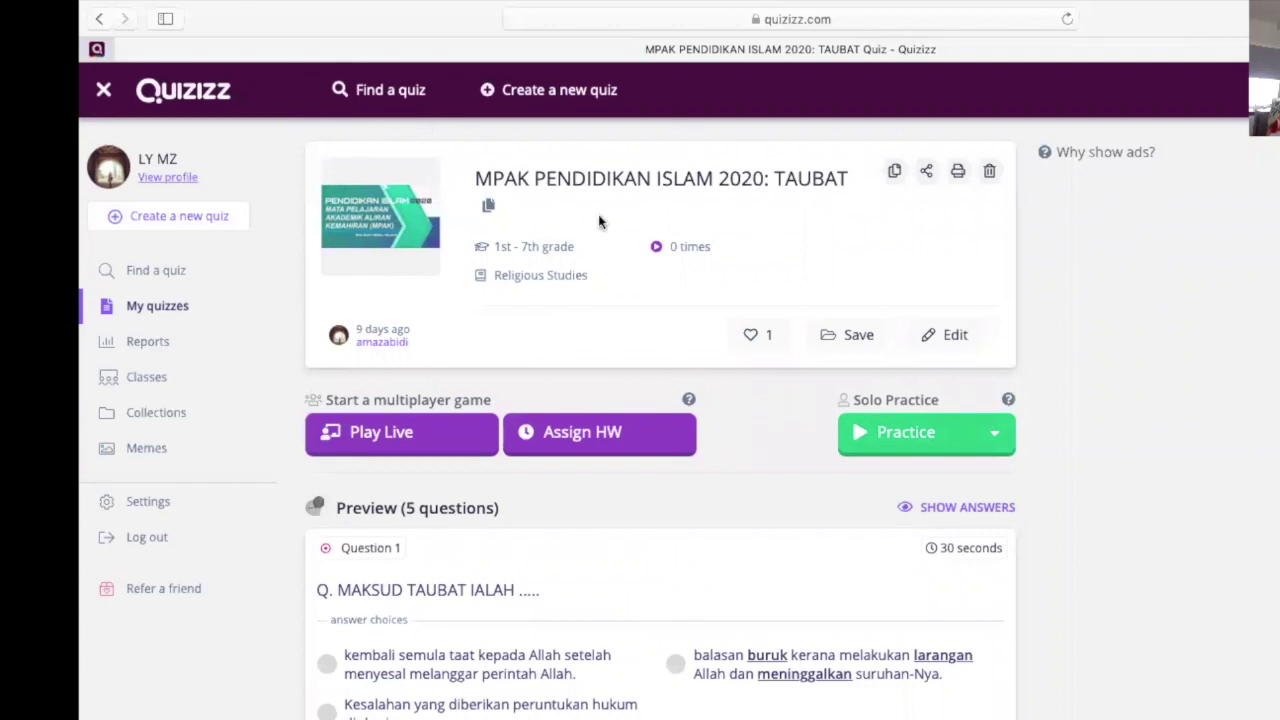
{"action": "left_click", "coordinate": [920, 445]}
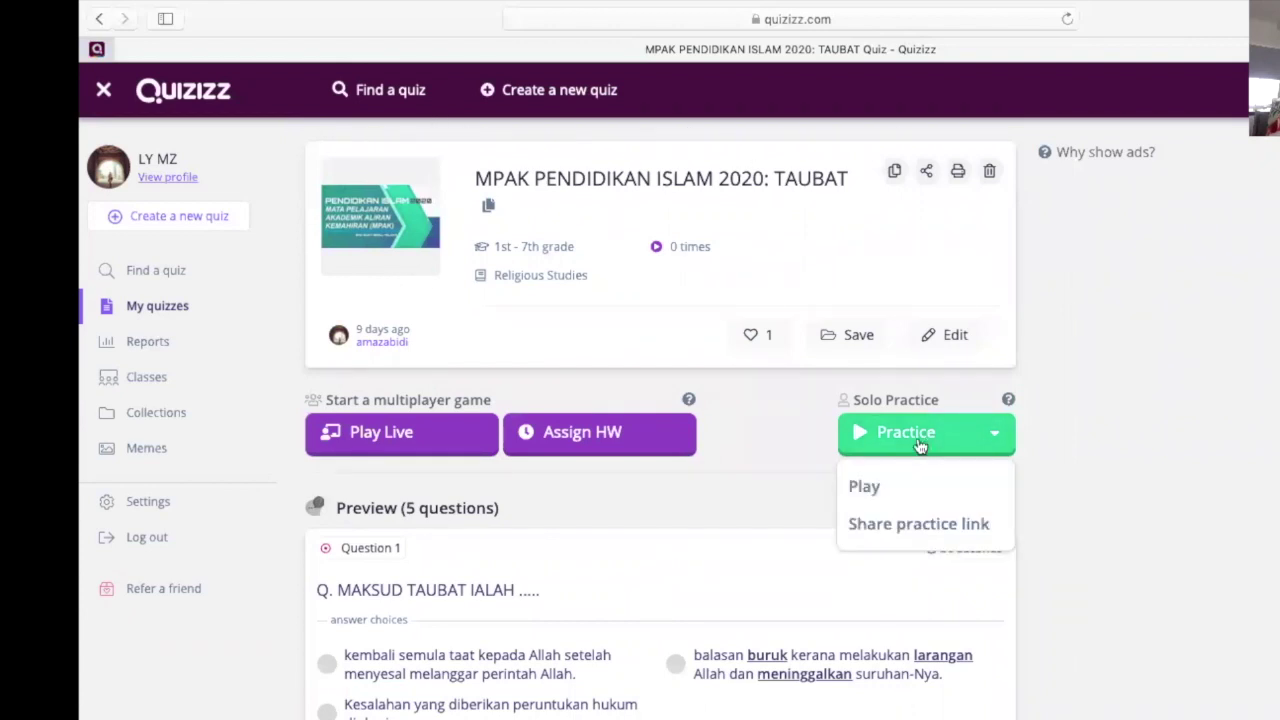
{"action": "left_click", "coordinate": [871, 493]}
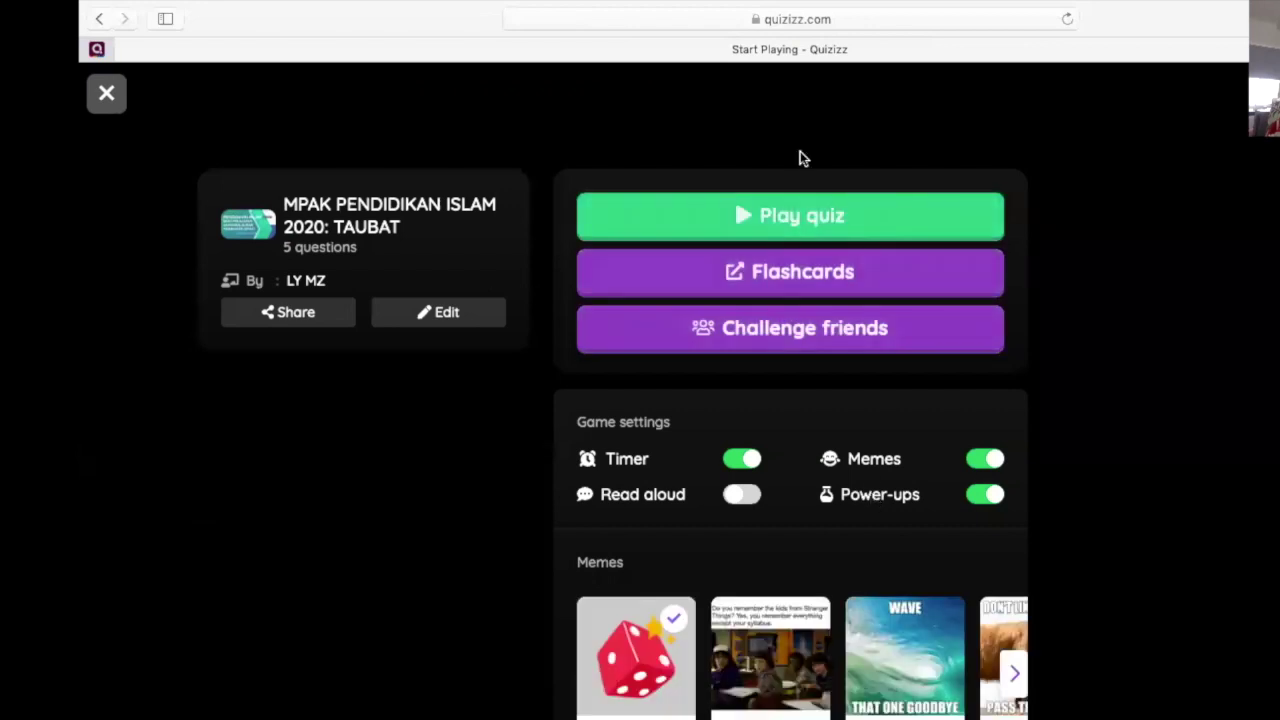
{"action": "left_click", "coordinate": [767, 216]}
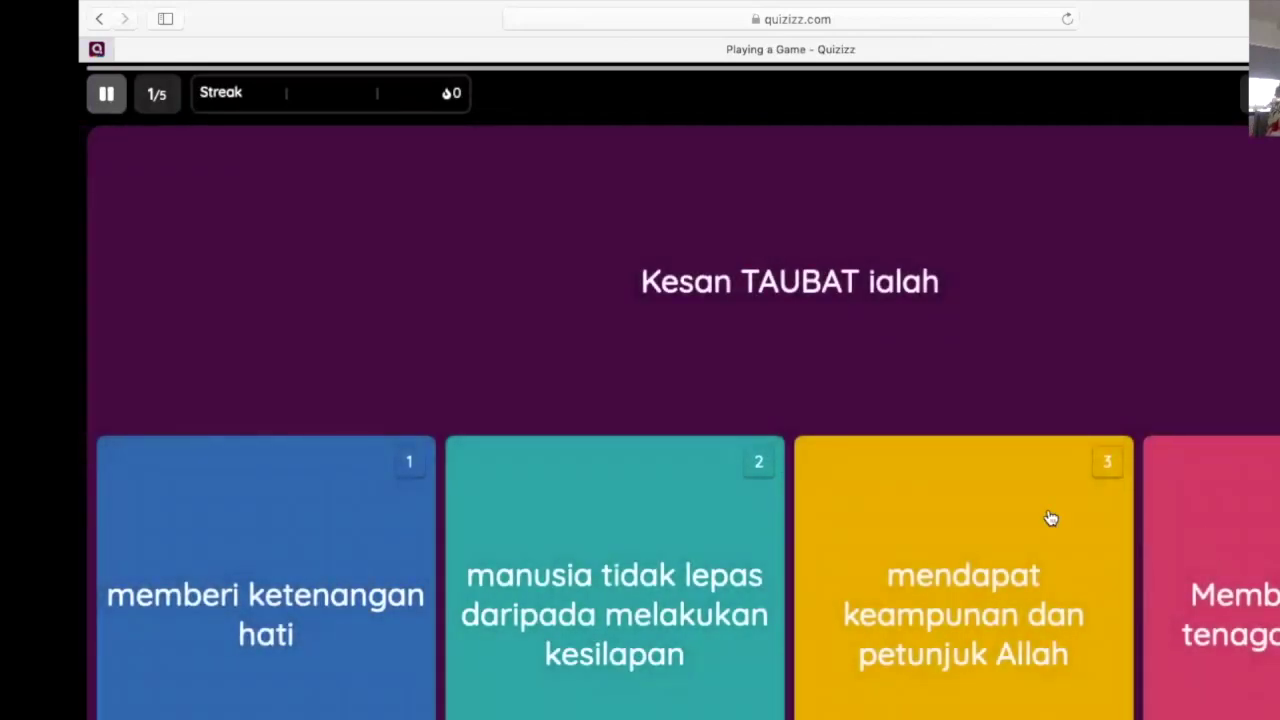
Pause and resume the practice game once, save and exit it, and reopen the TAUBAT quiz from the own quizzes.
{"action": "left_click", "coordinate": [107, 97]}
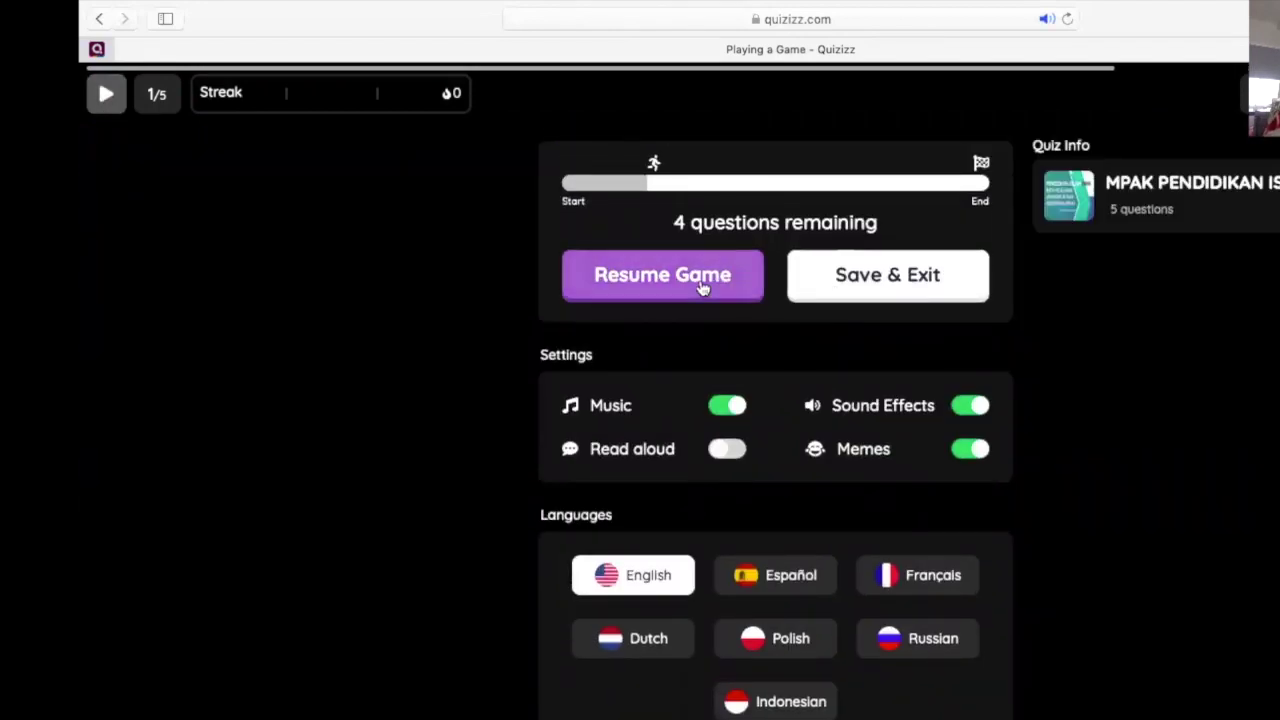
{"action": "left_click", "coordinate": [703, 288]}
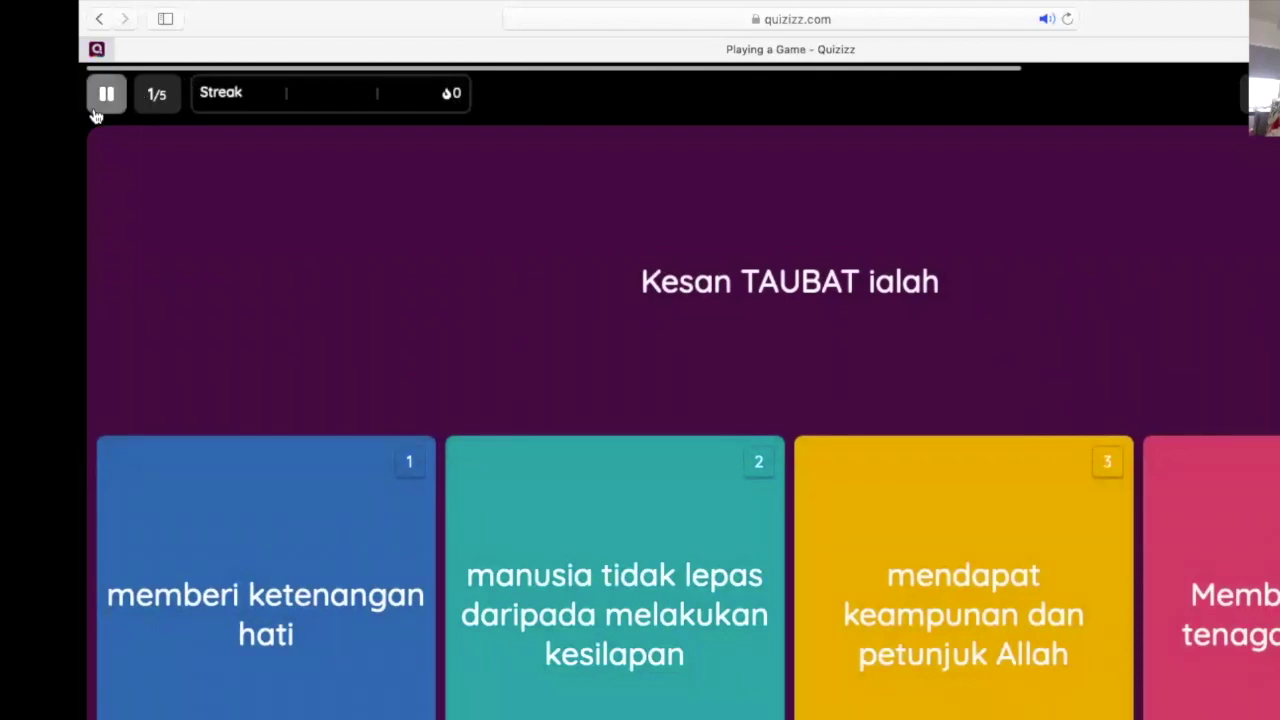
{"action": "left_click", "coordinate": [104, 98]}
{"action": "left_click", "coordinate": [892, 278]}
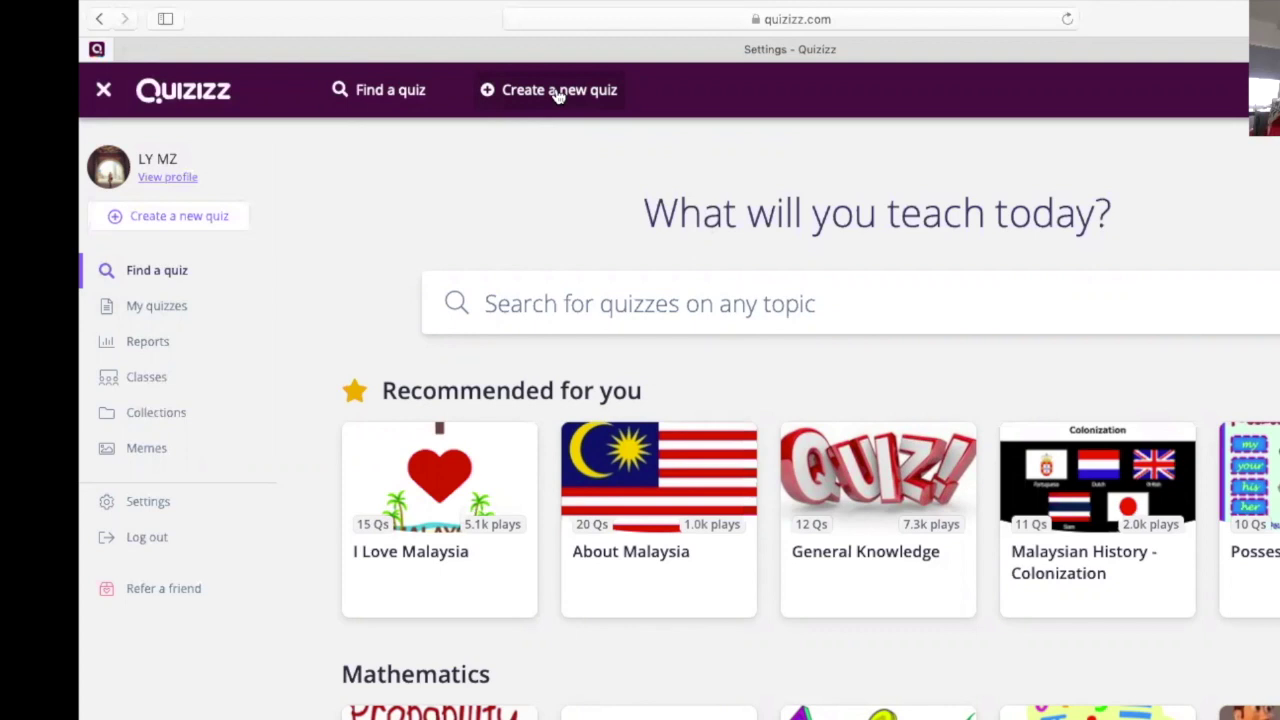
{"action": "left_click", "coordinate": [160, 306]}
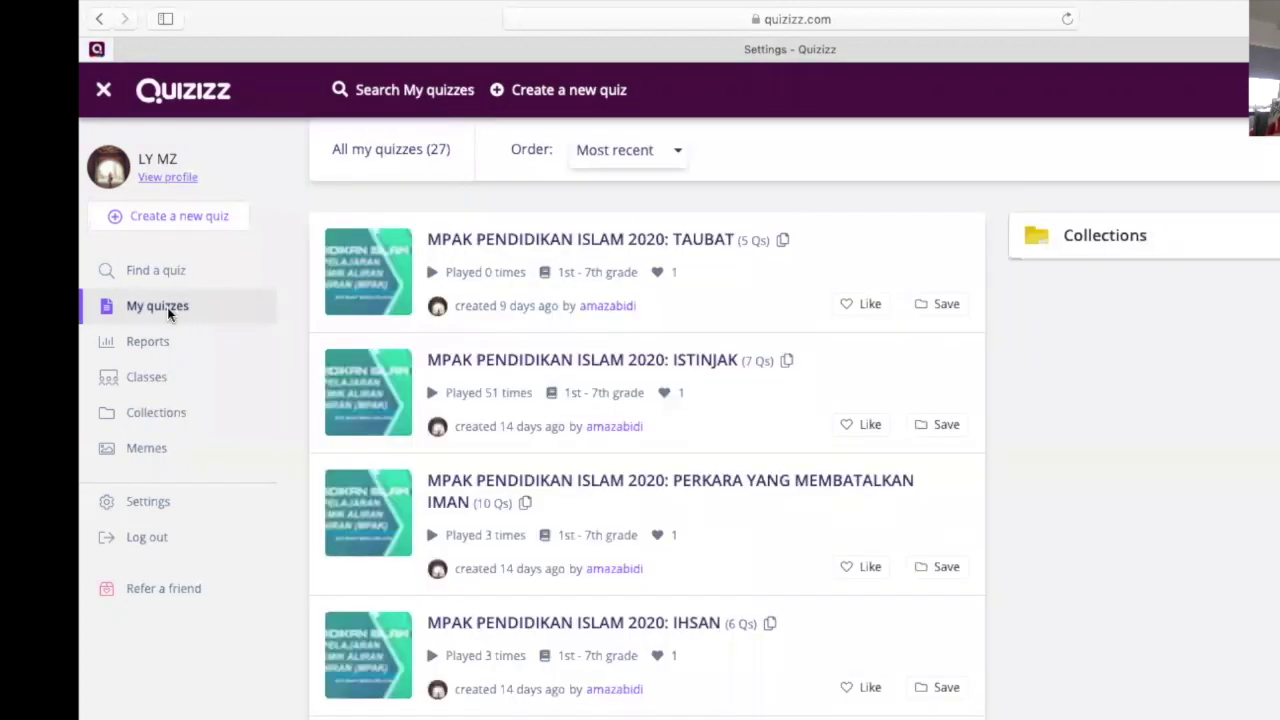
{"action": "left_click", "coordinate": [758, 306]}
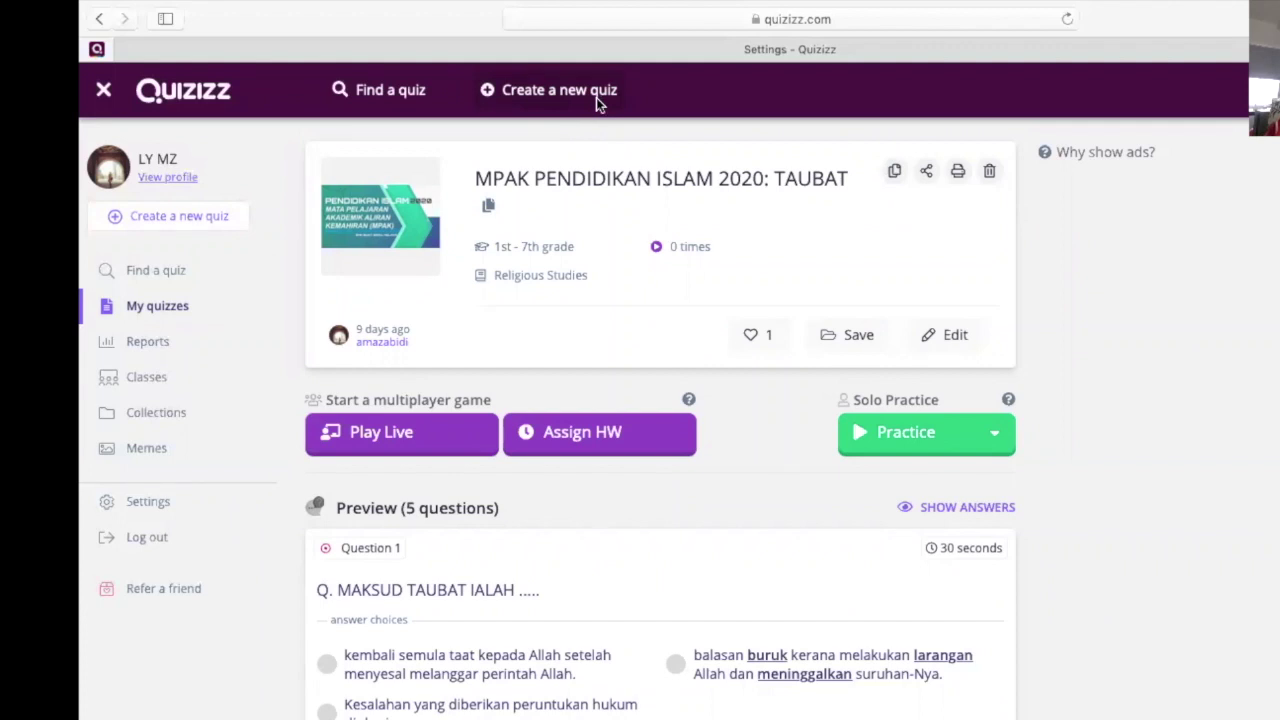
Start creating a new quiz and name it RUKUN ISLAM.
{"action": "left_click", "coordinate": [523, 100]}
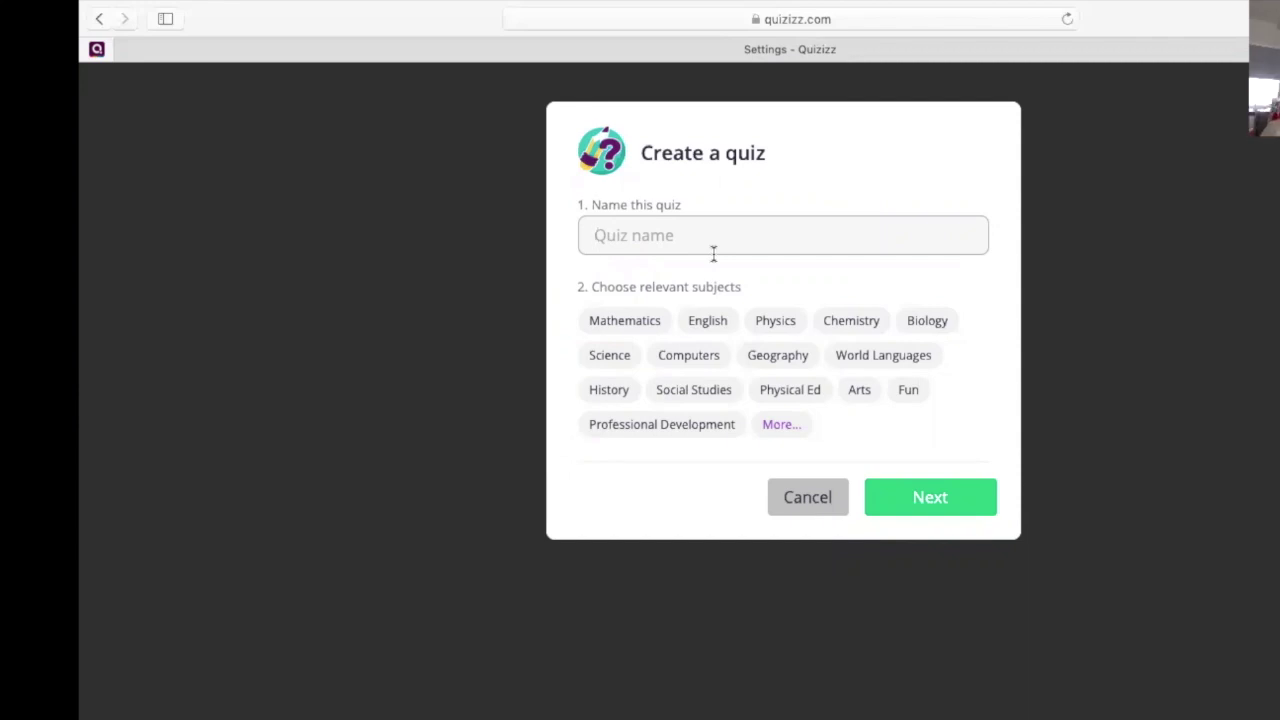
{"action": "type", "text": "rukun"}
{"action": "key", "text": "BackSpace"}
{"action": "key", "text": "BackSpace"}
{"action": "key", "text": "BackSpace"}
{"action": "key", "text": "BackSpace"}
{"action": "key", "text": "BackSpace"}
{"action": "key", "text": "BackSpace"}
{"action": "type", "text": "RUKUN ISLAM"}
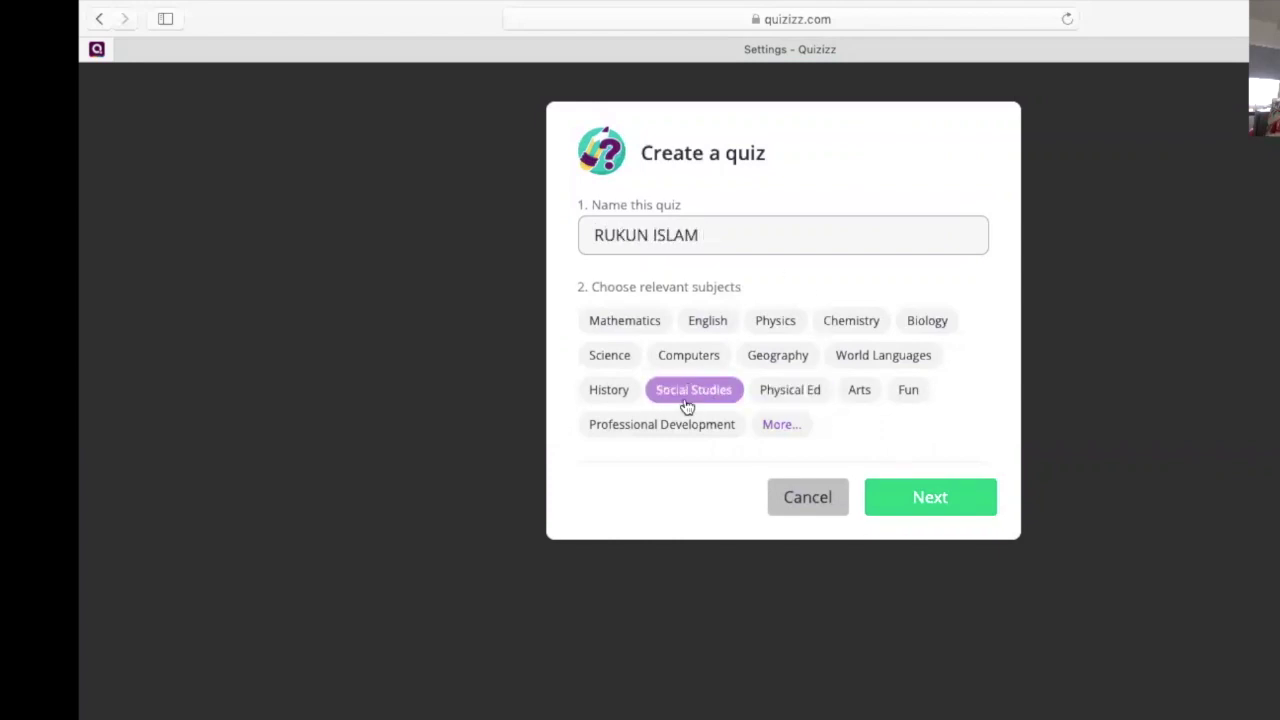
Choose Religious Studies from the extended subject list as the quiz's subject and continue to the quiz editor.
{"action": "left_click", "coordinate": [781, 426]}
{"action": "left_click", "coordinate": [668, 538]}
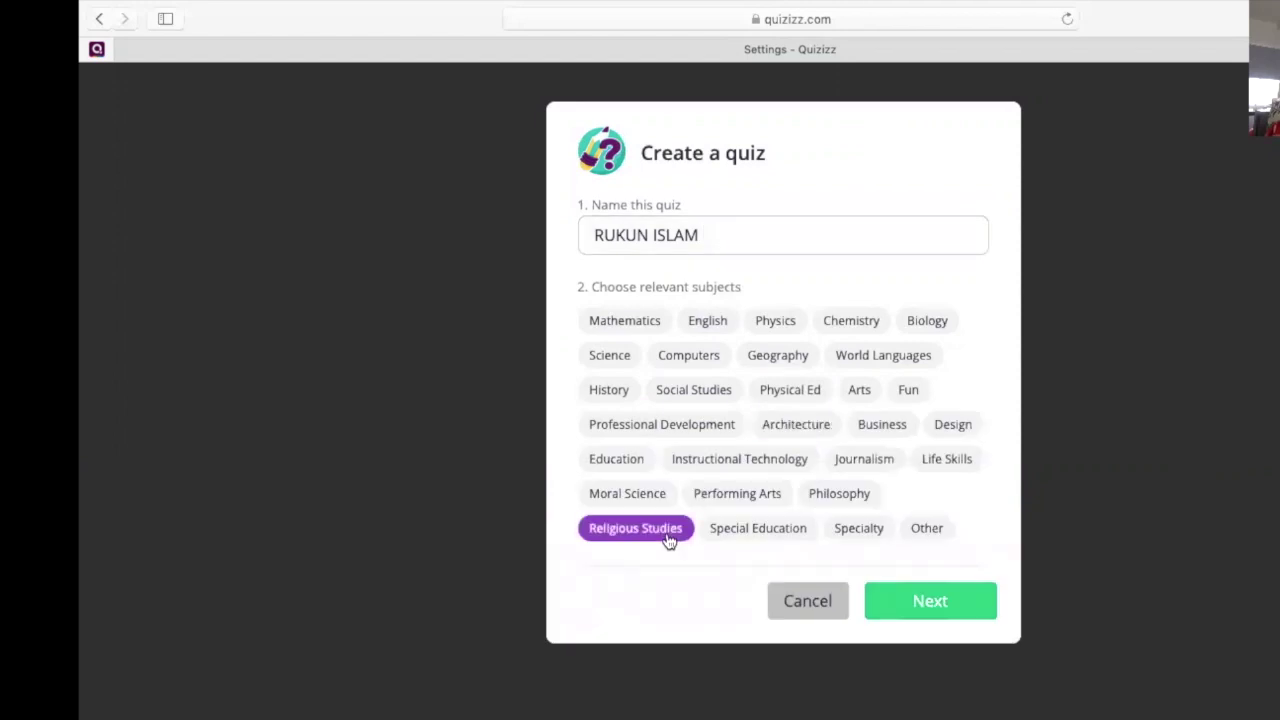
{"action": "left_click", "coordinate": [932, 623]}
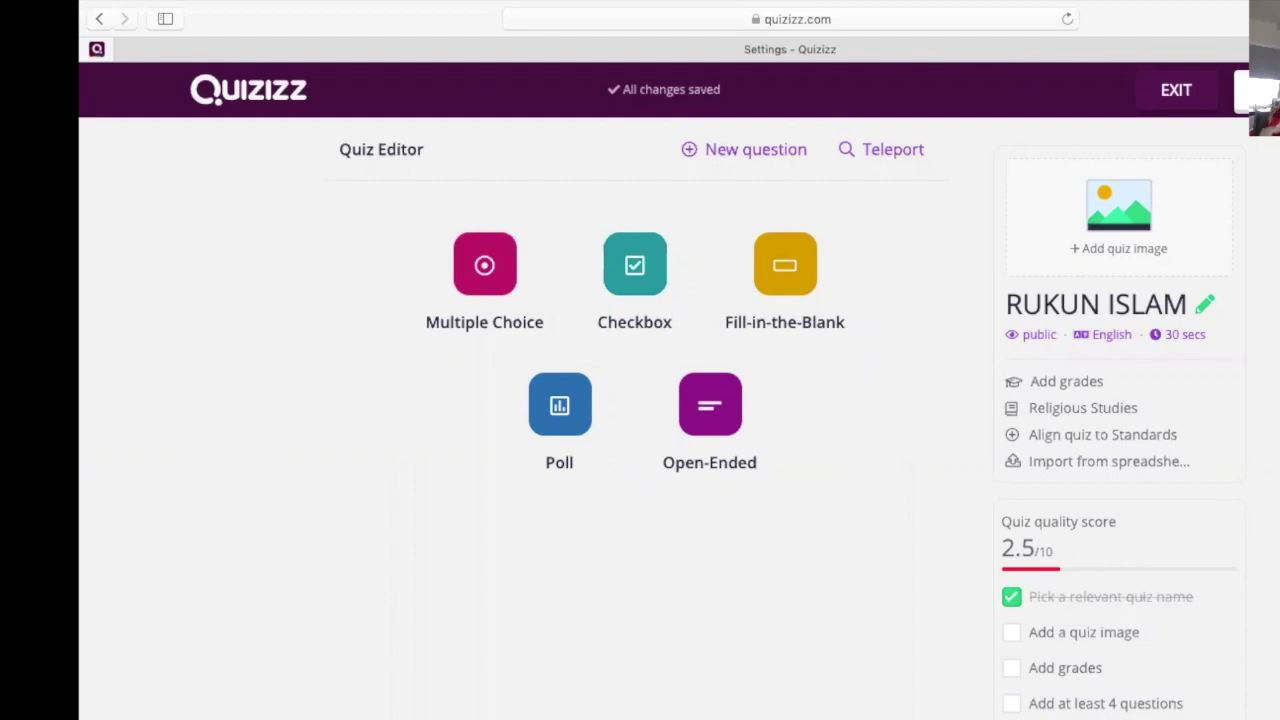
Open the quiz details to add a title image, and open Google in a new browser tab.
{"action": "left_click", "coordinate": [1135, 259]}
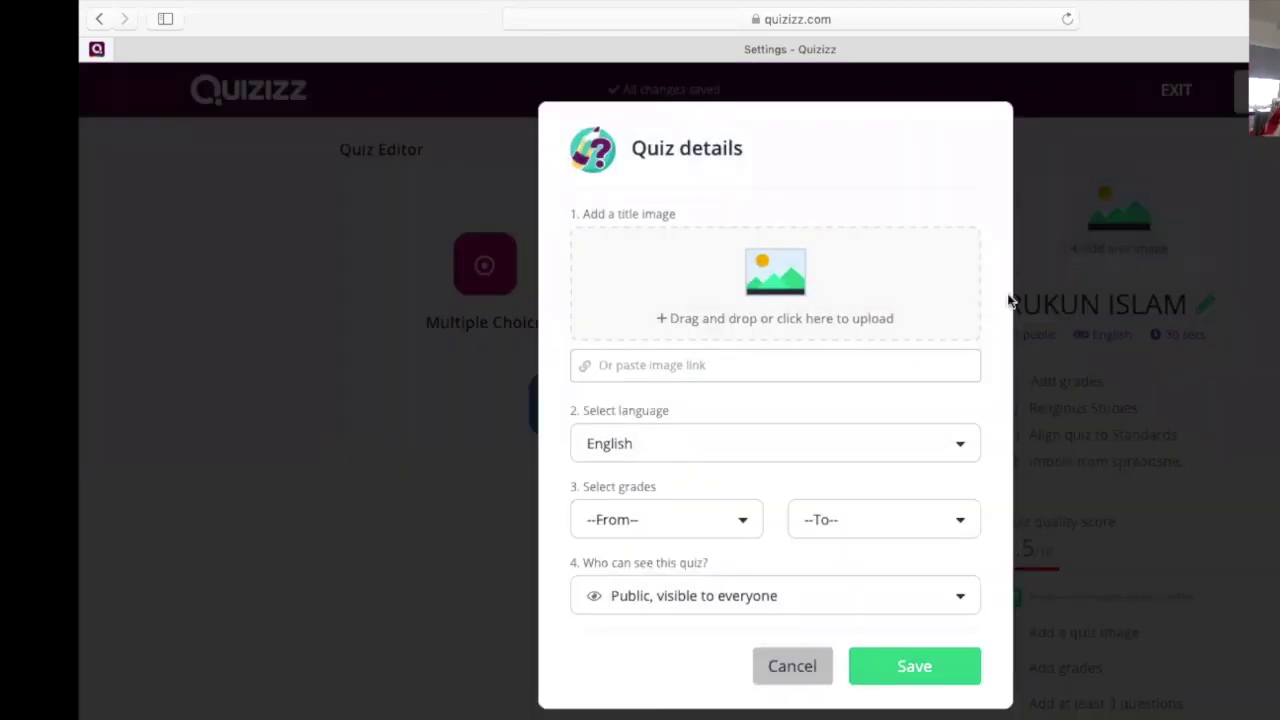
{"action": "left_click", "coordinate": [819, 327]}
{"action": "key", "text": "super+t"}
{"action": "left_click", "coordinate": [948, 188]}
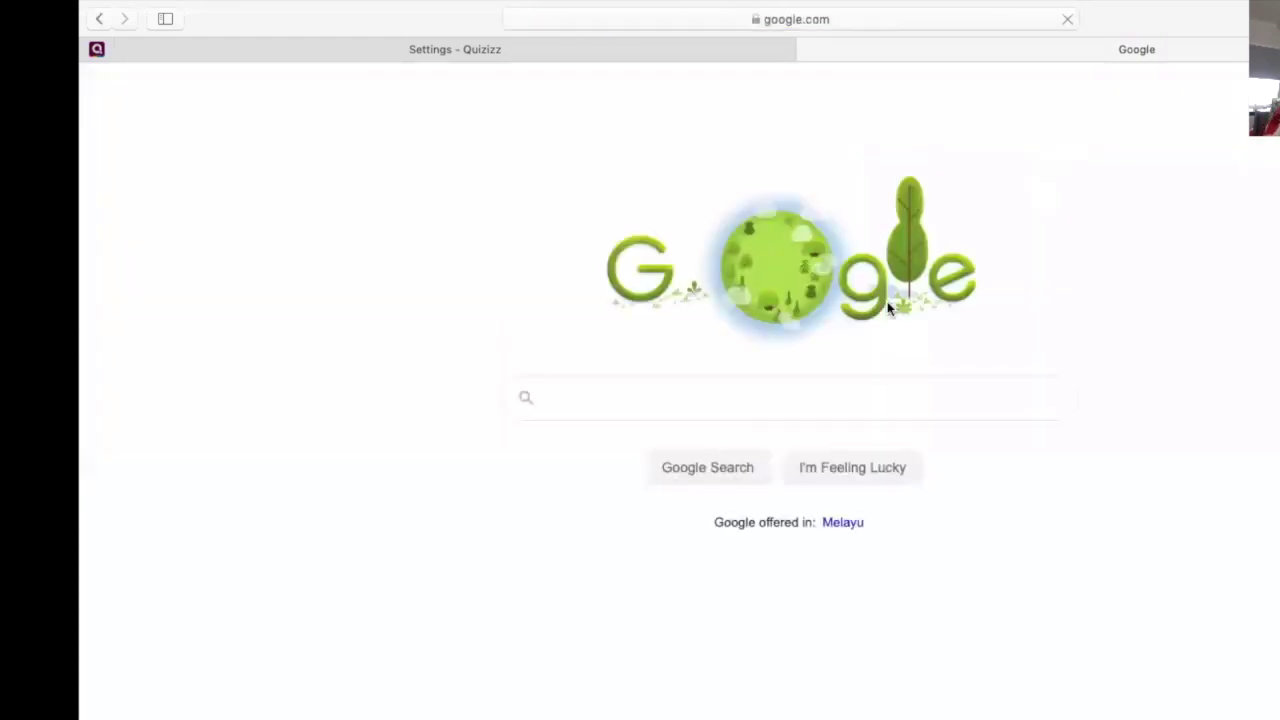
Search Google for "islamic background" and look over the results.
{"action": "left_click", "coordinate": [846, 386]}
{"action": "type", "text": "ISLAM"}
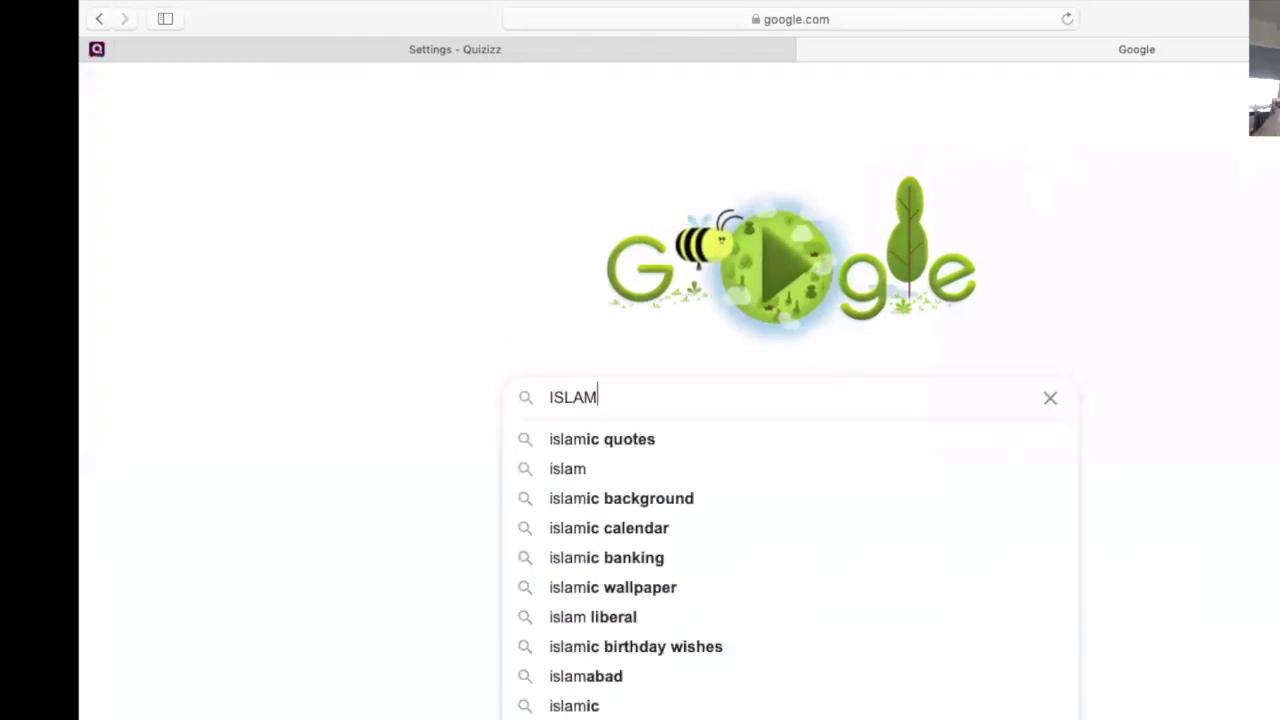
{"action": "left_click", "coordinate": [689, 498]}
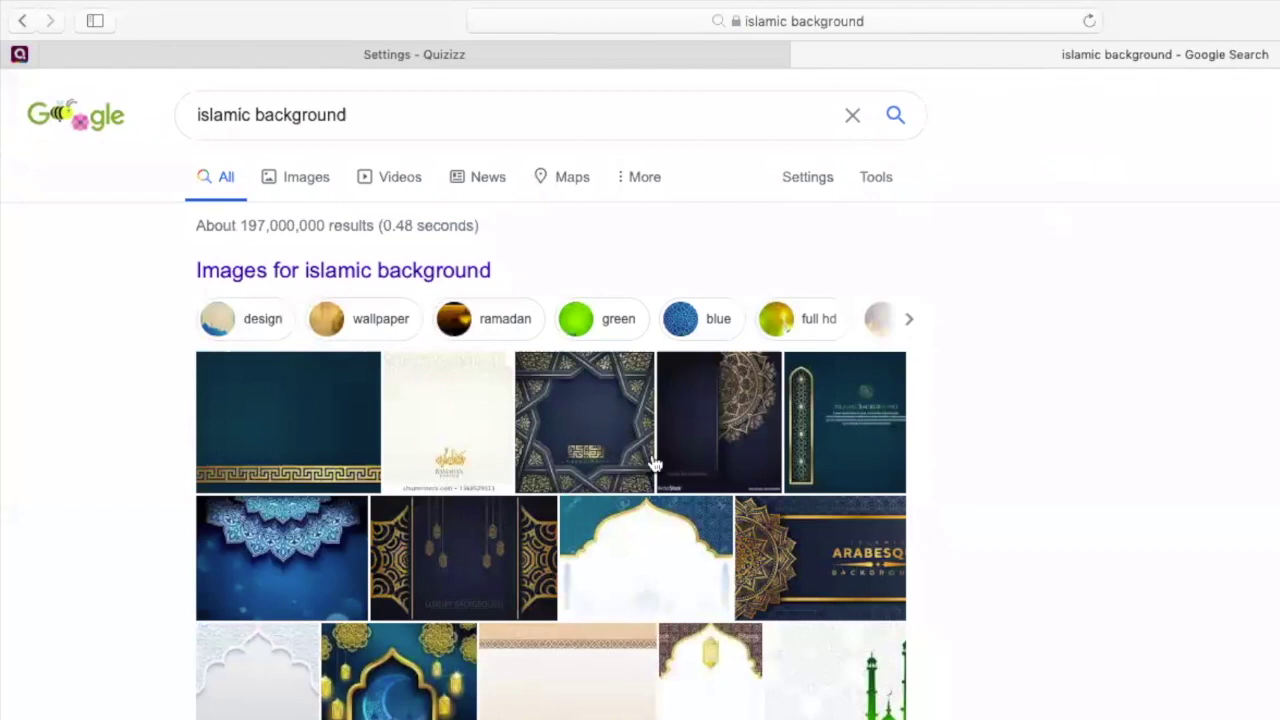
{"action": "scroll", "coordinate": [733, 610], "scroll_direction": "down", "scroll_amount": 1}
{"action": "scroll", "coordinate": [733, 610], "scroll_direction": "down", "scroll_amount": 3}
{"action": "scroll", "coordinate": [731, 608], "scroll_direction": "up", "scroll_amount": 4}
Replace the Google search query and search for "rukun islam" instead.
{"action": "left_click", "coordinate": [353, 115]}
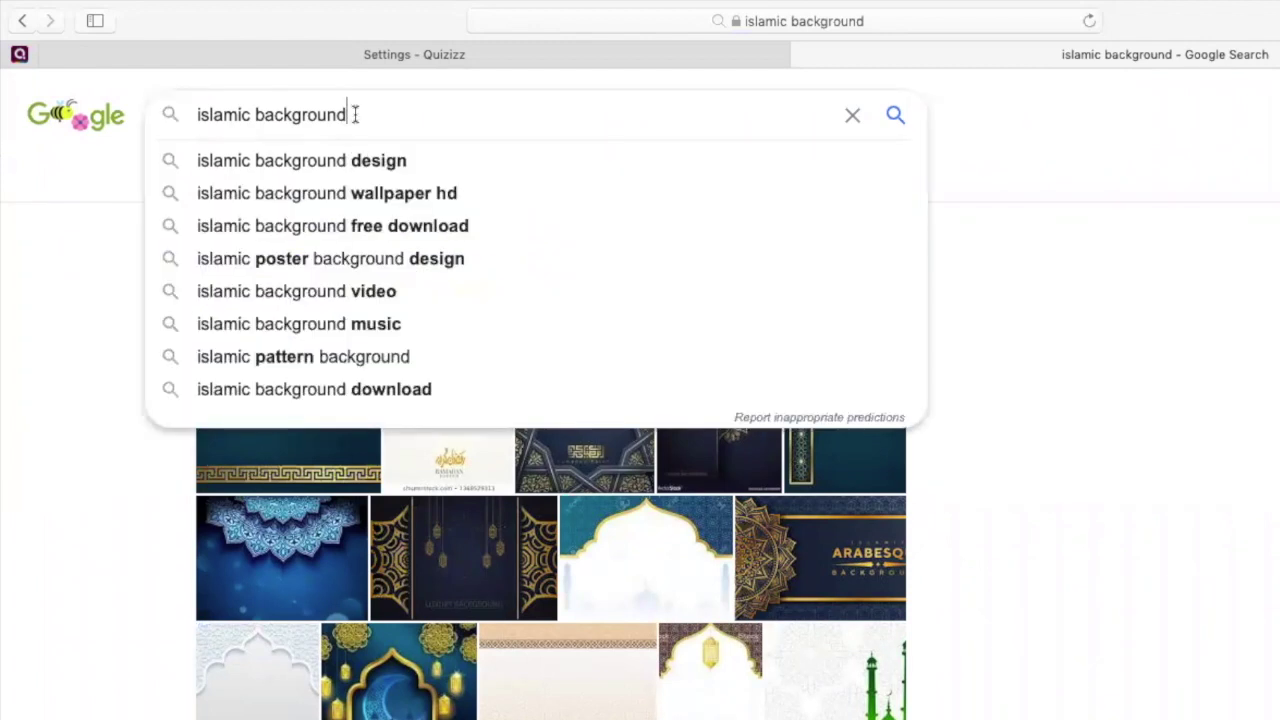
{"action": "key", "text": "BackSpace"}
{"action": "key", "text": "BackSpace"}
{"action": "key", "text": "BackSpace"}
{"action": "key", "text": "BackSpace"}
{"action": "key", "text": "BackSpace"}
{"action": "key", "text": "BackSpace"}
{"action": "key", "text": "BackSpace"}
{"action": "key", "text": "BackSpace"}
{"action": "key", "text": "BackSpace"}
{"action": "key", "text": "BackSpace"}
{"action": "key", "text": "BackSpace"}
{"action": "key", "text": "BackSpace"}
{"action": "key", "text": "BackSpace"}
{"action": "key", "text": "BackSpace"}
{"action": "key", "text": "BackSpace"}
{"action": "key", "text": "BackSpace"}
{"action": "key", "text": "BackSpace"}
{"action": "key", "text": "BackSpace"}
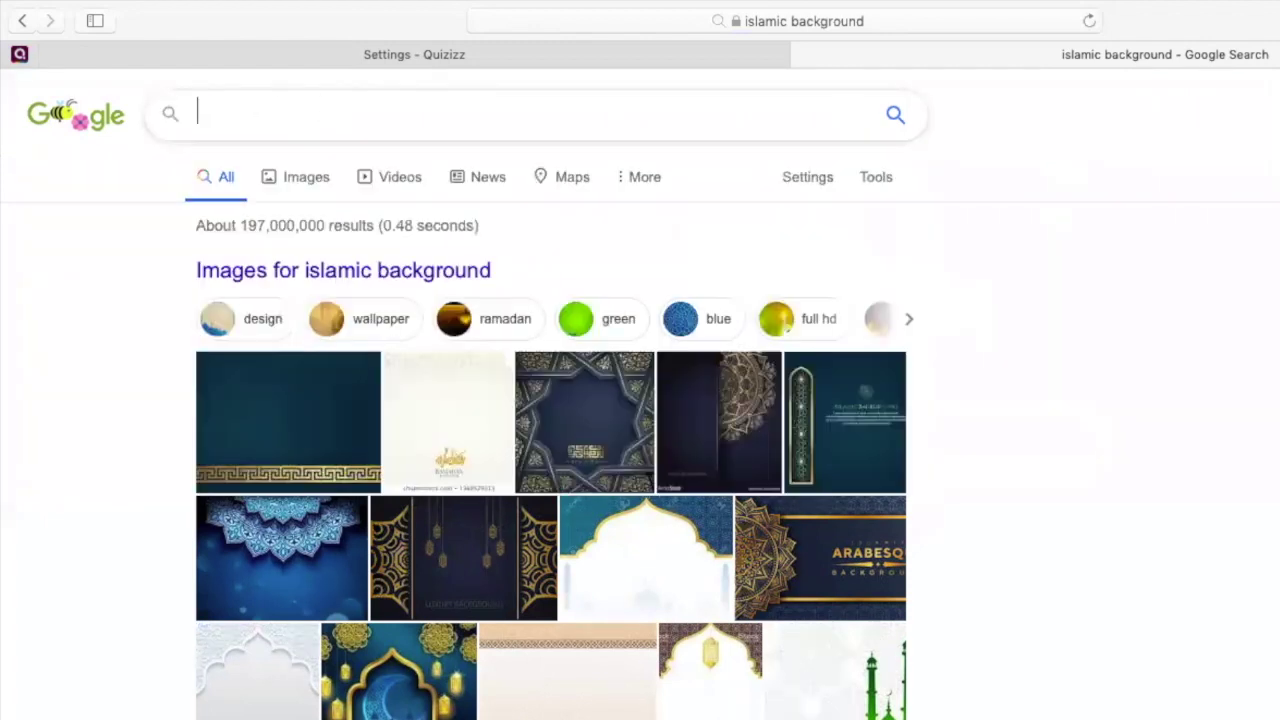
{"action": "type", "text": "RUKUN"}
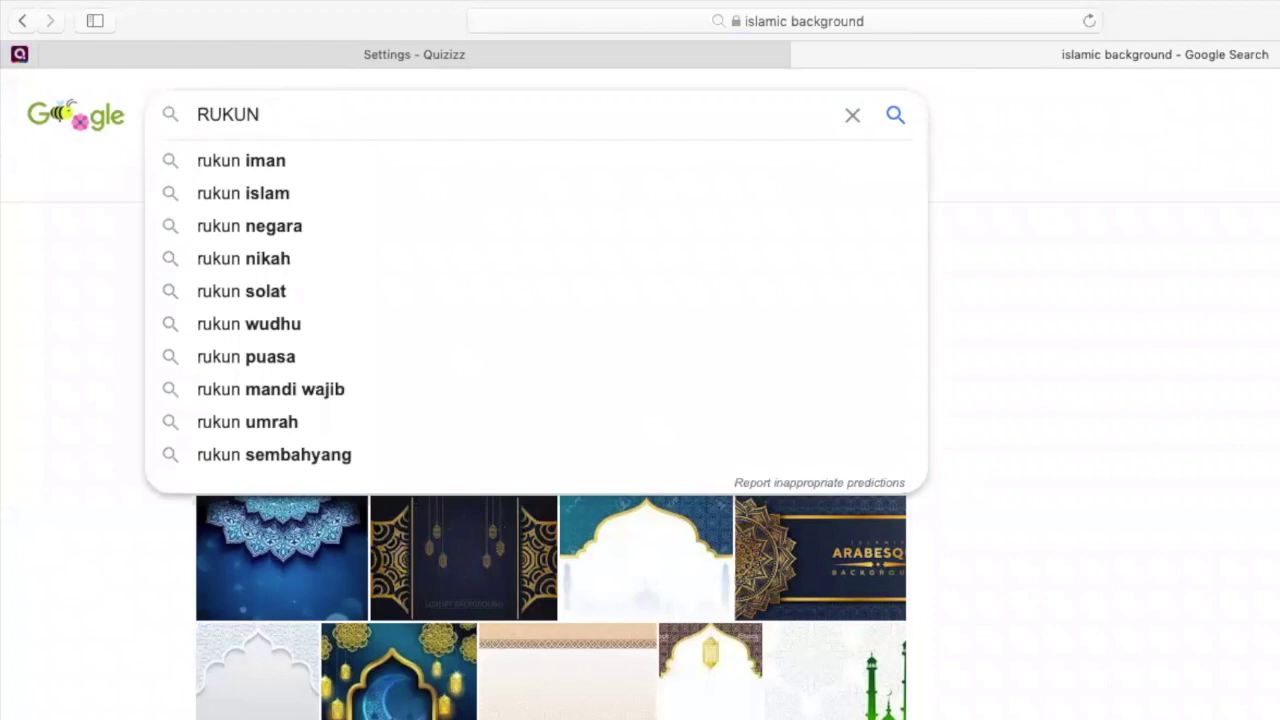
{"action": "left_click", "coordinate": [334, 192]}
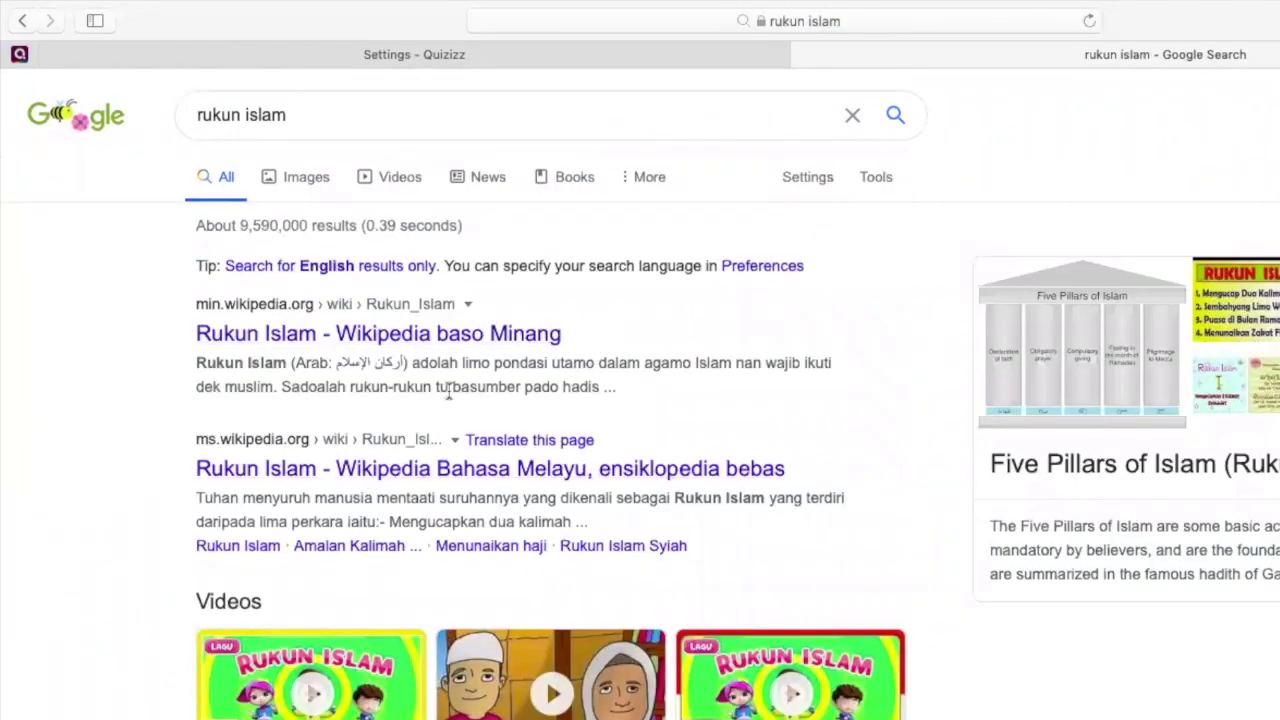
Show the image results for "rukun islam" and look through them for a suitable title picture.
{"action": "left_click", "coordinate": [300, 186]}
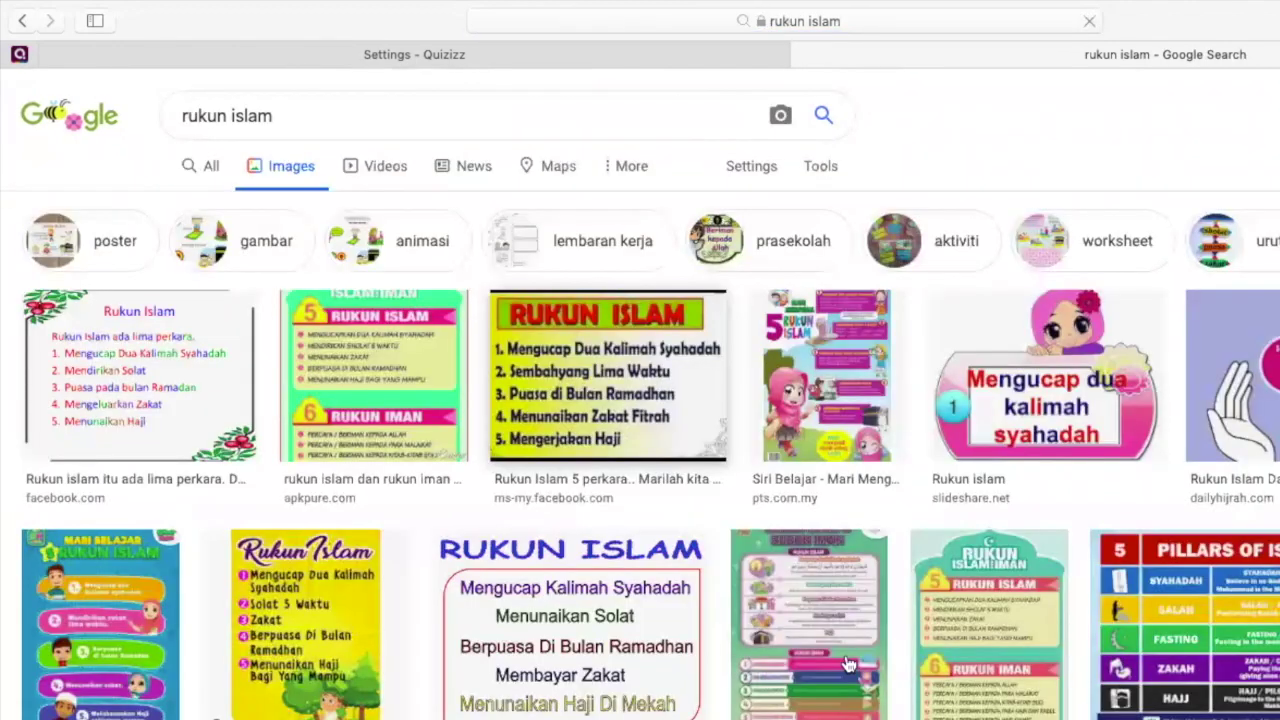
{"action": "scroll", "coordinate": [950, 600], "scroll_direction": "down", "scroll_amount": 2}
{"action": "scroll", "coordinate": [1100, 540], "scroll_direction": "down", "scroll_amount": 2}
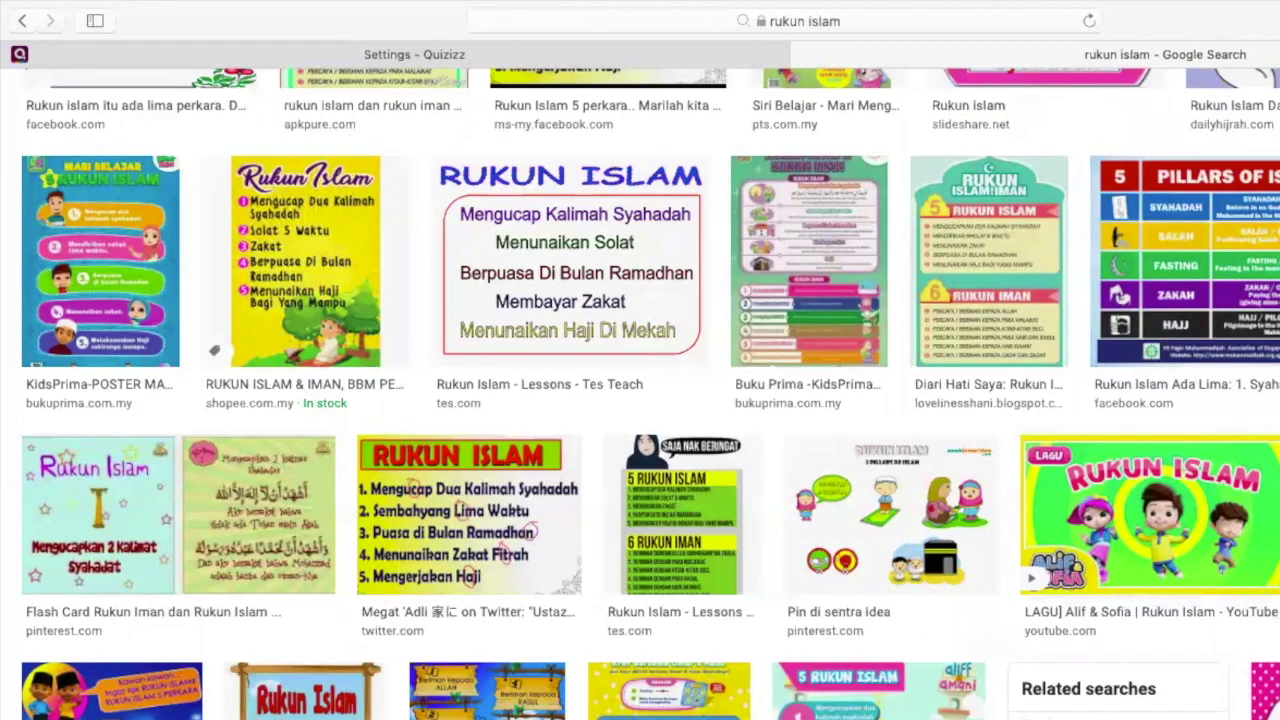
{"action": "scroll", "coordinate": [1143, 518], "scroll_direction": "down", "scroll_amount": 2}
{"action": "scroll", "coordinate": [657, 425], "scroll_direction": "down", "scroll_amount": 2}
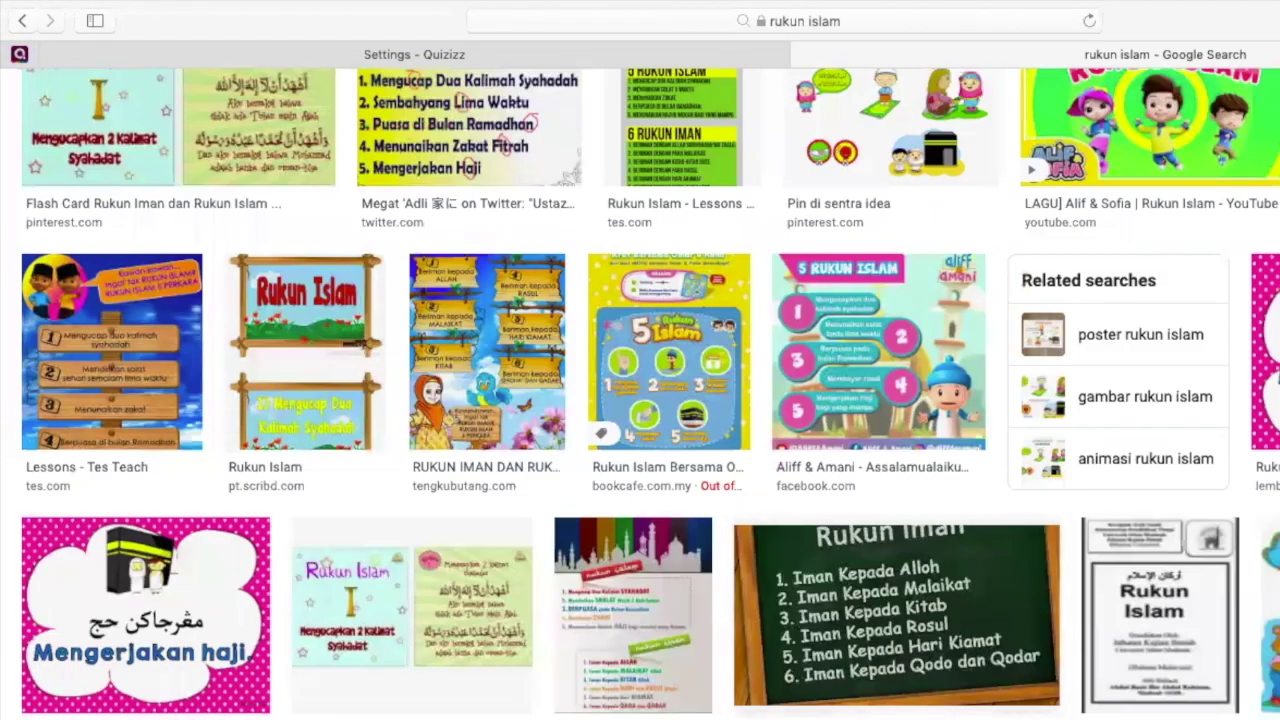
{"action": "scroll", "coordinate": [657, 425], "scroll_direction": "down", "scroll_amount": 1}
{"action": "scroll", "coordinate": [720, 470], "scroll_direction": "up", "scroll_amount": 2}
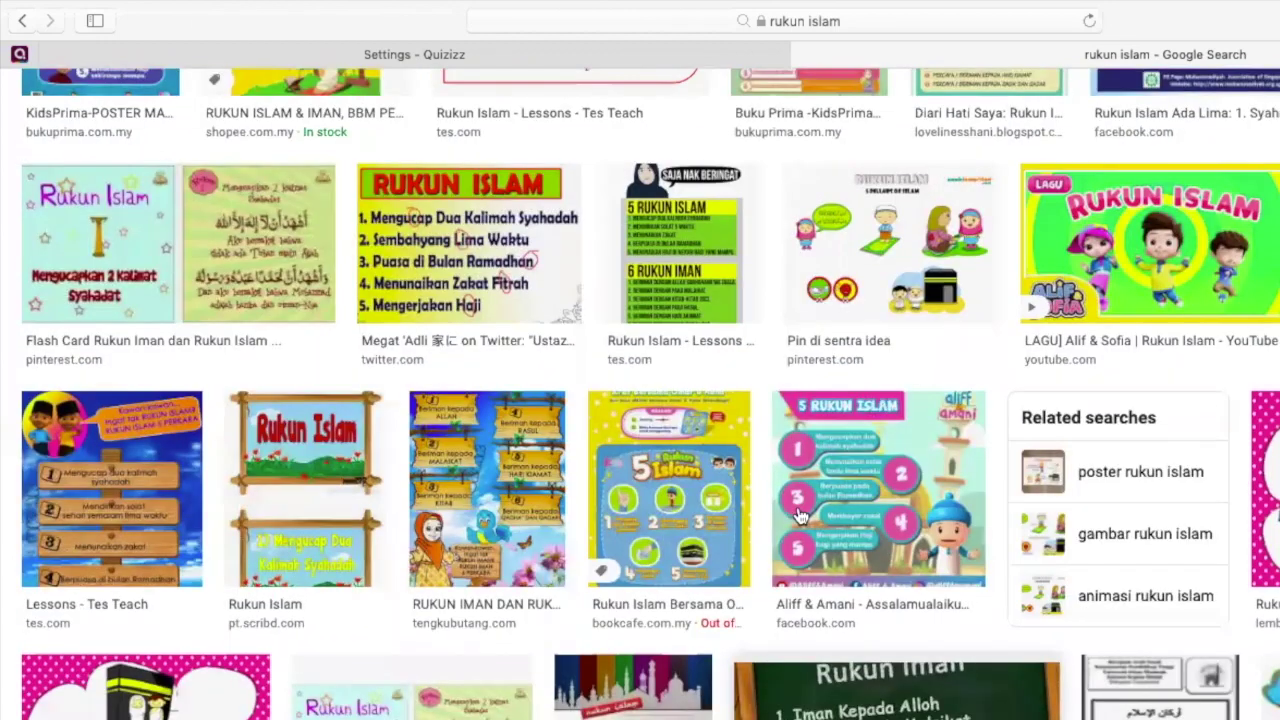
{"action": "scroll", "coordinate": [800, 630], "scroll_direction": "up", "scroll_amount": 5}
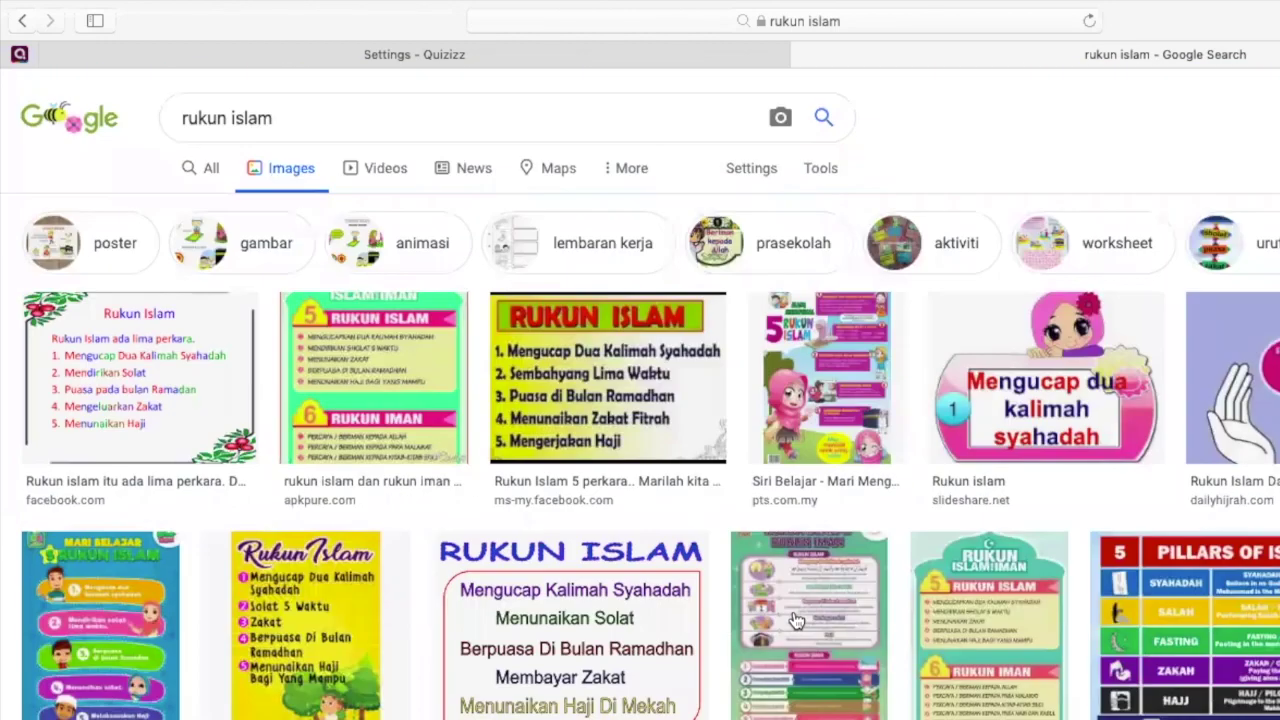
Narrow the image results to "gambar" and open the yellow-framed RUKUN ISLAM picture with the girl in a magenta hijab.
{"action": "left_click", "coordinate": [238, 234]}
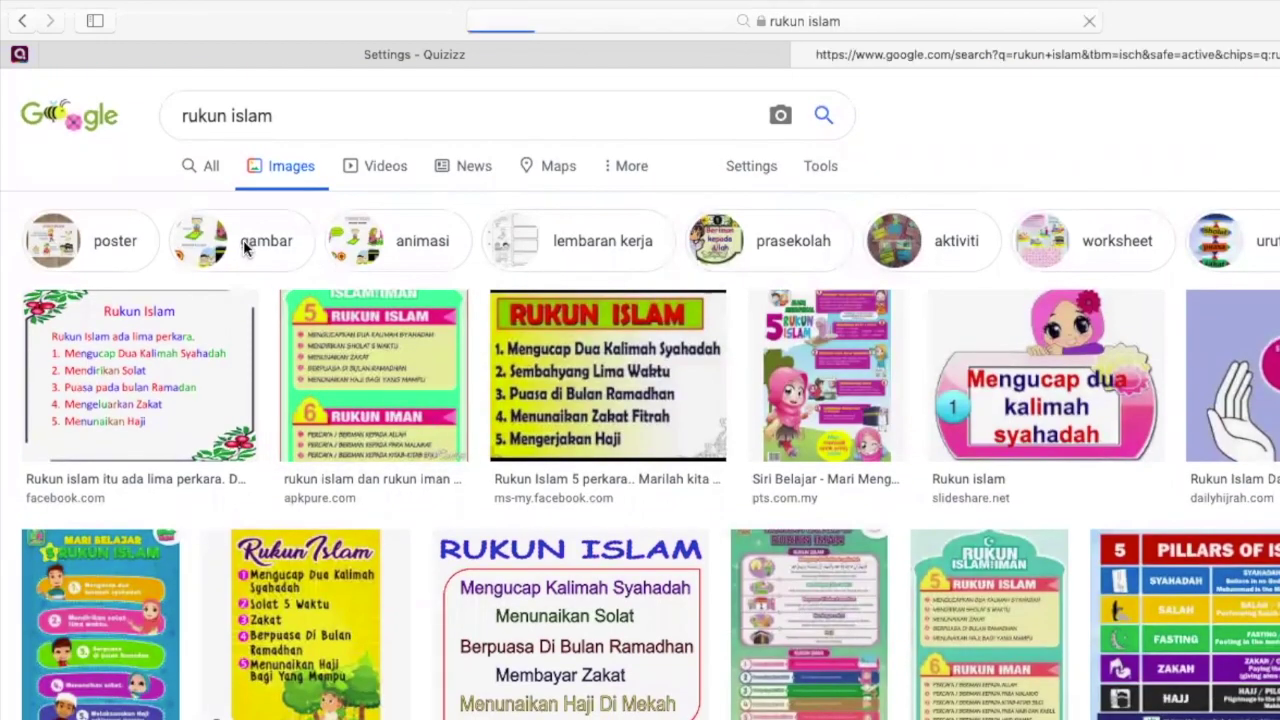
{"action": "left_click", "coordinate": [768, 397]}
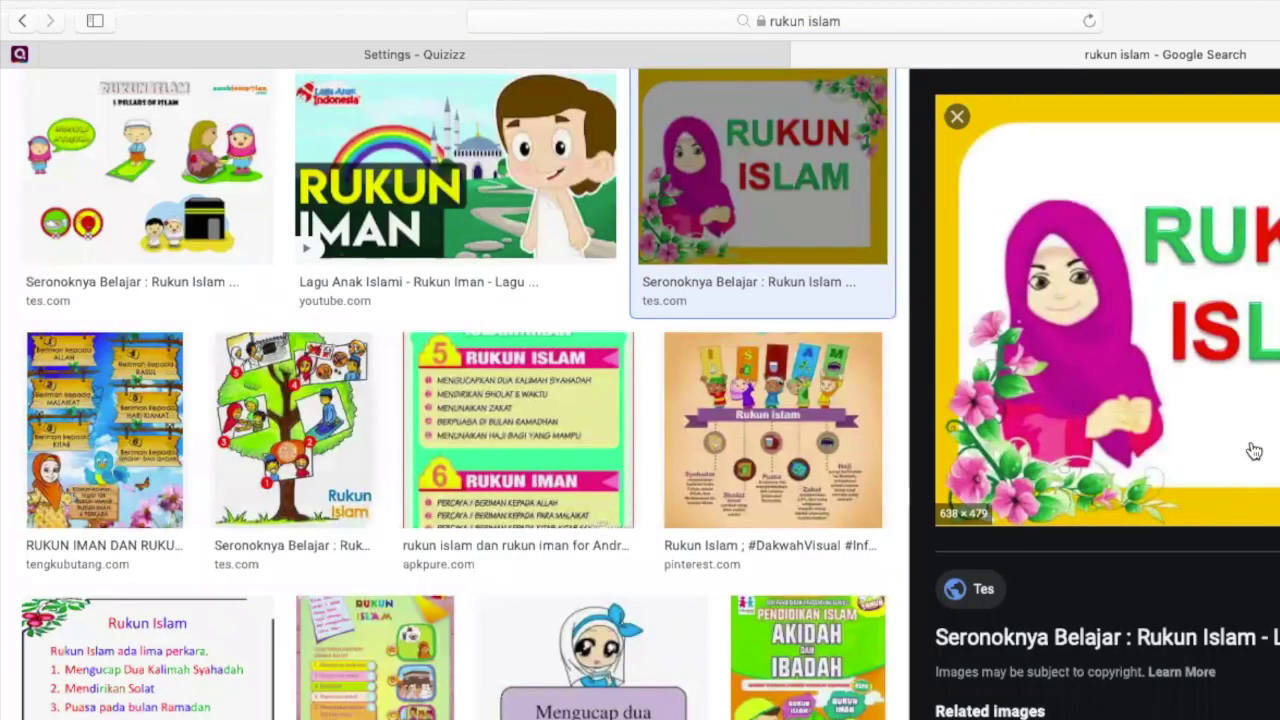
Visit the picture's source page on tes.com, open the Rukun Islam item at full size and copy its image address.
{"action": "left_click", "coordinate": [1254, 451]}
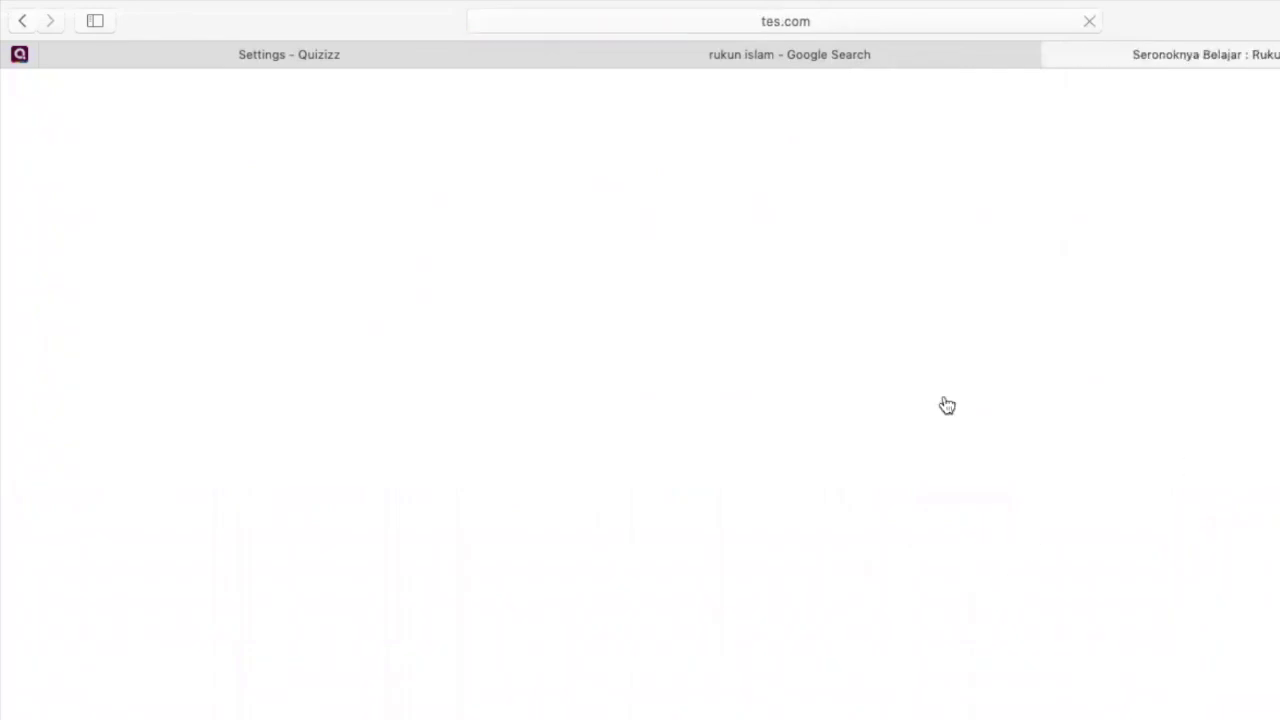
{"action": "scroll", "coordinate": [843, 642], "scroll_direction": "down", "scroll_amount": 3}
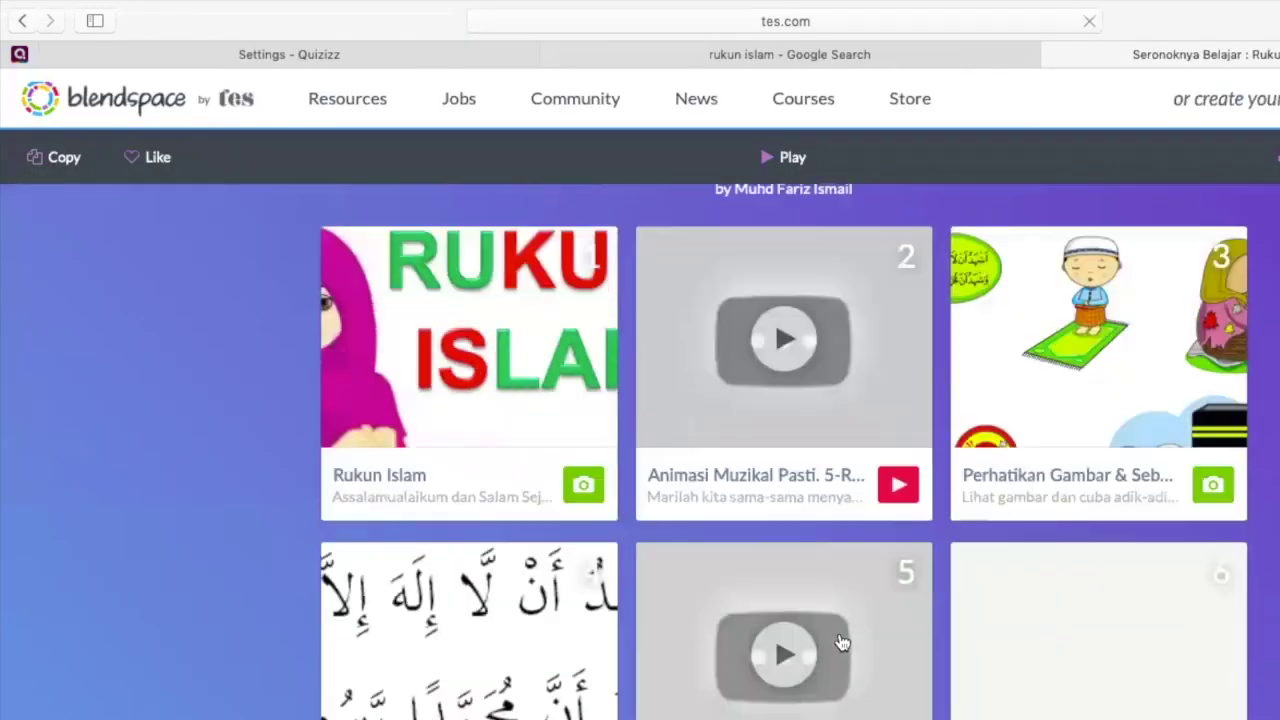
{"action": "right_click", "coordinate": [490, 270]}
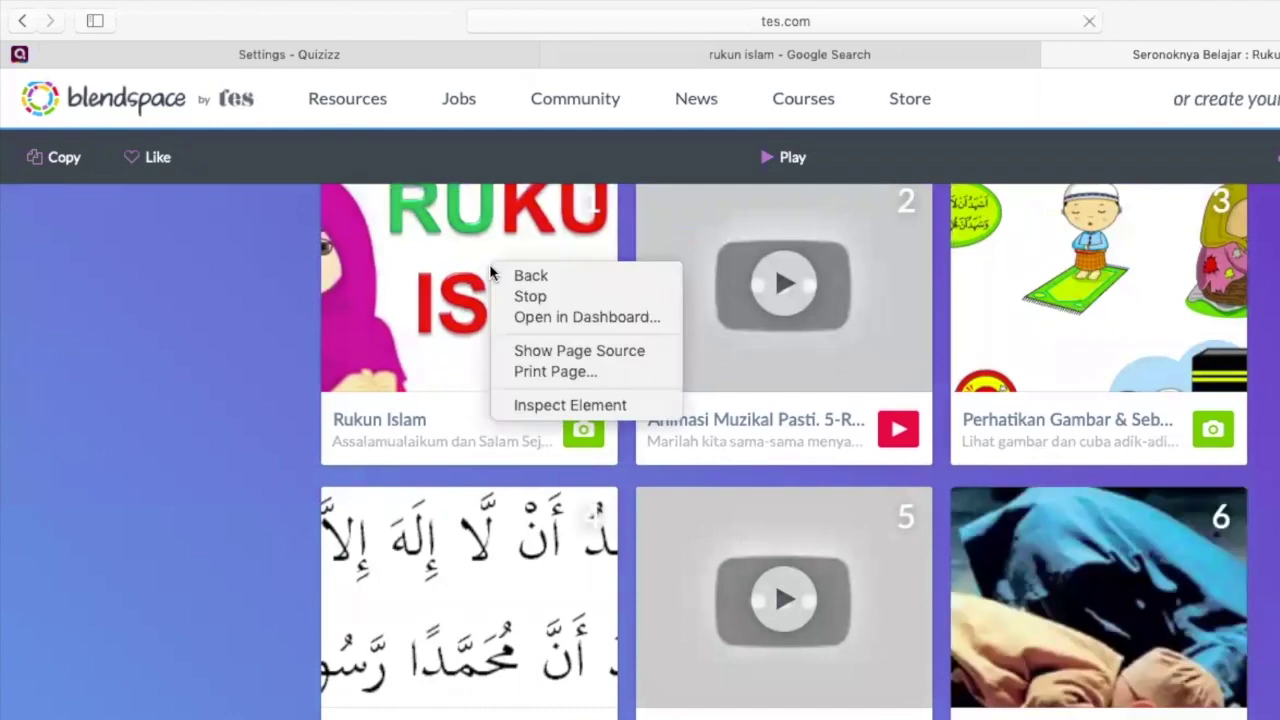
{"action": "left_click", "coordinate": [490, 272]}
{"action": "left_click", "coordinate": [493, 275]}
{"action": "right_click", "coordinate": [666, 428]}
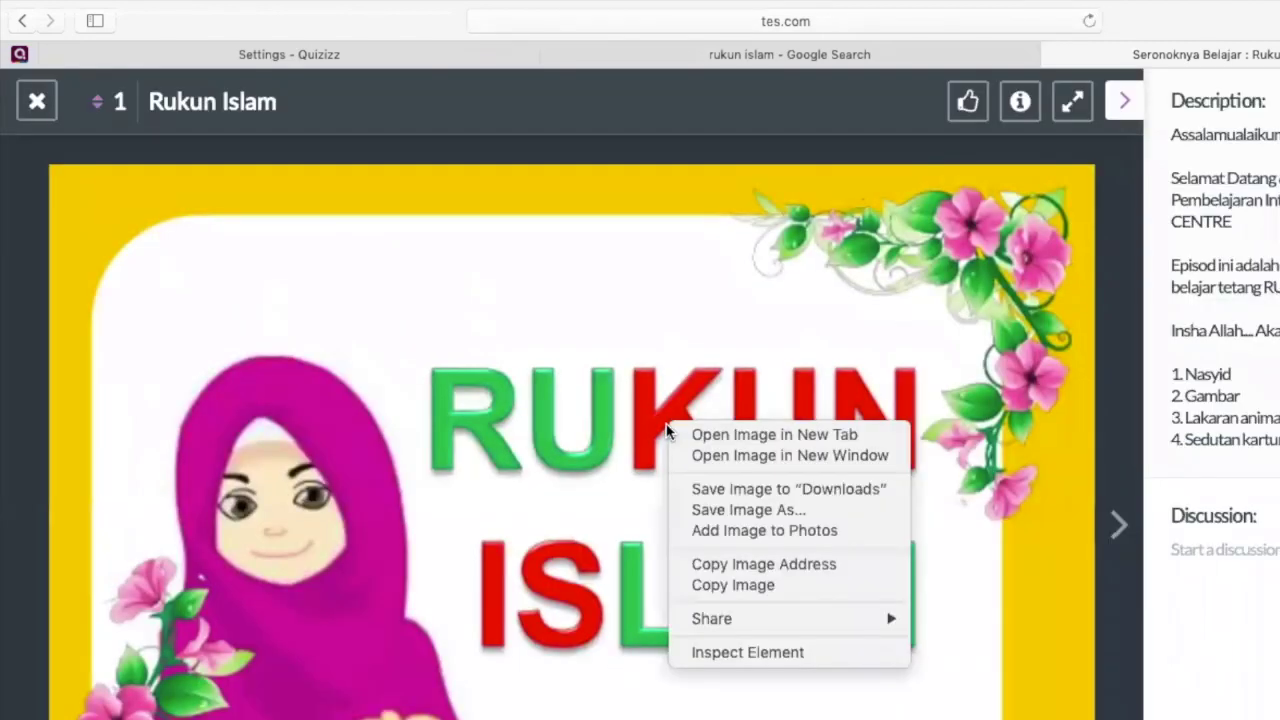
{"action": "left_click", "coordinate": [775, 566]}
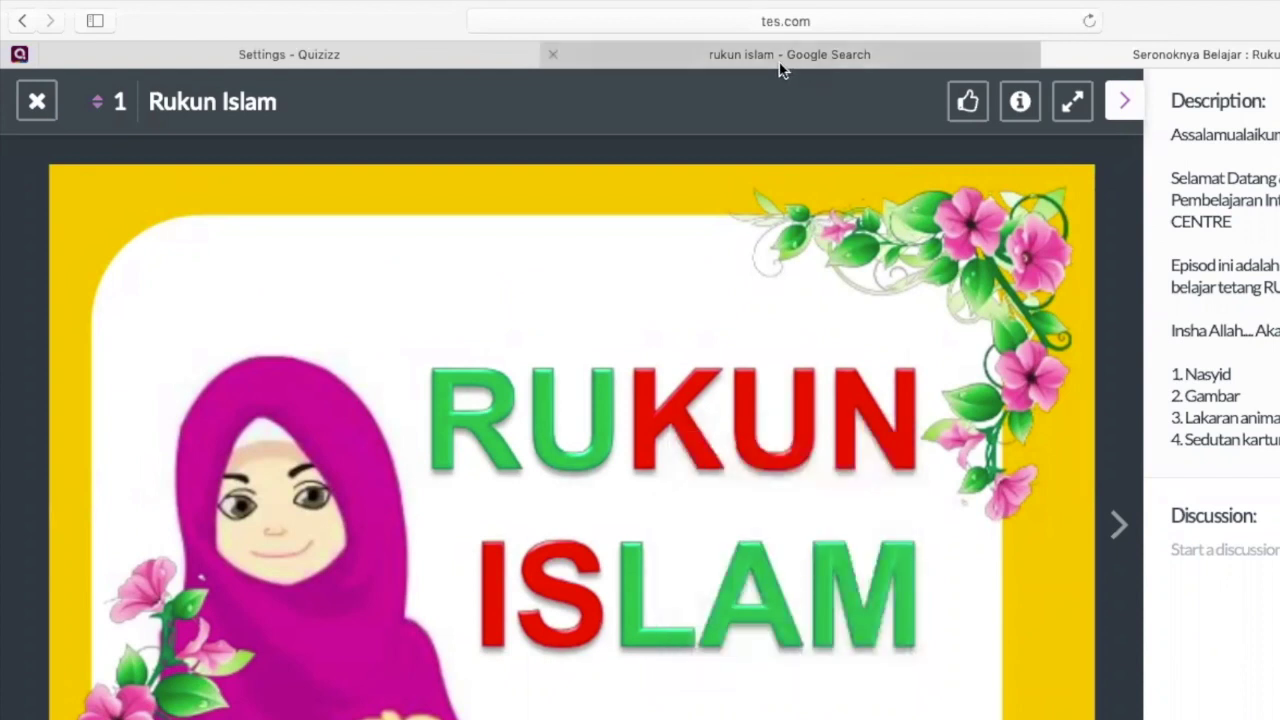
Return to the Quizizz quiz and add the copied image link as the quiz's title image.
{"action": "left_click", "coordinate": [386, 54]}
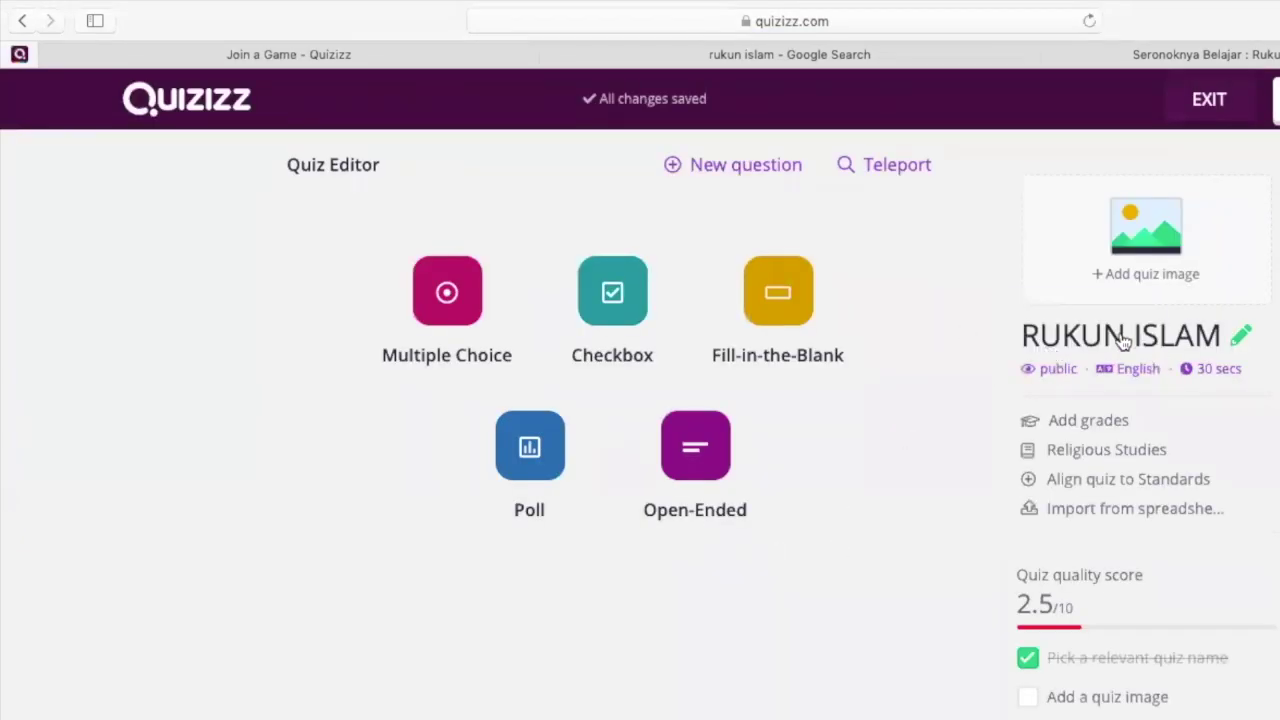
{"action": "left_click", "coordinate": [1134, 268]}
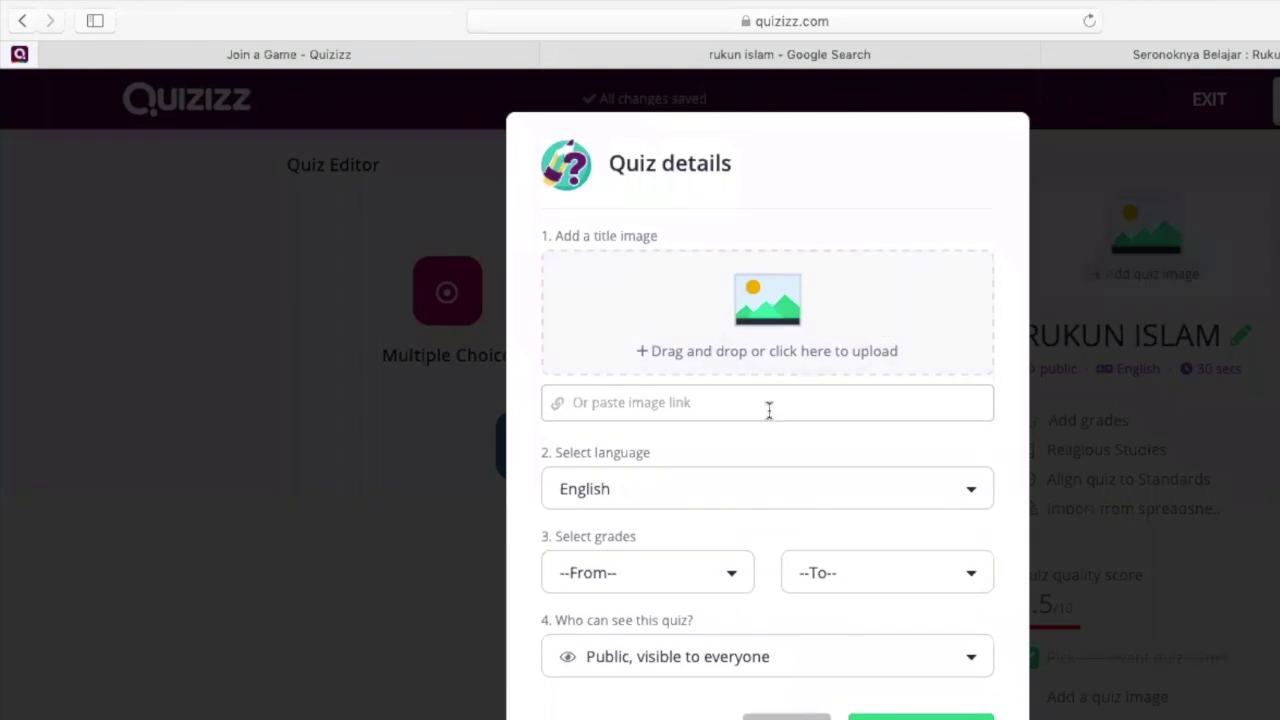
{"action": "left_click", "coordinate": [769, 405]}
{"action": "key", "text": "super+v"}
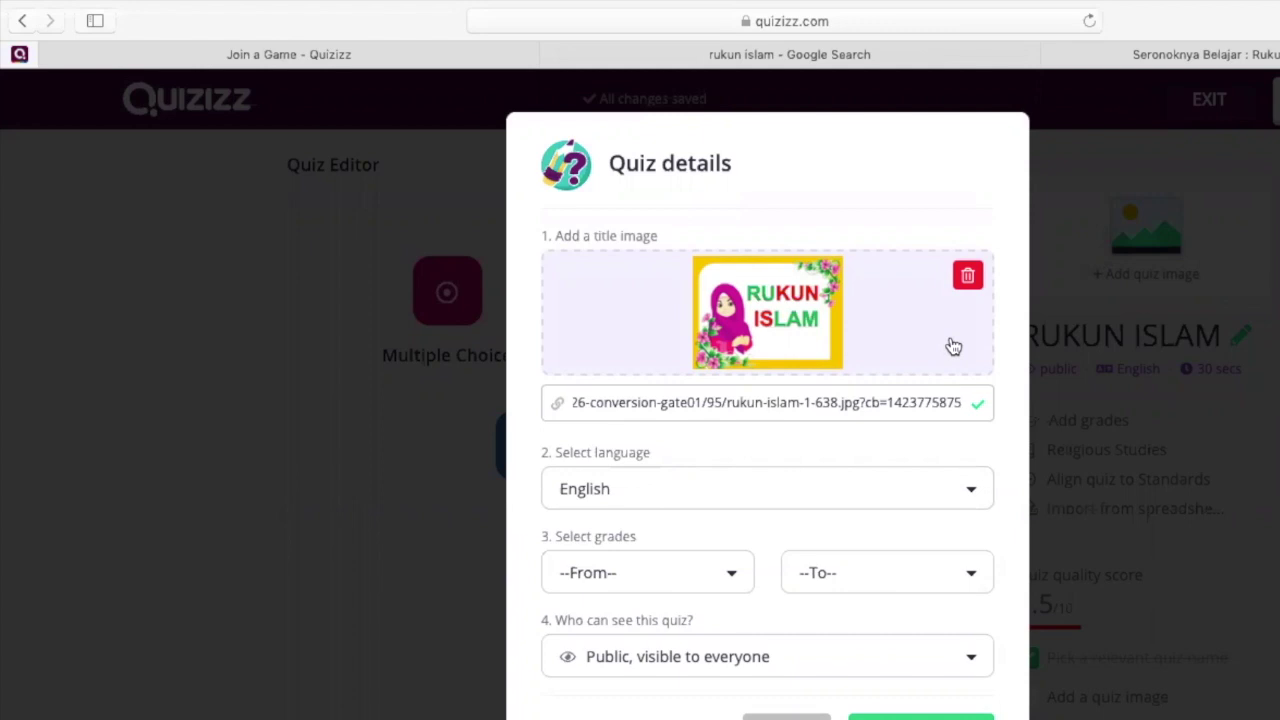
Set the quiz language to Malay in the quiz details.
{"action": "left_click", "coordinate": [966, 500]}
{"action": "scroll", "coordinate": [884, 597], "scroll_direction": "down", "scroll_amount": 20}
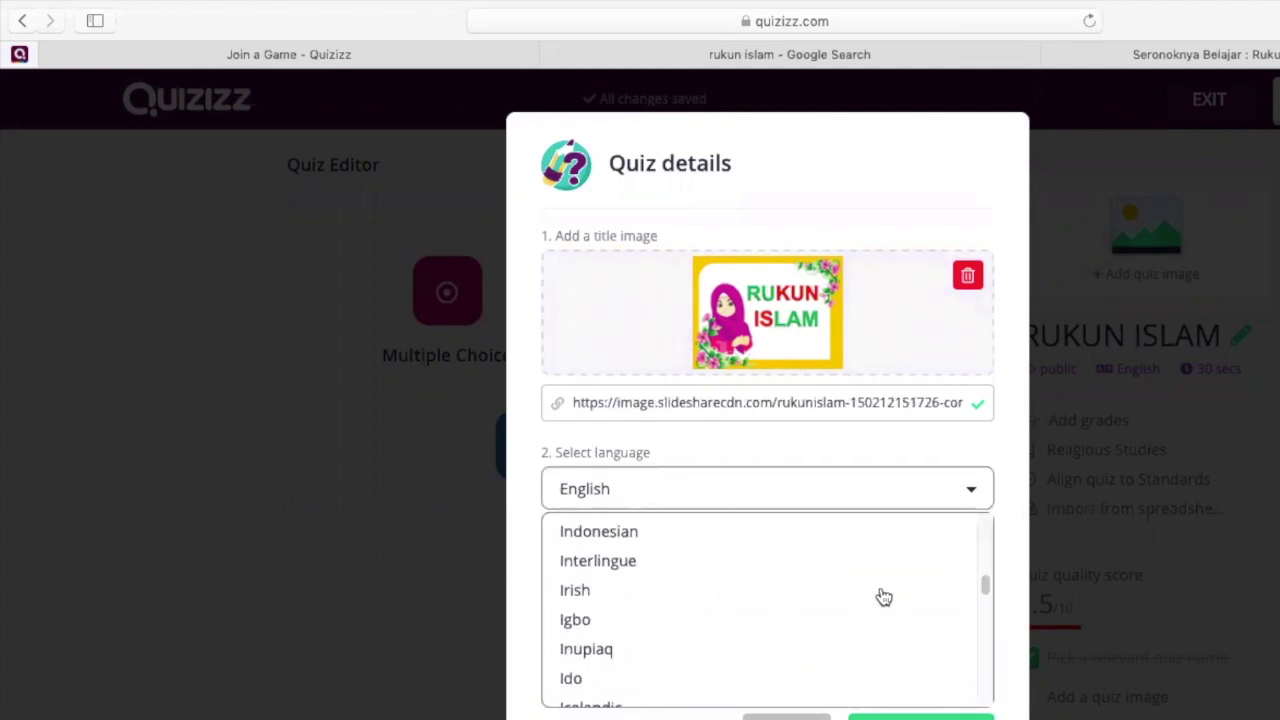
{"action": "scroll", "coordinate": [884, 597], "scroll_direction": "down", "scroll_amount": 8}
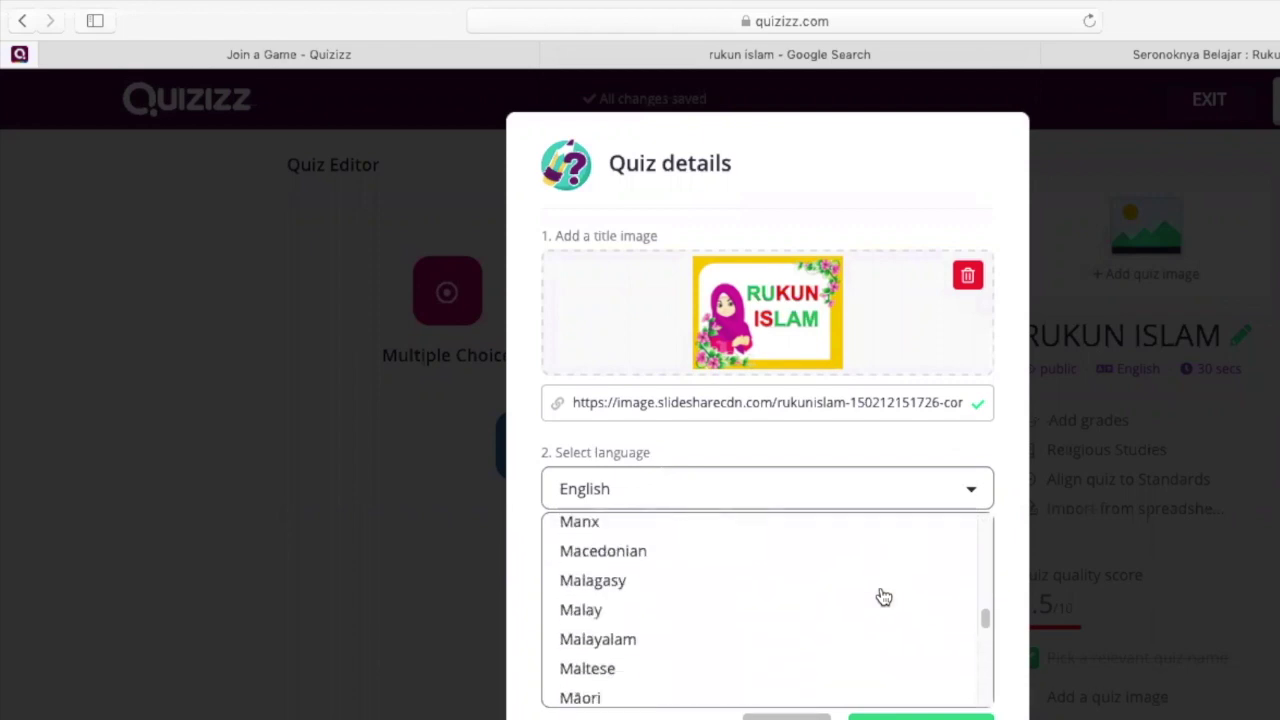
{"action": "left_click", "coordinate": [758, 612]}
Set the quiz's grade range from 6th to 12th.
{"action": "left_click", "coordinate": [736, 578]}
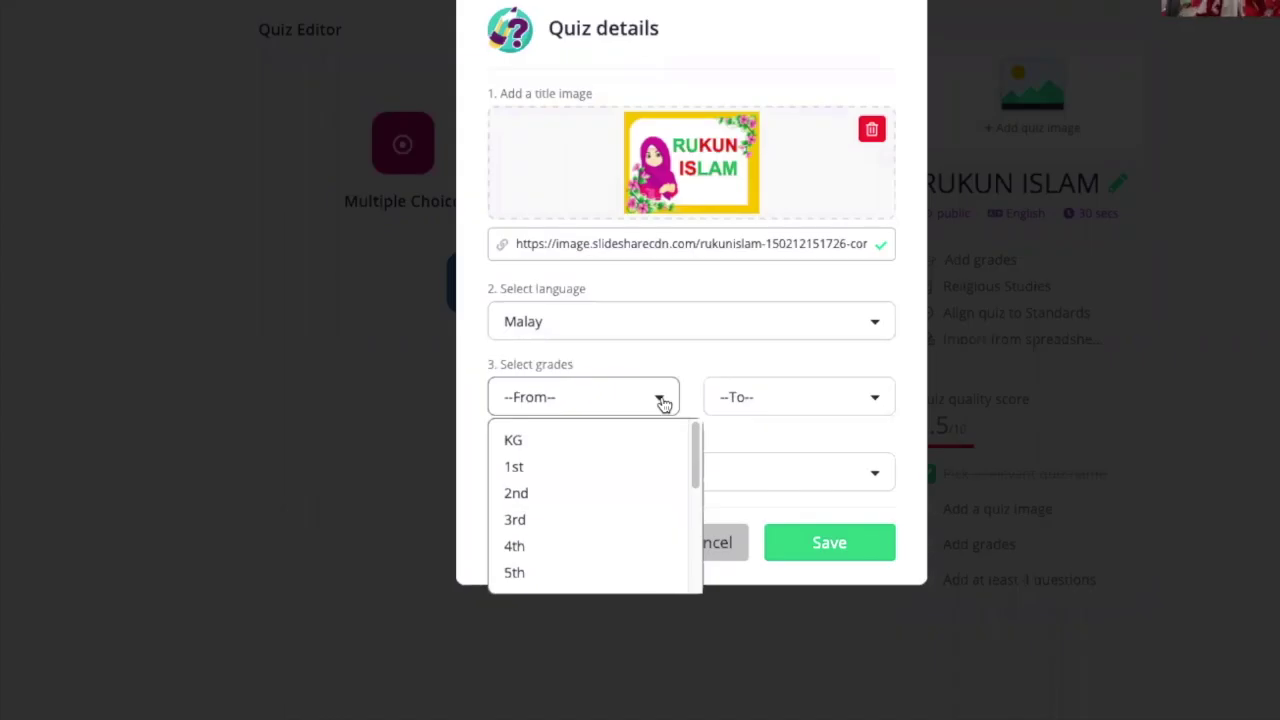
{"action": "scroll", "coordinate": [663, 530], "scroll_direction": "down", "scroll_amount": 1}
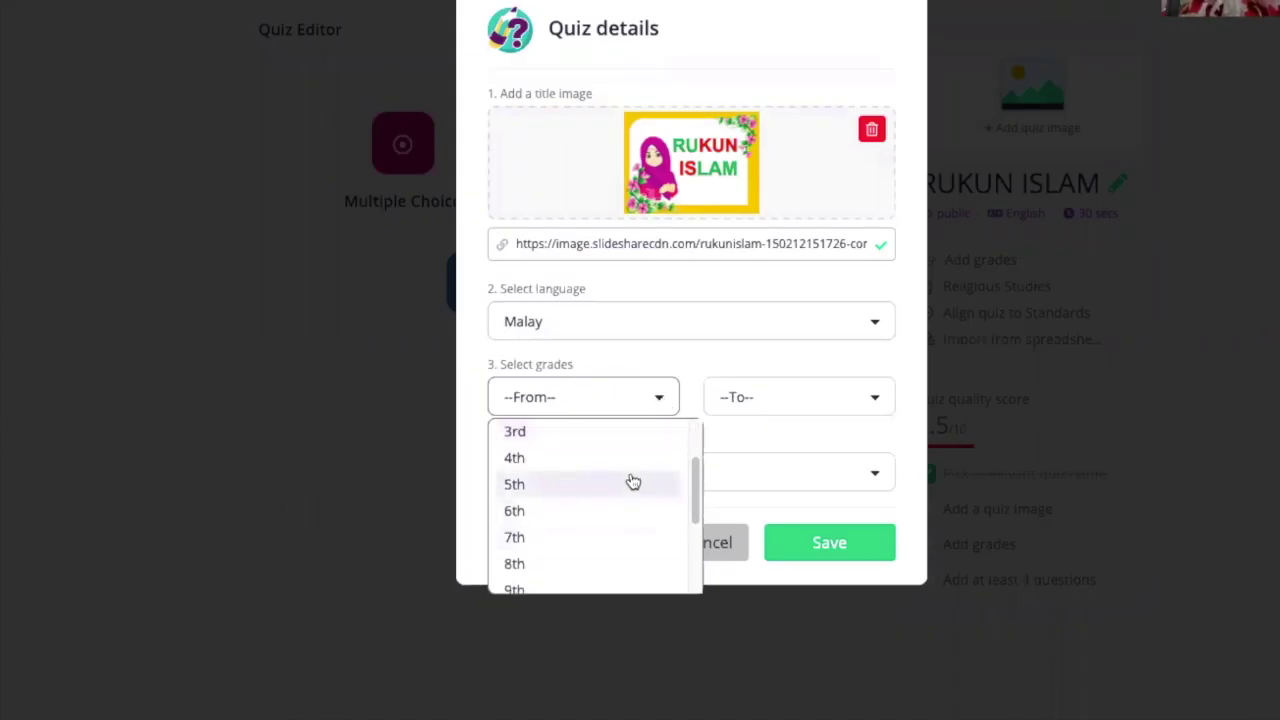
{"action": "scroll", "coordinate": [635, 483], "scroll_direction": "up", "scroll_amount": 2}
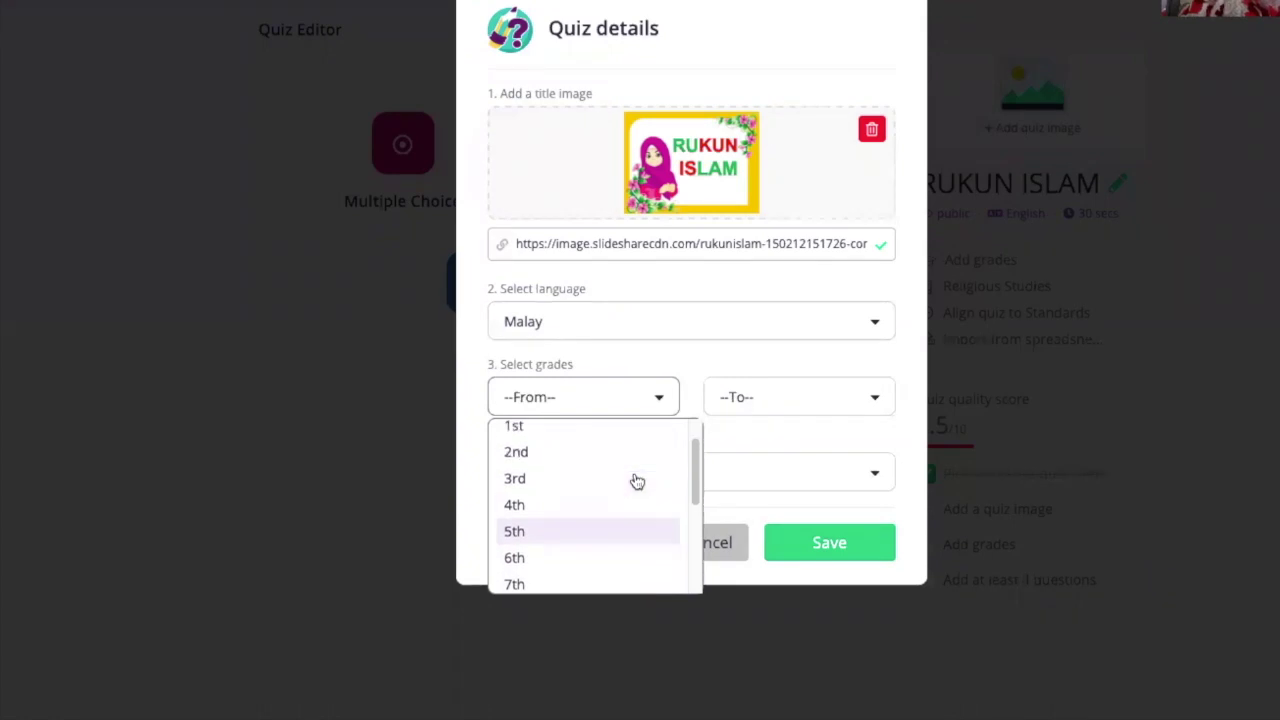
{"action": "scroll", "coordinate": [637, 482], "scroll_direction": "down", "scroll_amount": 2}
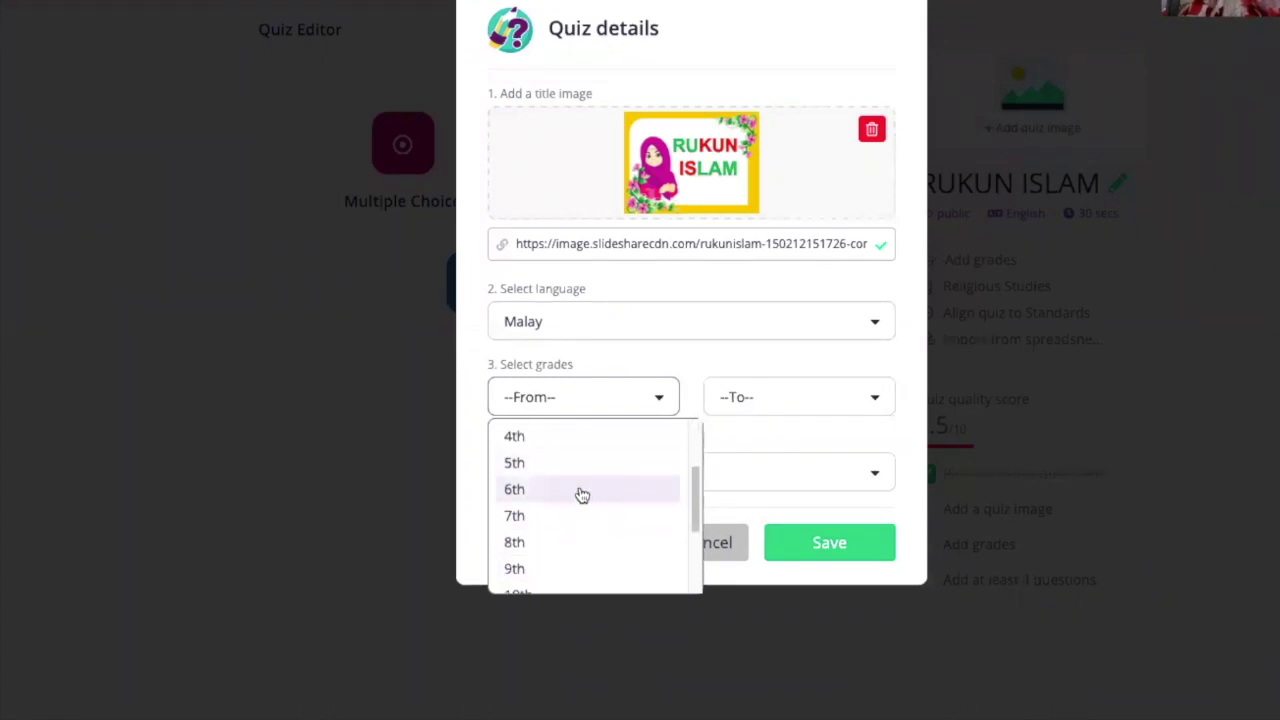
{"action": "left_click", "coordinate": [584, 490]}
{"action": "left_click", "coordinate": [880, 404]}
{"action": "scroll", "coordinate": [837, 517], "scroll_direction": "down", "scroll_amount": 5}
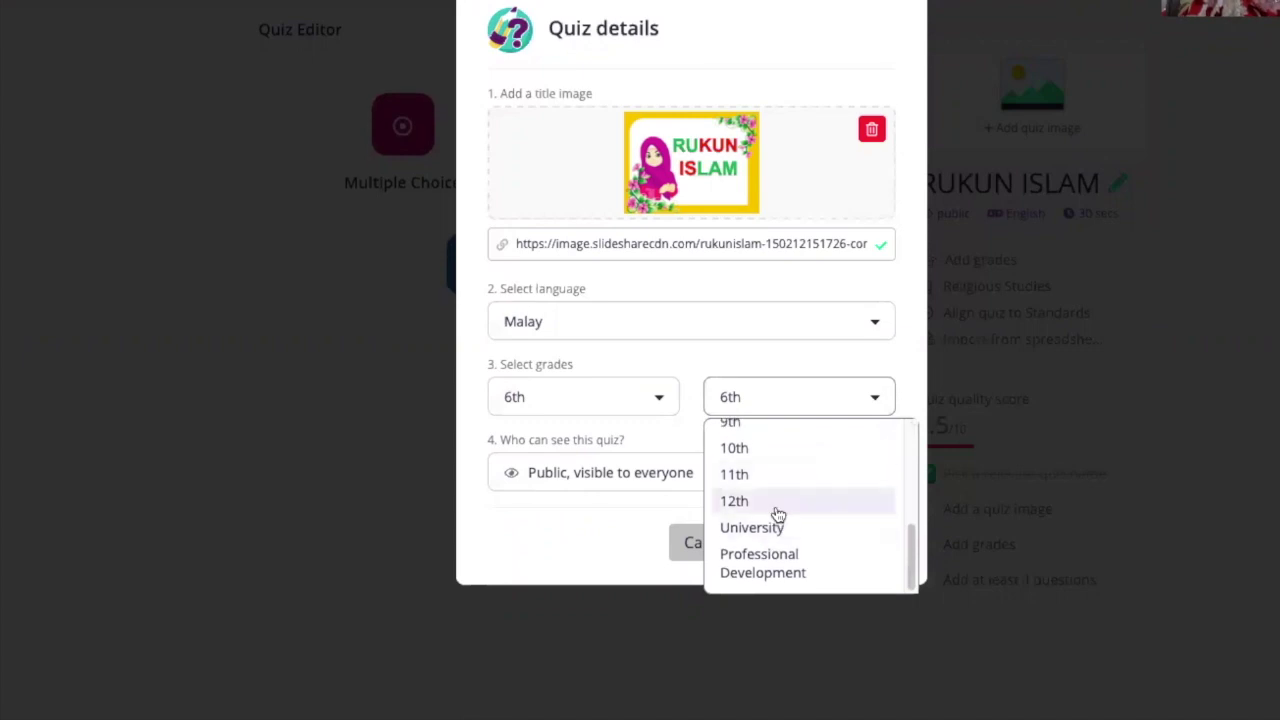
{"action": "left_click", "coordinate": [775, 509]}
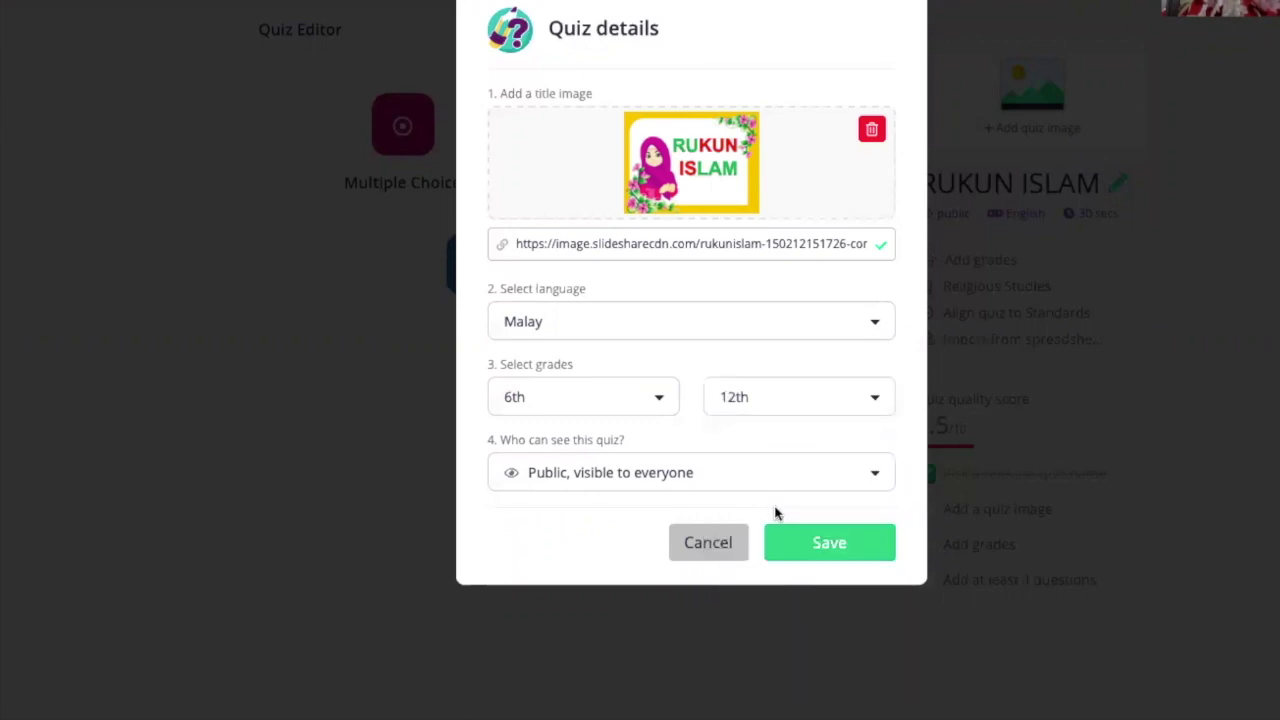
Choose "Public, visible to everyone" as the quiz visibility and save the quiz details.
{"action": "left_click", "coordinate": [868, 478]}
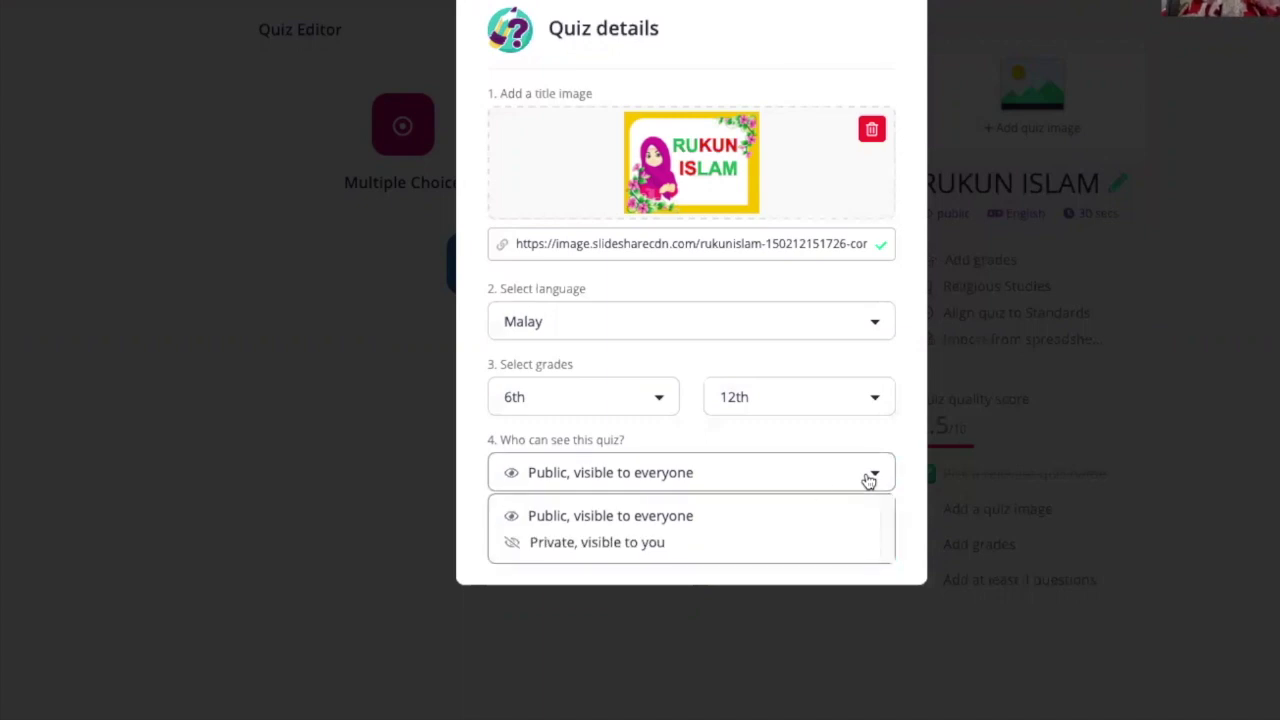
{"action": "left_click", "coordinate": [791, 516]}
{"action": "left_click", "coordinate": [828, 544]}
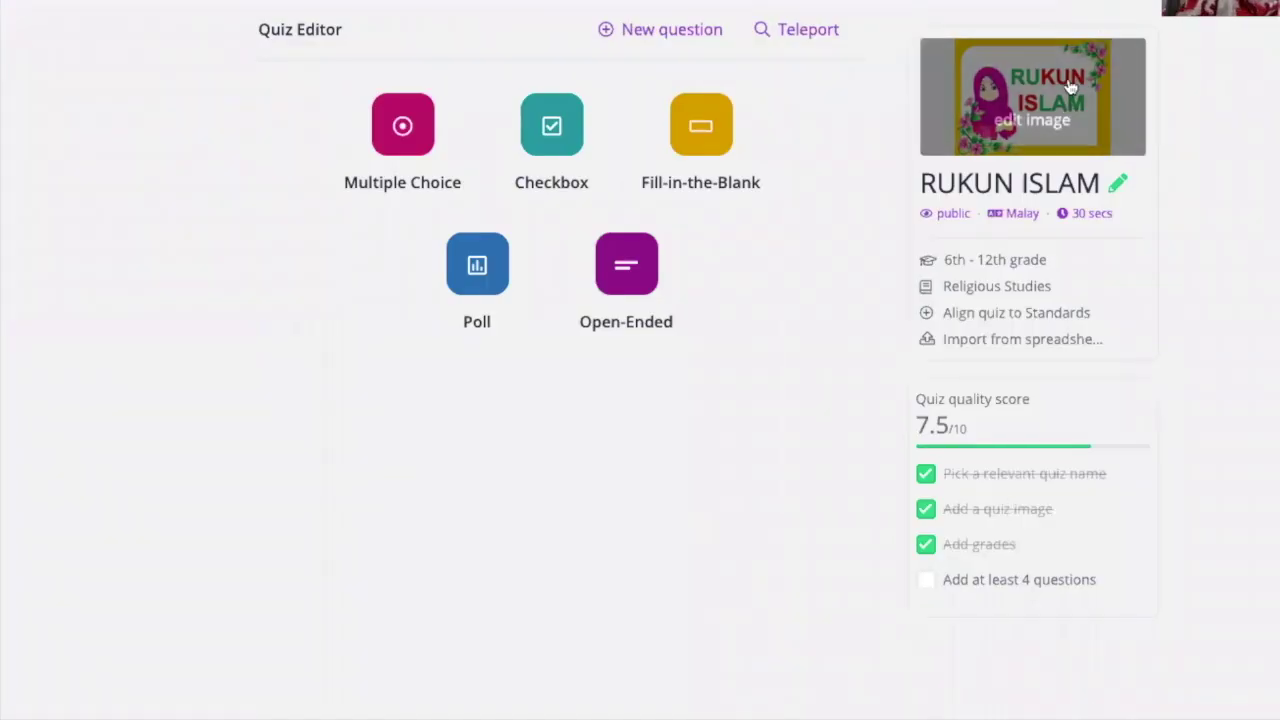
Add a new multiple-choice question with the text "BERAPAKAH RUKUN ISLAM".
{"action": "scroll", "coordinate": [1134, 463], "scroll_direction": "down", "scroll_amount": 1}
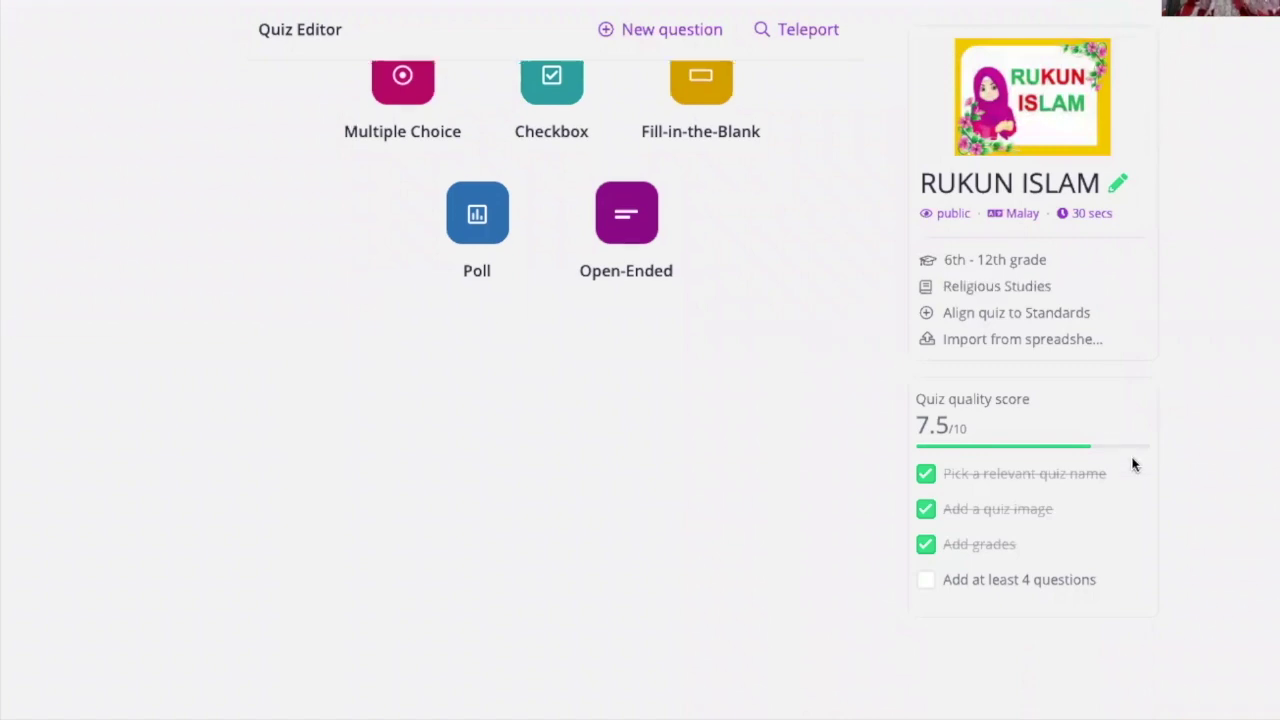
{"action": "scroll", "coordinate": [864, 440], "scroll_direction": "up", "scroll_amount": 1}
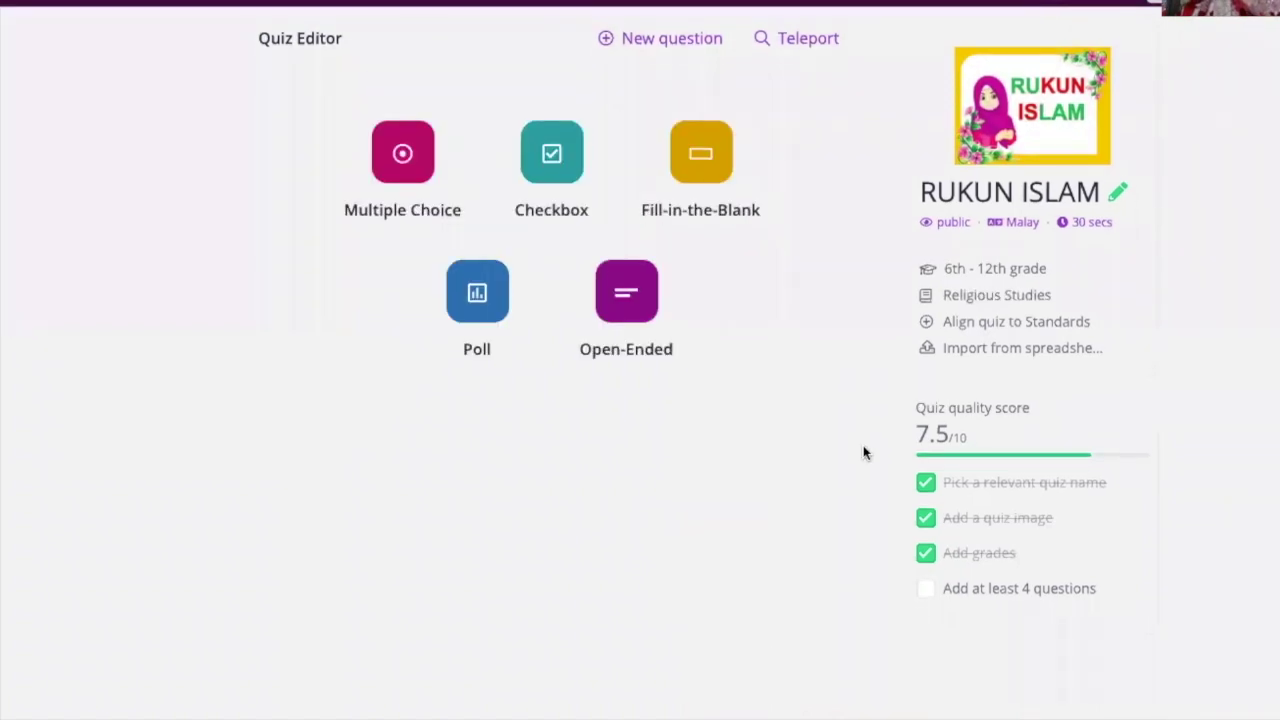
{"action": "left_click", "coordinate": [693, 41]}
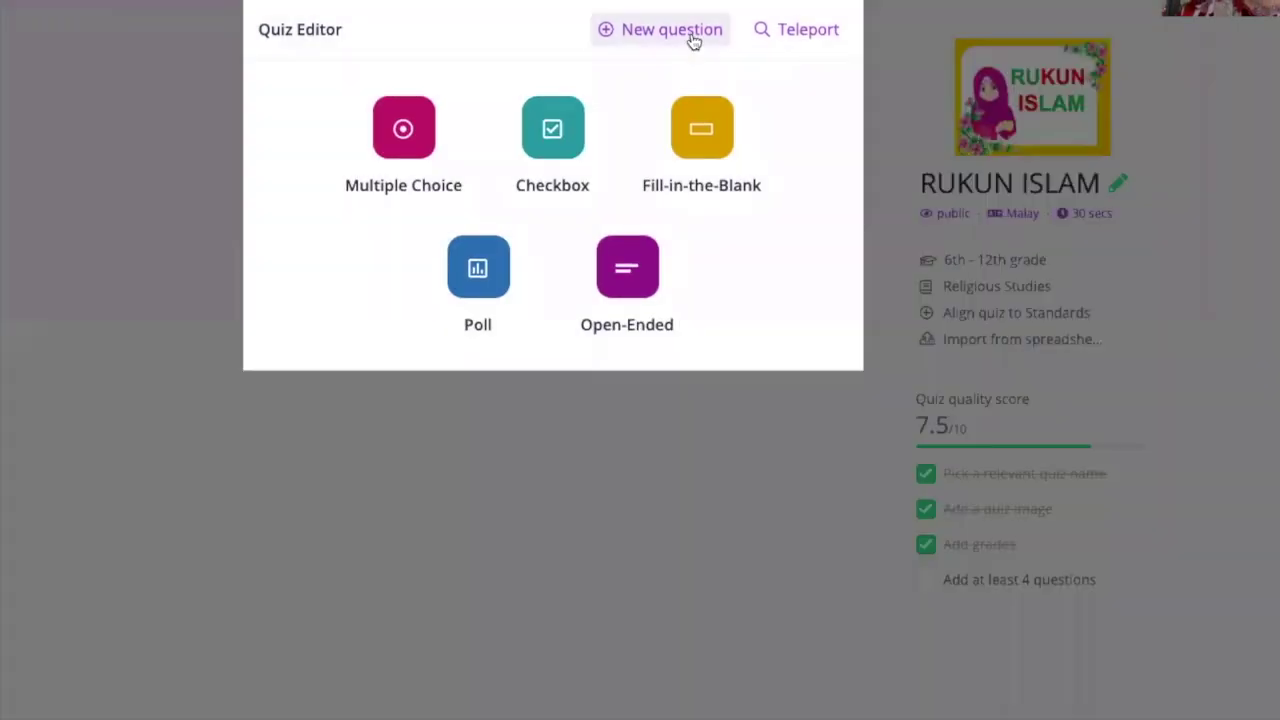
{"action": "left_click", "coordinate": [430, 147]}
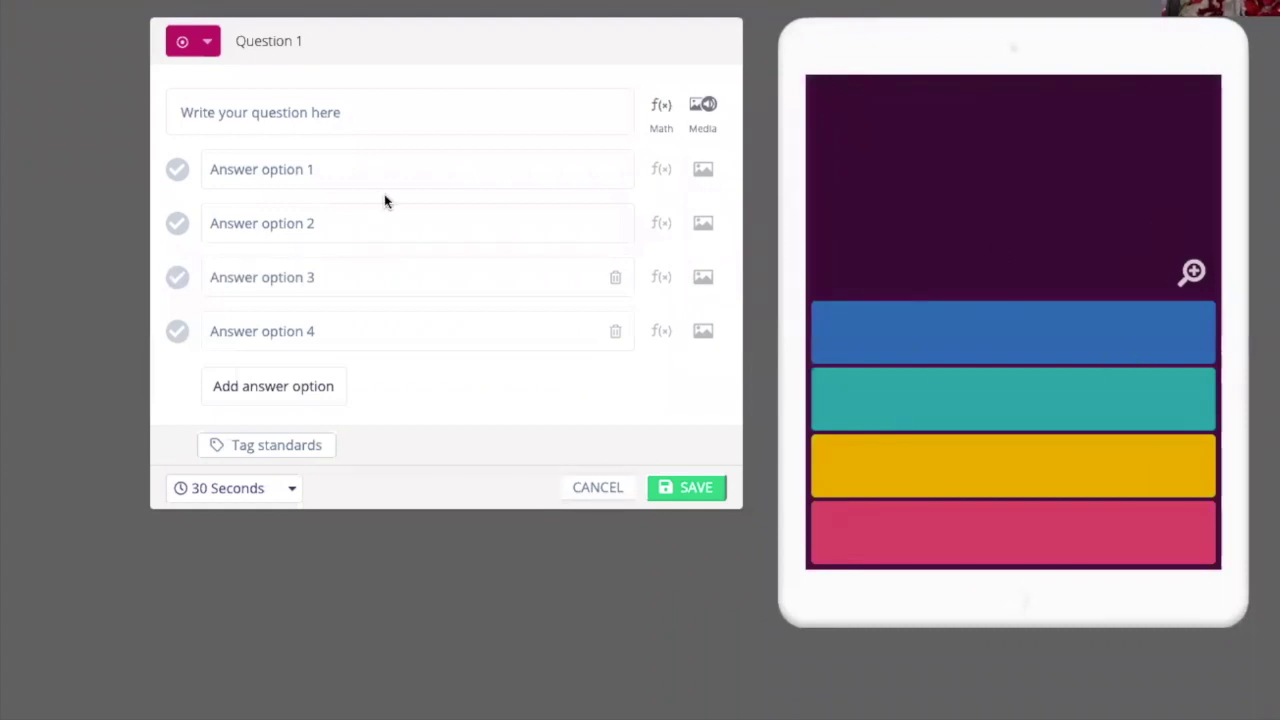
{"action": "left_click", "coordinate": [355, 110]}
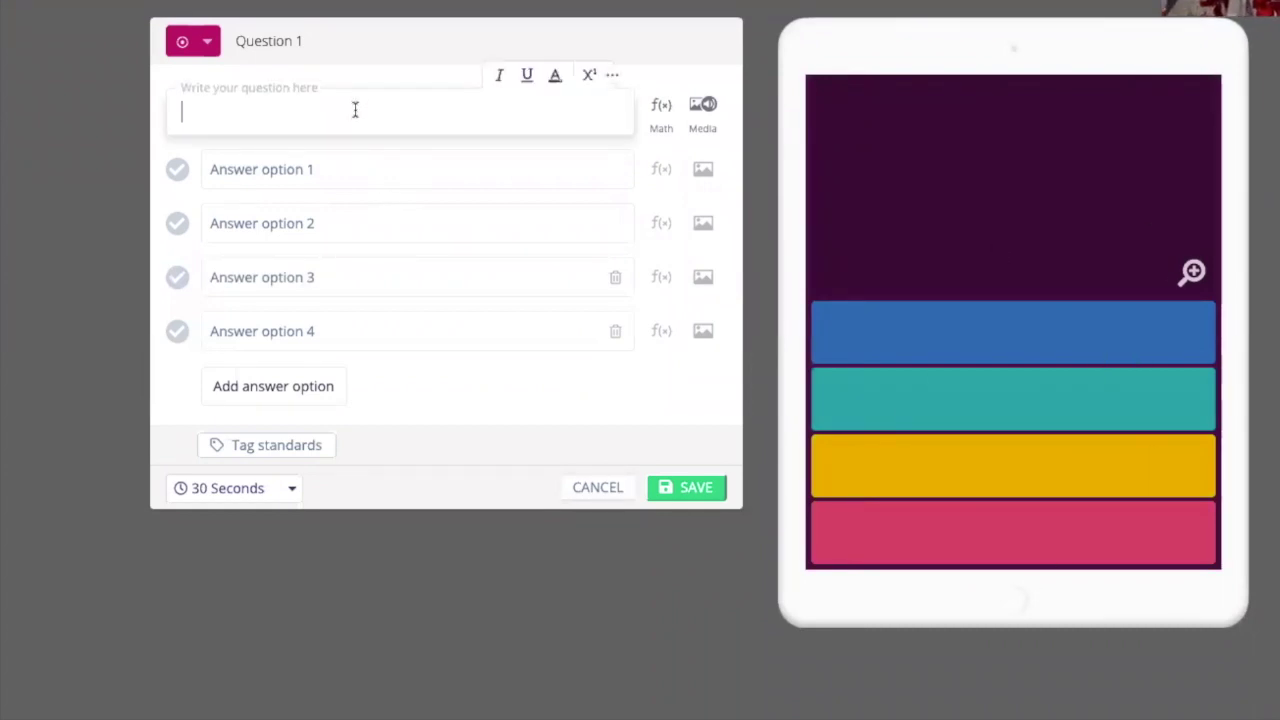
{"action": "type", "text": "BERAP"}
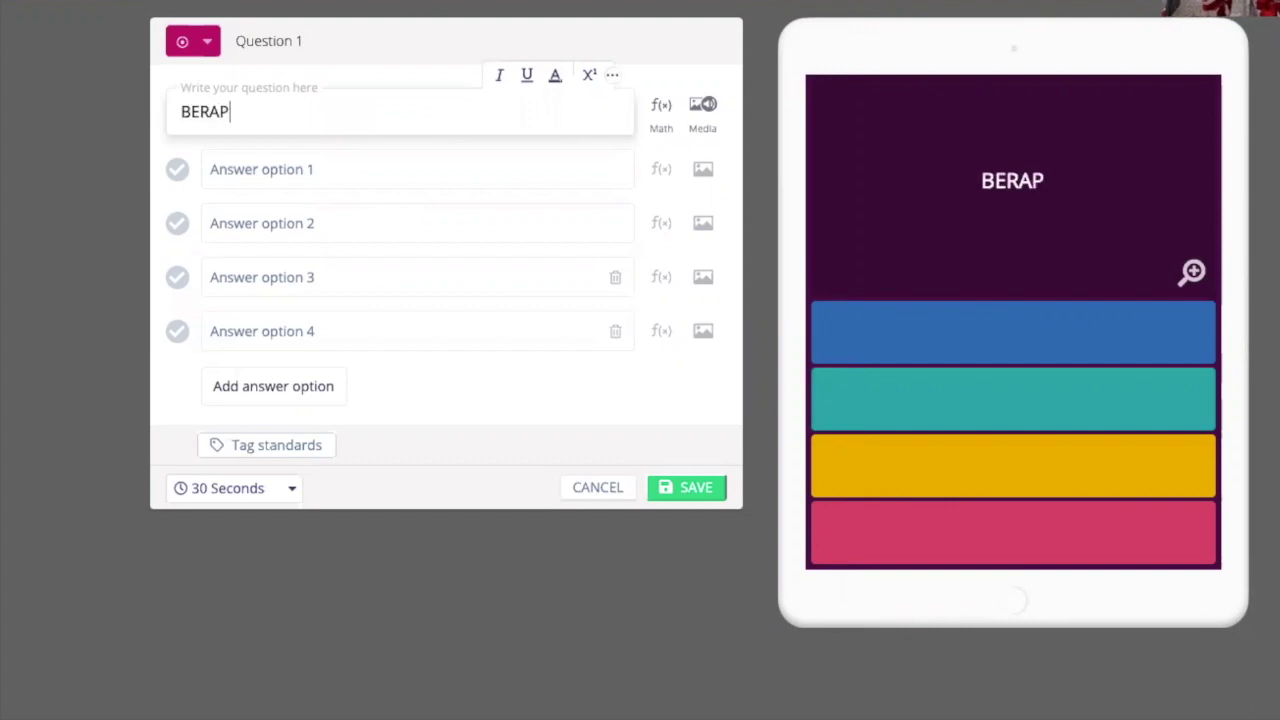
{"action": "type", "text": "AKAH RUKUN ISLAM"}
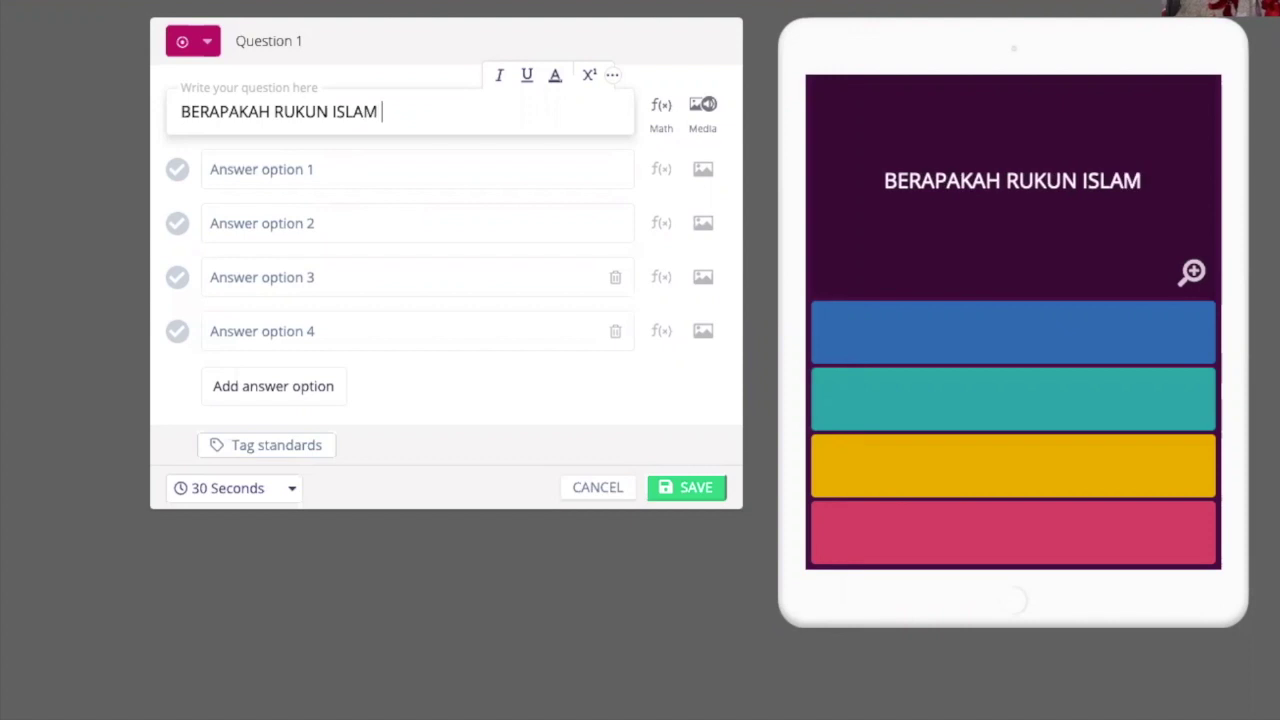
Fill in the first three answer options of the question with 4, 5 and 6.
{"action": "left_click", "coordinate": [239, 174]}
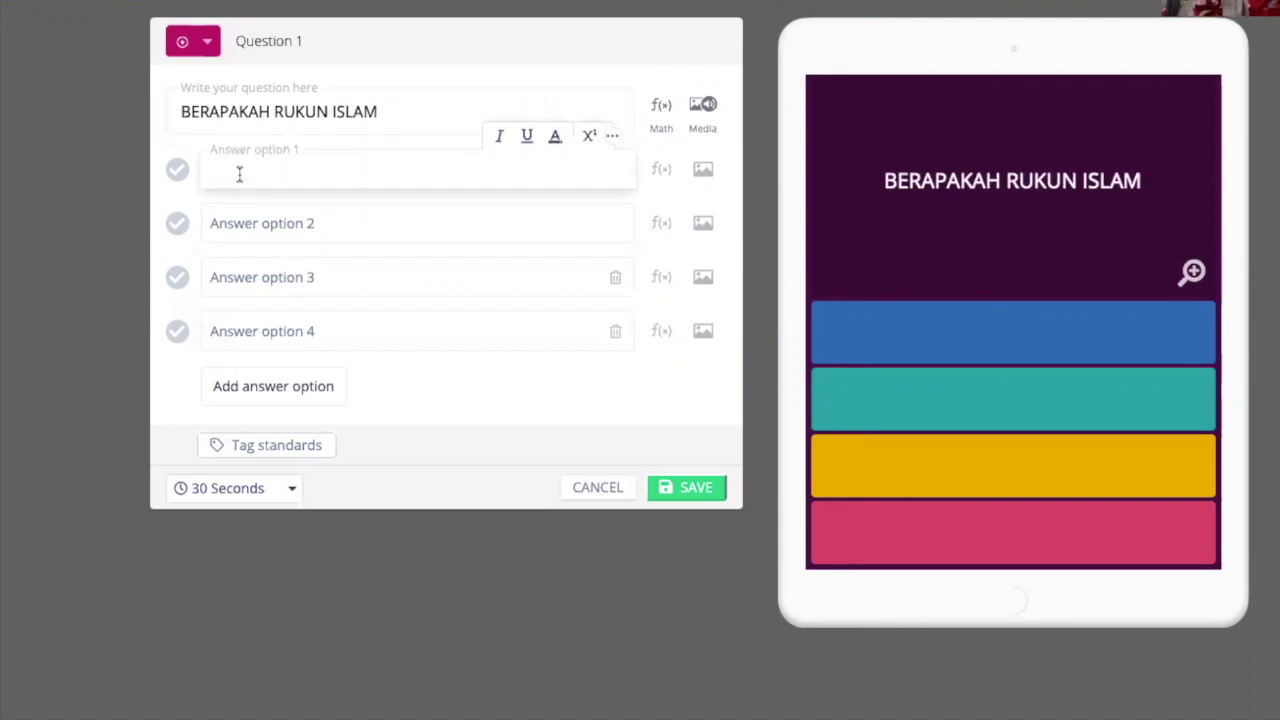
{"action": "type", "text": "4"}
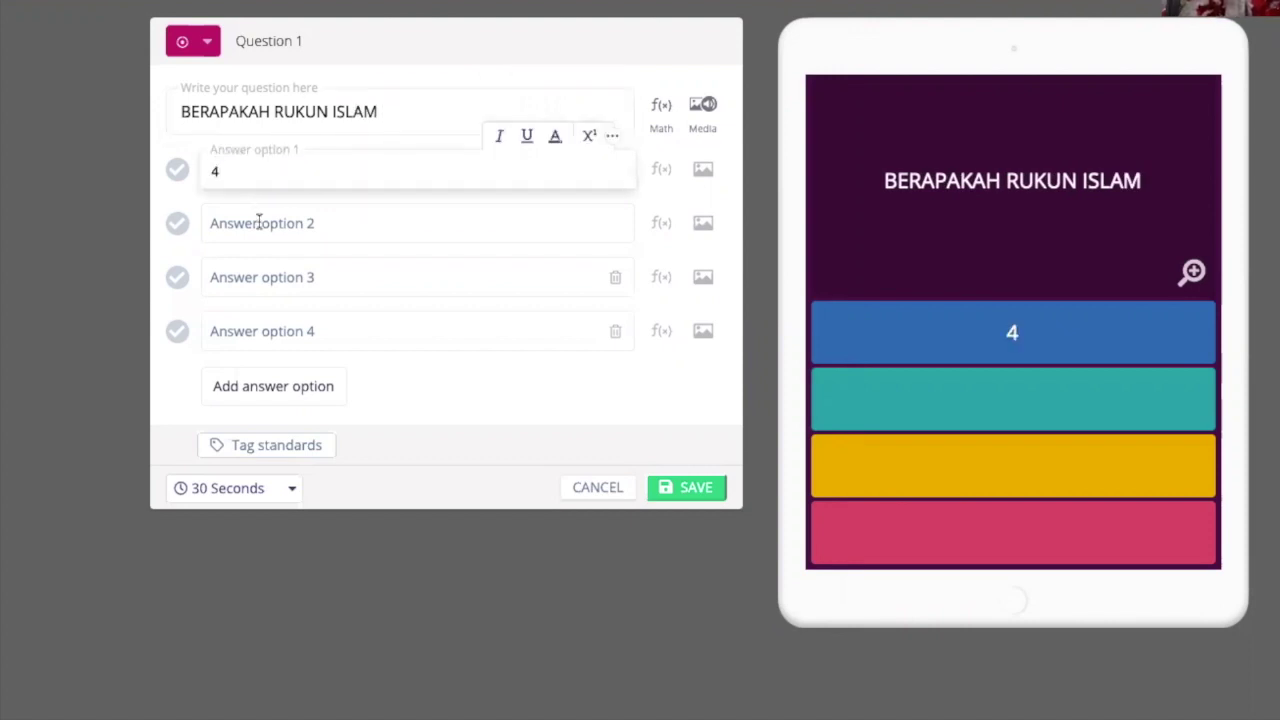
{"action": "left_click", "coordinate": [257, 222]}
{"action": "type", "text": "5"}
{"action": "left_click", "coordinate": [272, 277]}
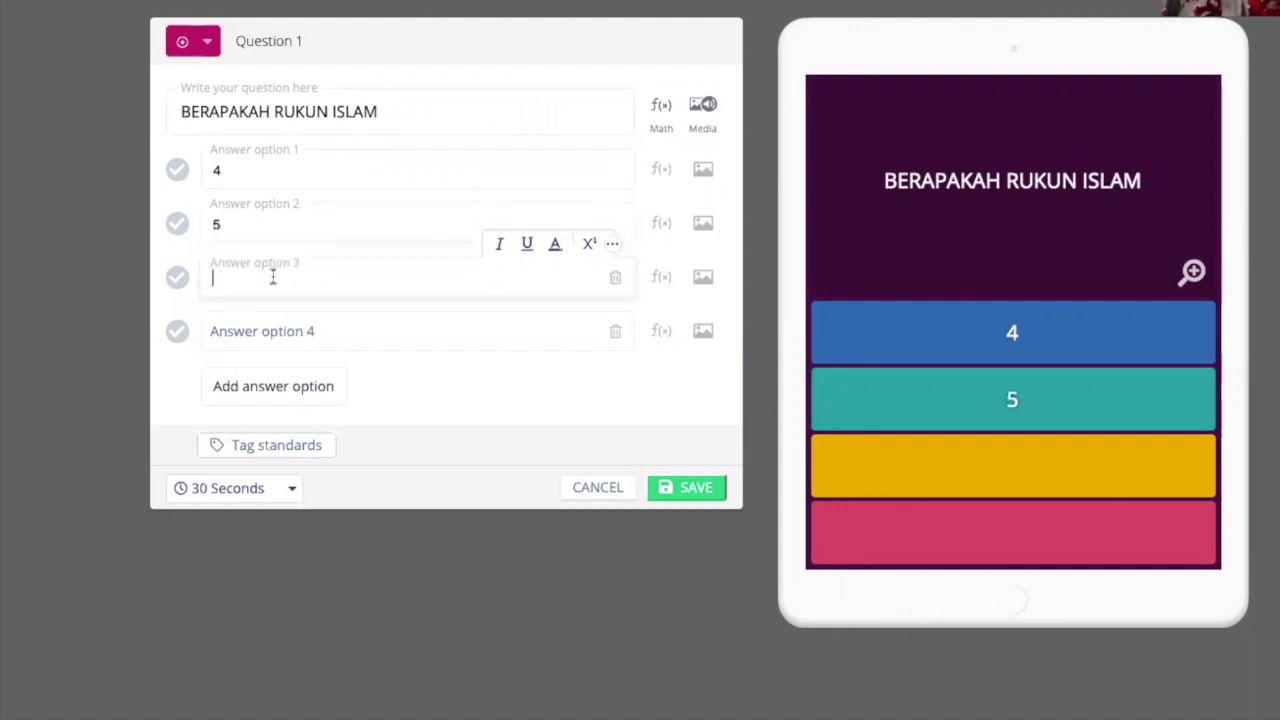
{"action": "type", "text": "6"}
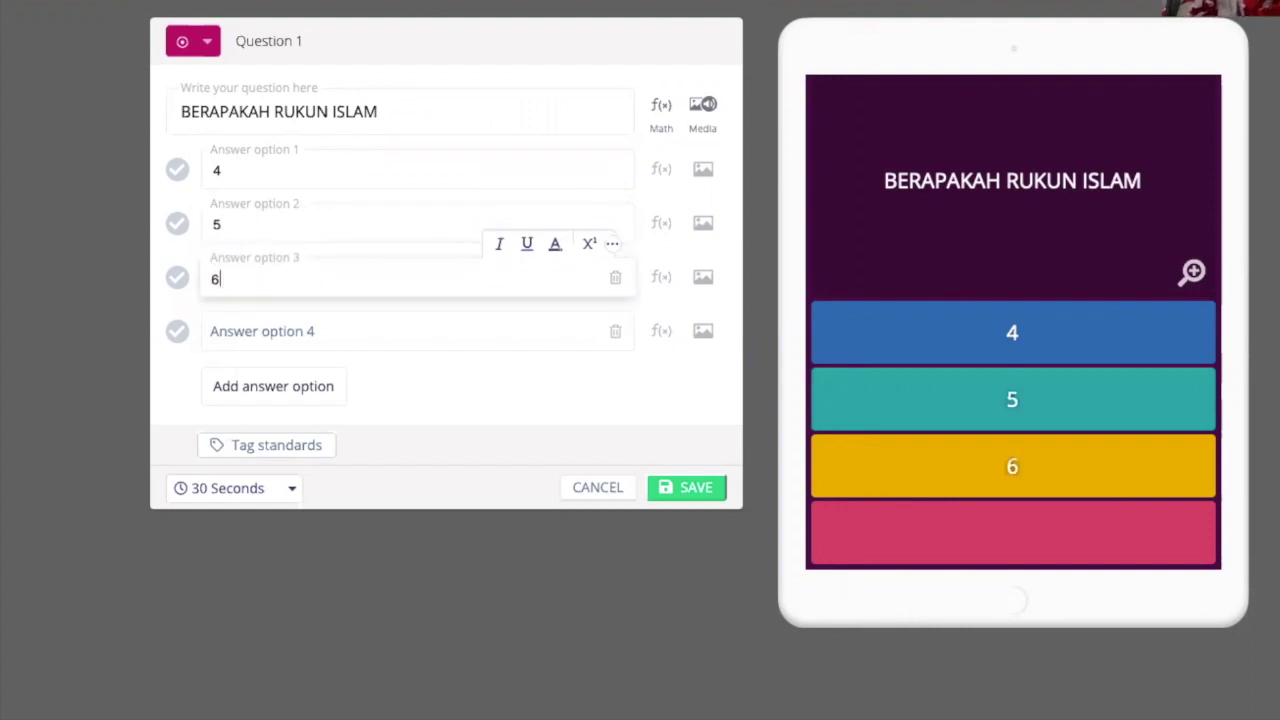
Mark 5 as the correct answer and save the question with 7 as the fourth option.
{"action": "left_click", "coordinate": [177, 228]}
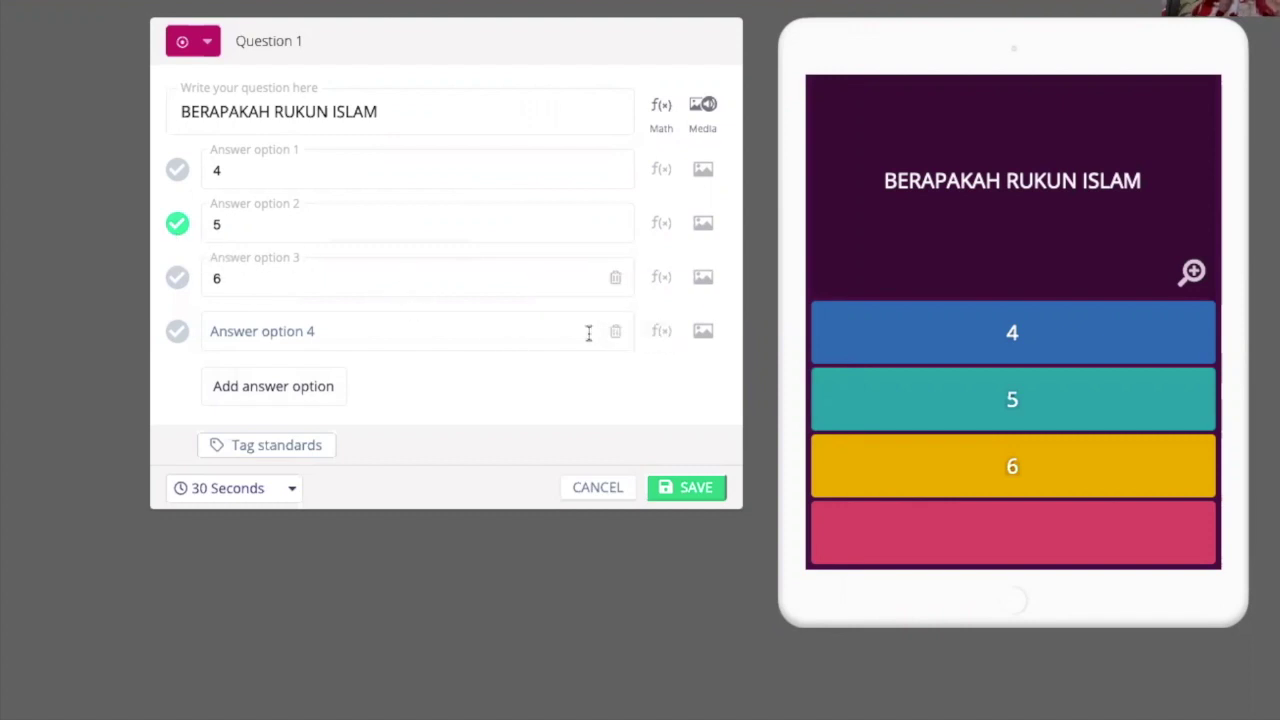
{"action": "left_click", "coordinate": [551, 331]}
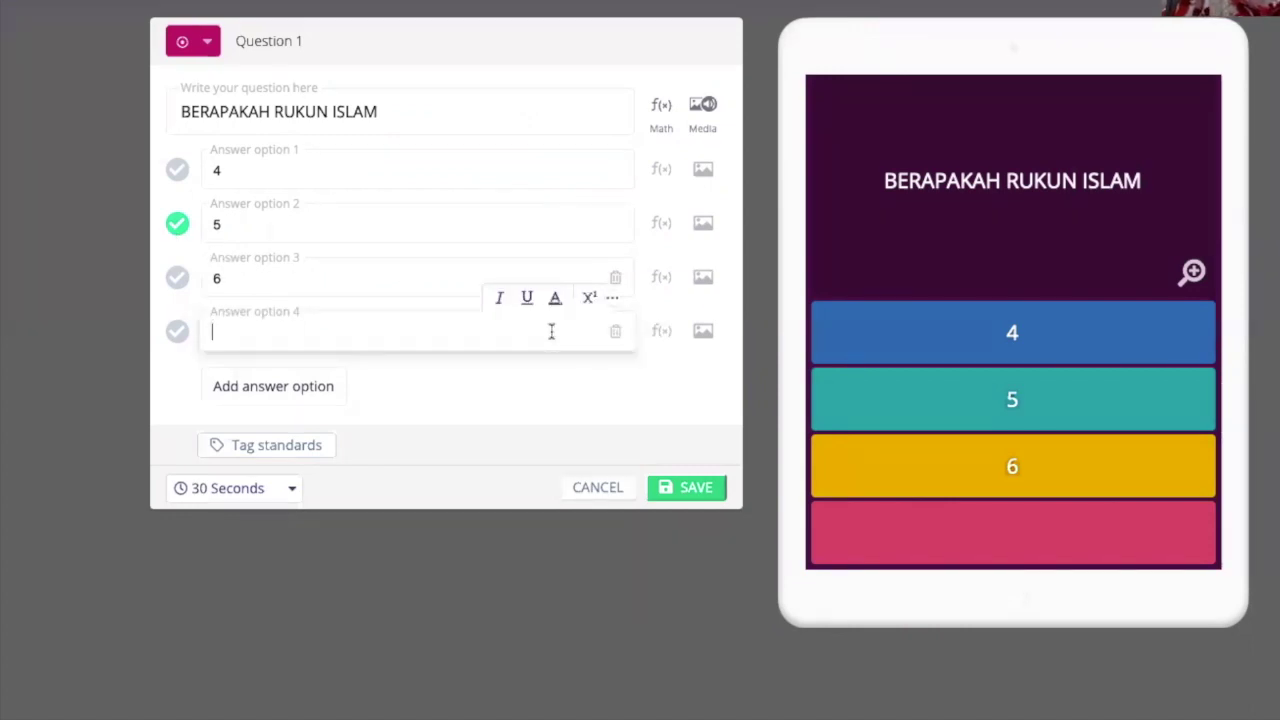
{"action": "type", "text": "7"}
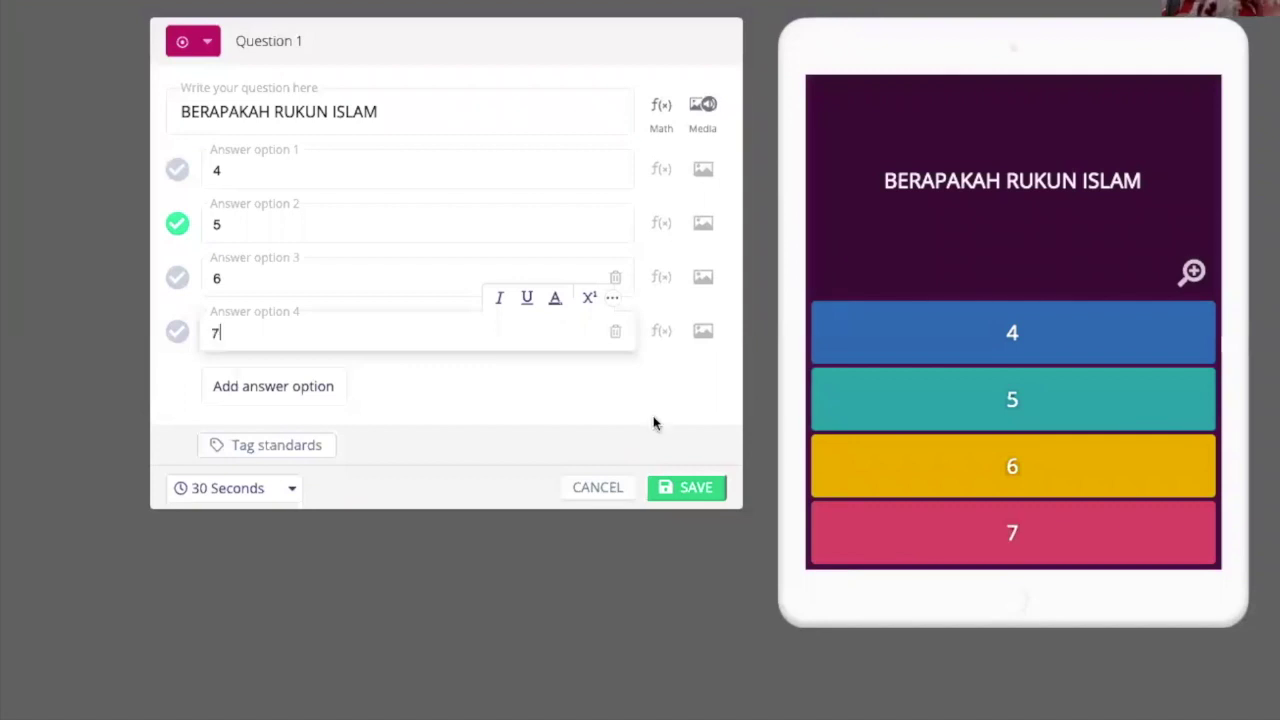
{"action": "left_click", "coordinate": [689, 490]}
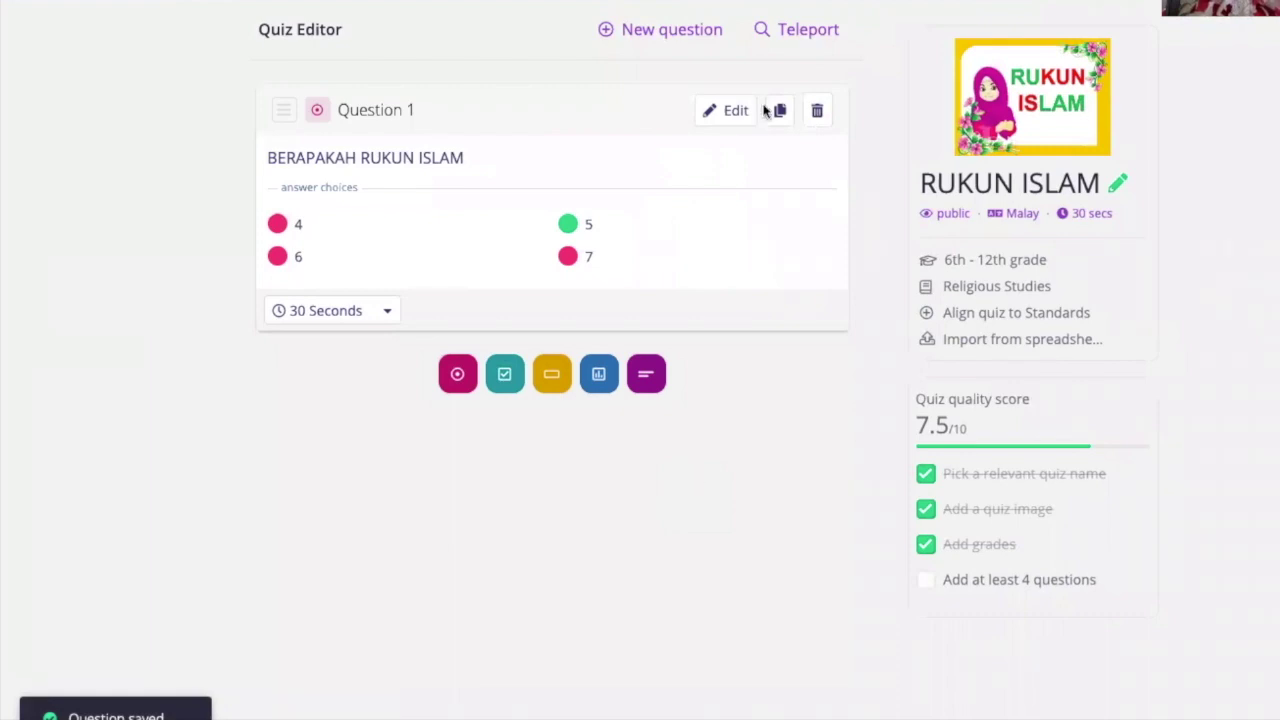
Add a new checkbox question to the quiz and start its question text.
{"action": "left_click", "coordinate": [703, 44]}
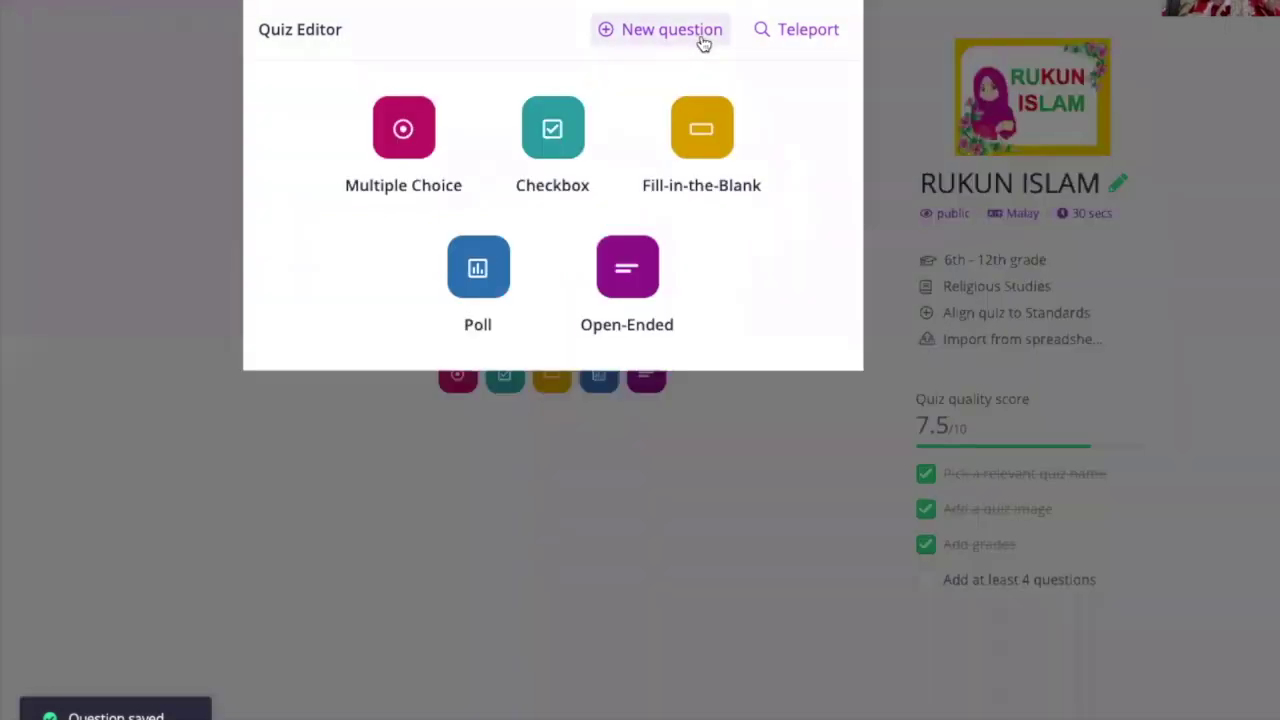
{"action": "left_click", "coordinate": [571, 133]}
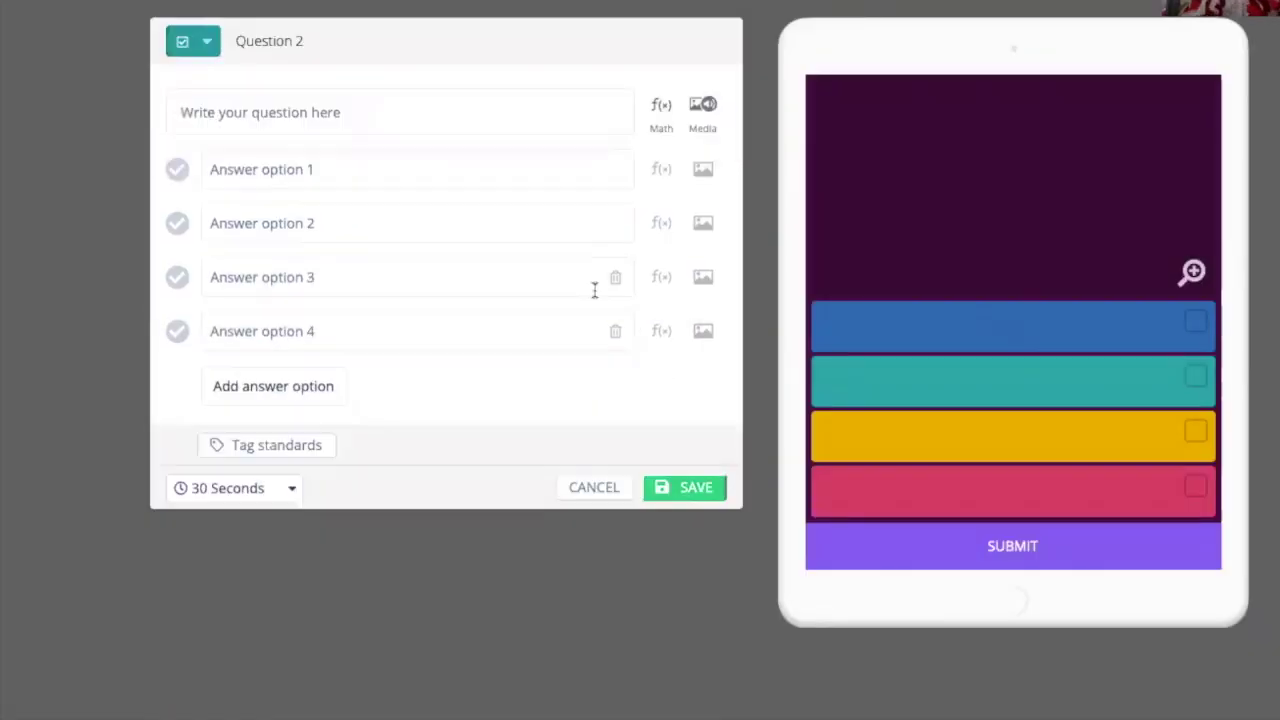
{"action": "left_click", "coordinate": [414, 120]}
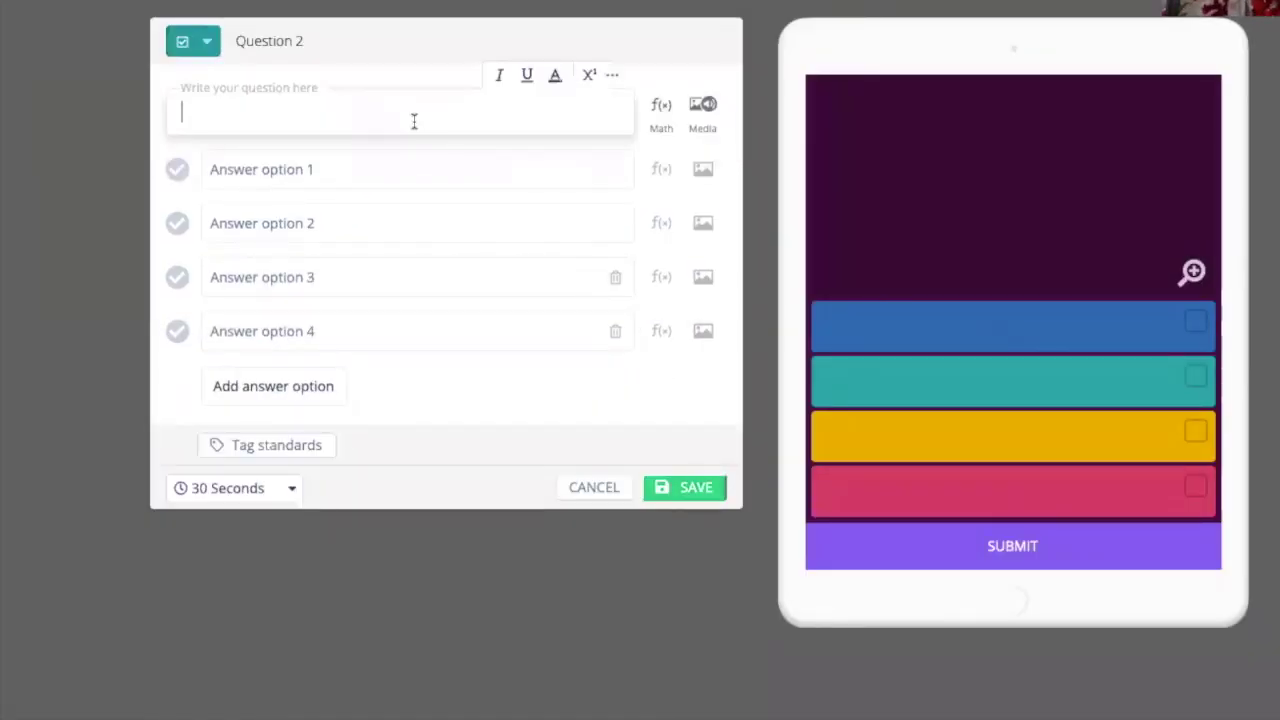
{"action": "type", "text": "APAK"}
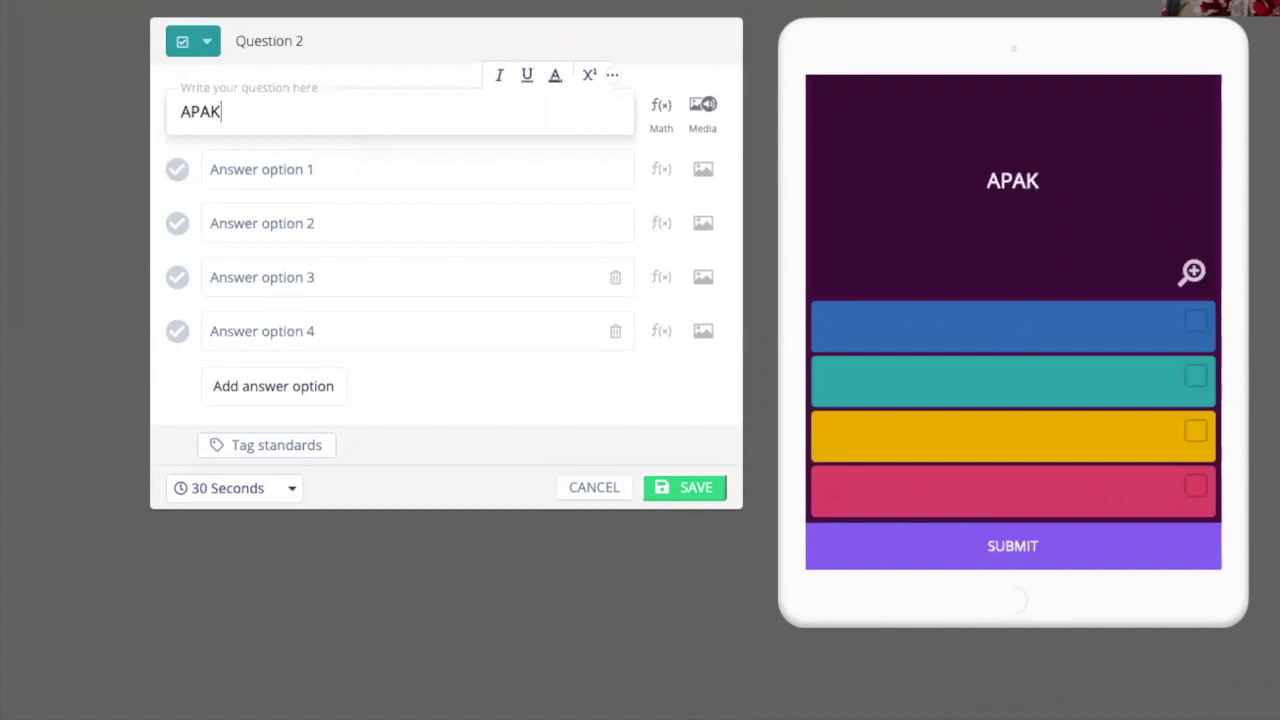
{"action": "type", "text": "AH RUKUN I"}
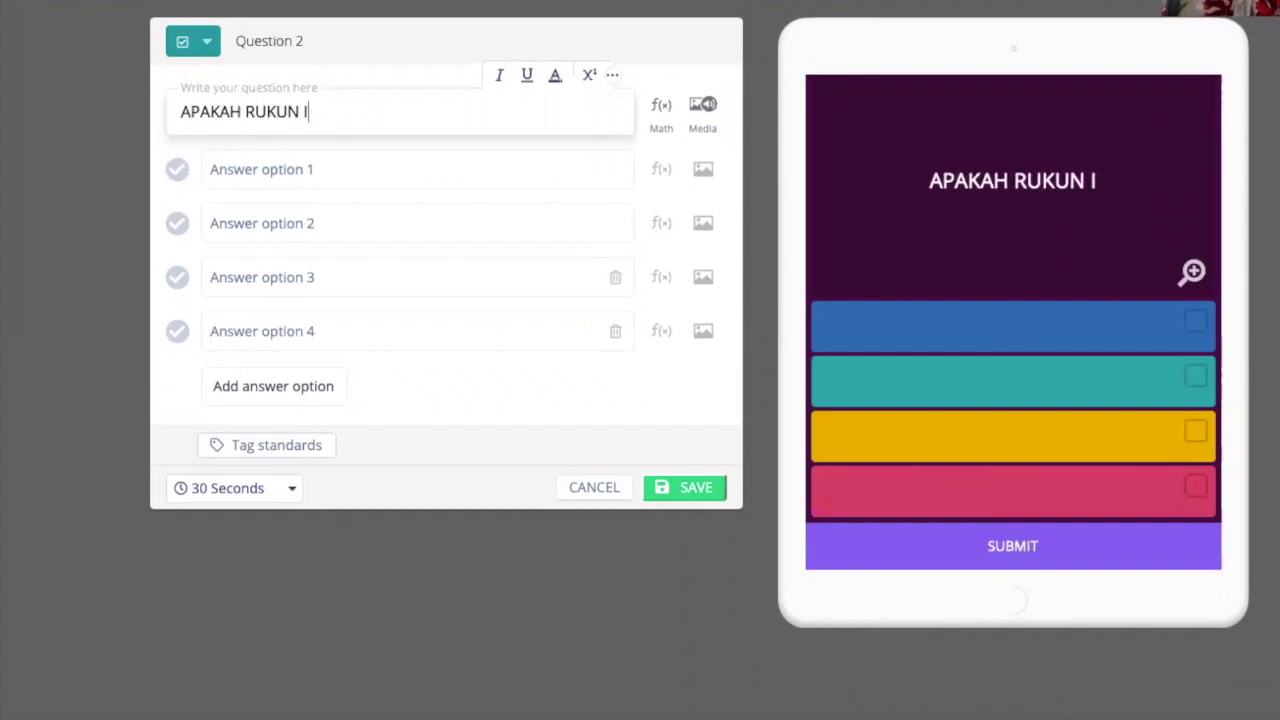
{"action": "type", "text": "SLAM YANG "}
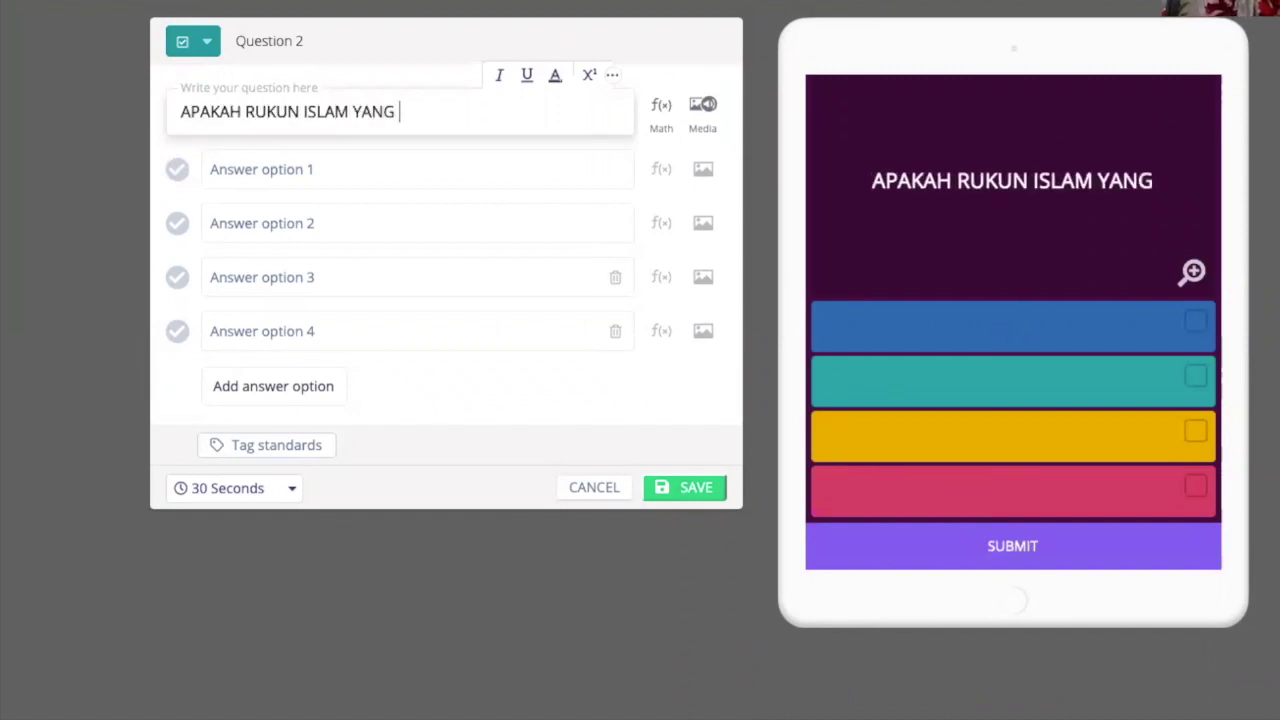
{"action": "type", "text": "PE"}
{"action": "key", "text": "BackSpace"}
{"action": "key", "text": "BackSpace"}
{"action": "key", "text": "BackSpace"}
{"action": "key", "text": "BackSpace"}
{"action": "key", "text": "BackSpace"}
{"action": "key", "text": "BackSpace"}
{"action": "key", "text": "BackSpace"}
{"action": "key", "text": "BackSpace"}
{"action": "key", "text": "BackSpace"}
{"action": "key", "text": "BackSpace"}
{"action": "key", "text": "BackSpace"}
{"action": "key", "text": "BackSpace"}
{"action": "key", "text": "BackSpace"}
{"action": "key", "text": "BackSpace"}
{"action": "key", "text": "BackSpace"}
{"action": "key", "text": "BackSpace"}
{"action": "key", "text": "BackSpace"}
{"action": "key", "text": "BackSpace"}
{"action": "key", "text": "BackSpace"}
{"action": "key", "text": "BackSpace"}
{"action": "key", "text": "BackSpace"}
{"action": "key", "text": "BackSpace"}
{"action": "key", "text": "BackSpace"}
{"action": "key", "text": "BackSpace"}
{"action": "key", "text": "BackSpace"}
{"action": "key", "text": "BackSpace"}
Set the question text to "NYATAKAN RUKUN RUKUN ISLAM" and the first answer option to "MENGUCAP DUA KALIMAH SYAHADAH".
{"action": "type", "text": "NYATAKAN RUKUN RUKUN ISLAM"}
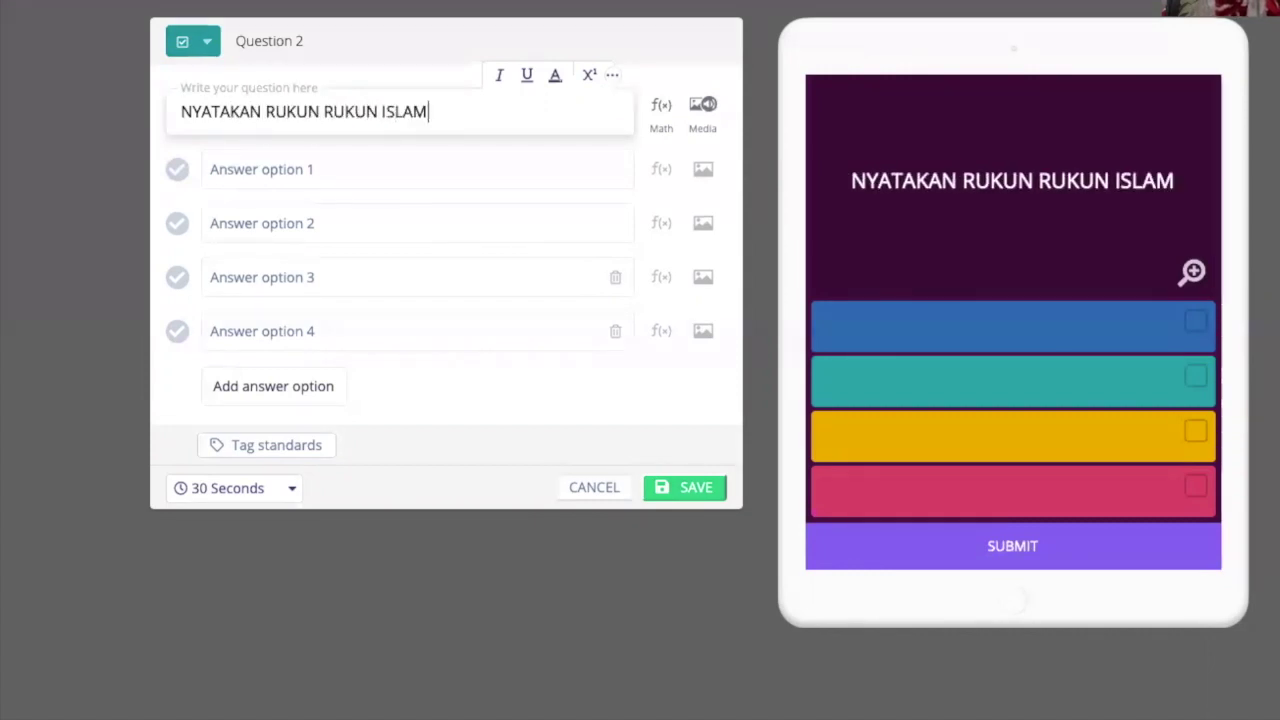
{"action": "left_click", "coordinate": [296, 172]}
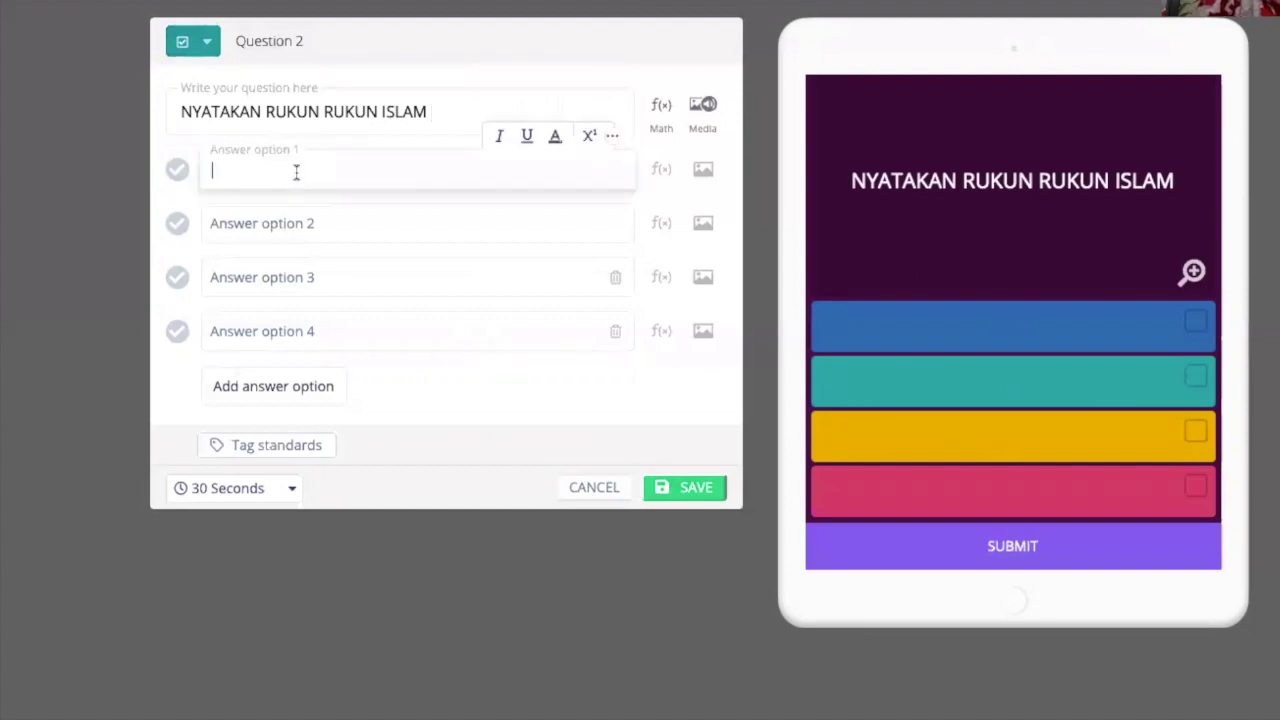
{"action": "type", "text": "MENG"}
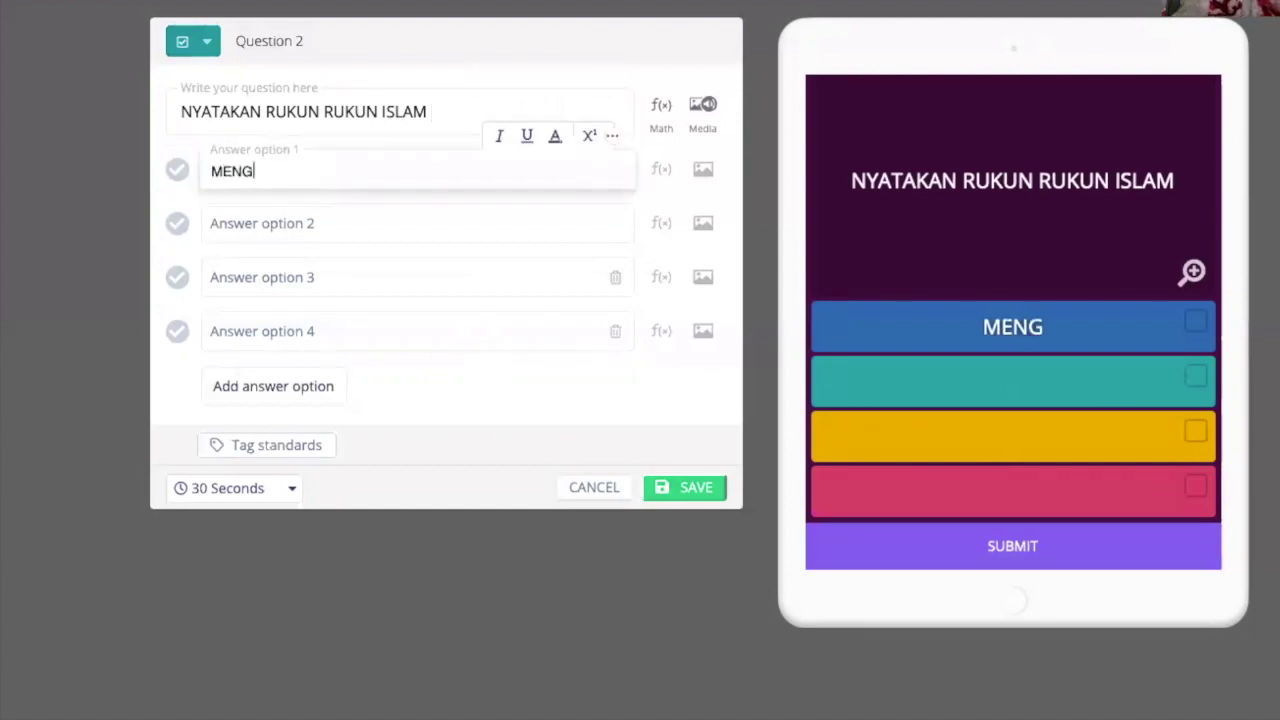
{"action": "type", "text": "UCAP DUA KALIMAH SYAHADAH"}
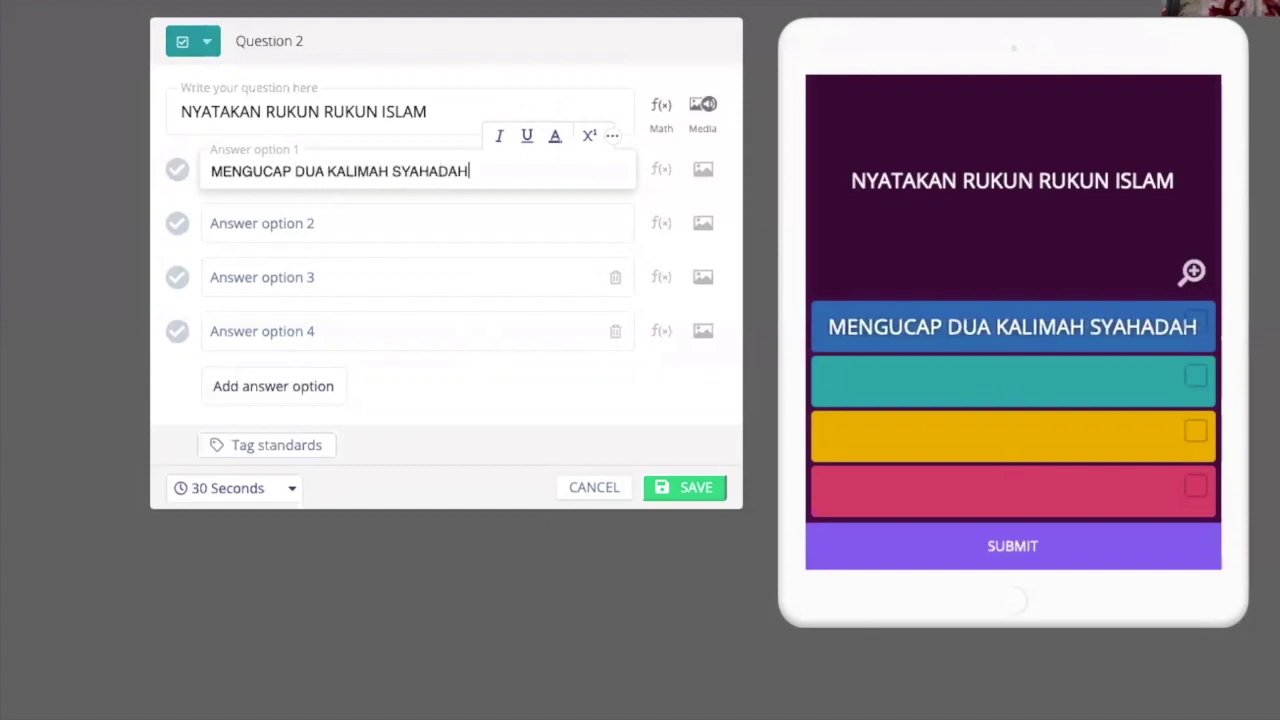
Fill in the second answer option with "PUASA SUNAT" and the third with "MEMBAYAR ZAKAT".
{"action": "left_click", "coordinate": [270, 237]}
{"action": "type", "text": "PUASA SUNAT"}
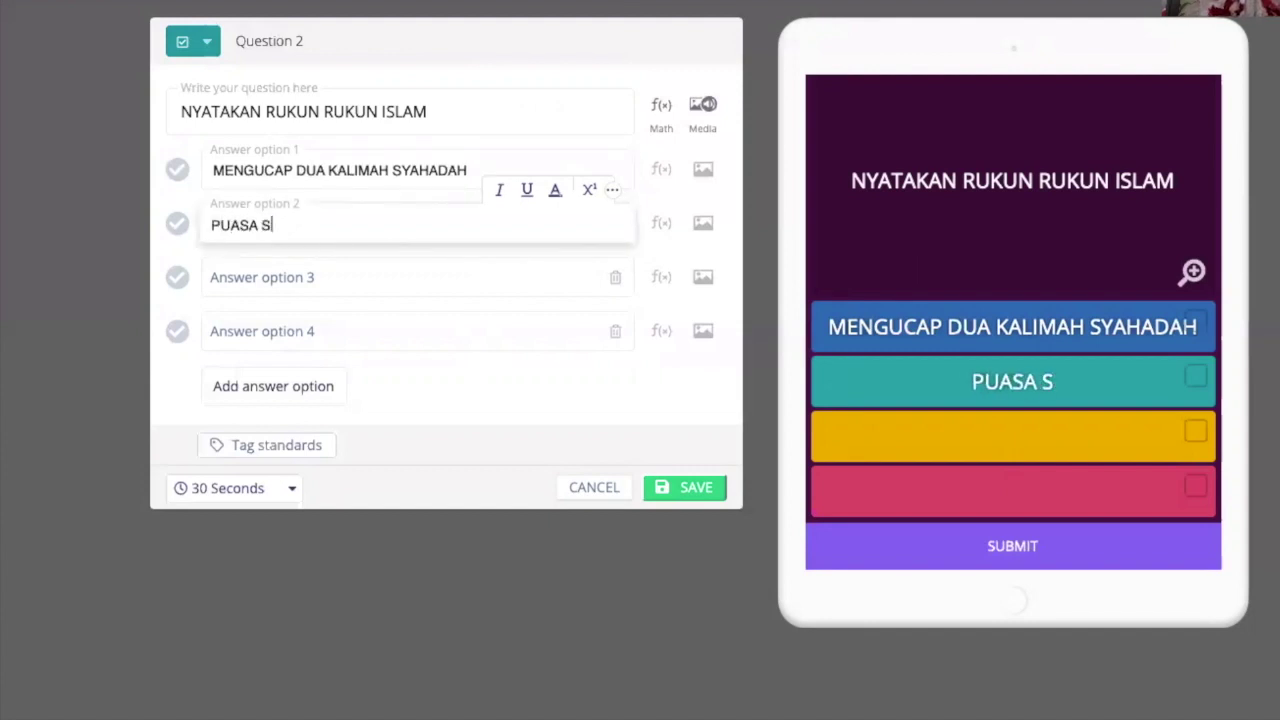
{"action": "left_click", "coordinate": [260, 278]}
{"action": "type", "text": "ZAKA"}
{"action": "key", "text": "BackSpace"}
{"action": "key", "text": "BackSpace"}
{"action": "key", "text": "BackSpace"}
{"action": "key", "text": "BackSpace"}
{"action": "type", "text": "MEMBAYAR"}
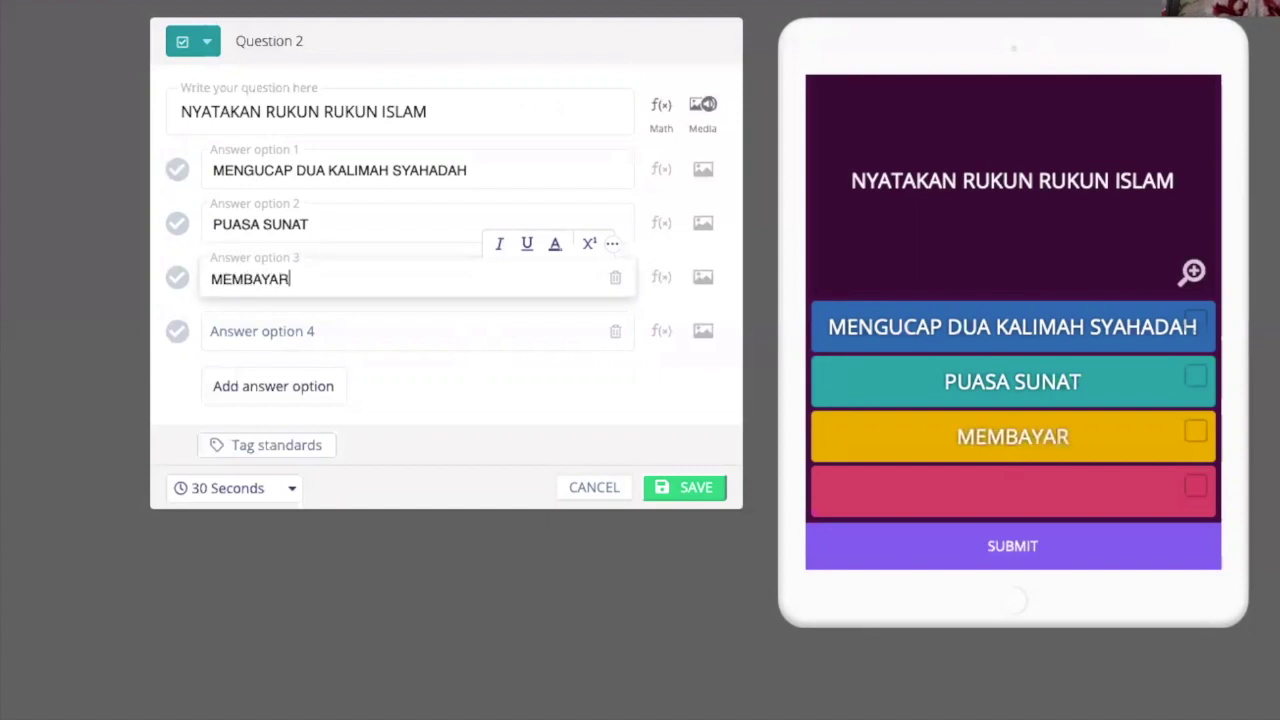
{"action": "type", "text": " ZAKAT"}
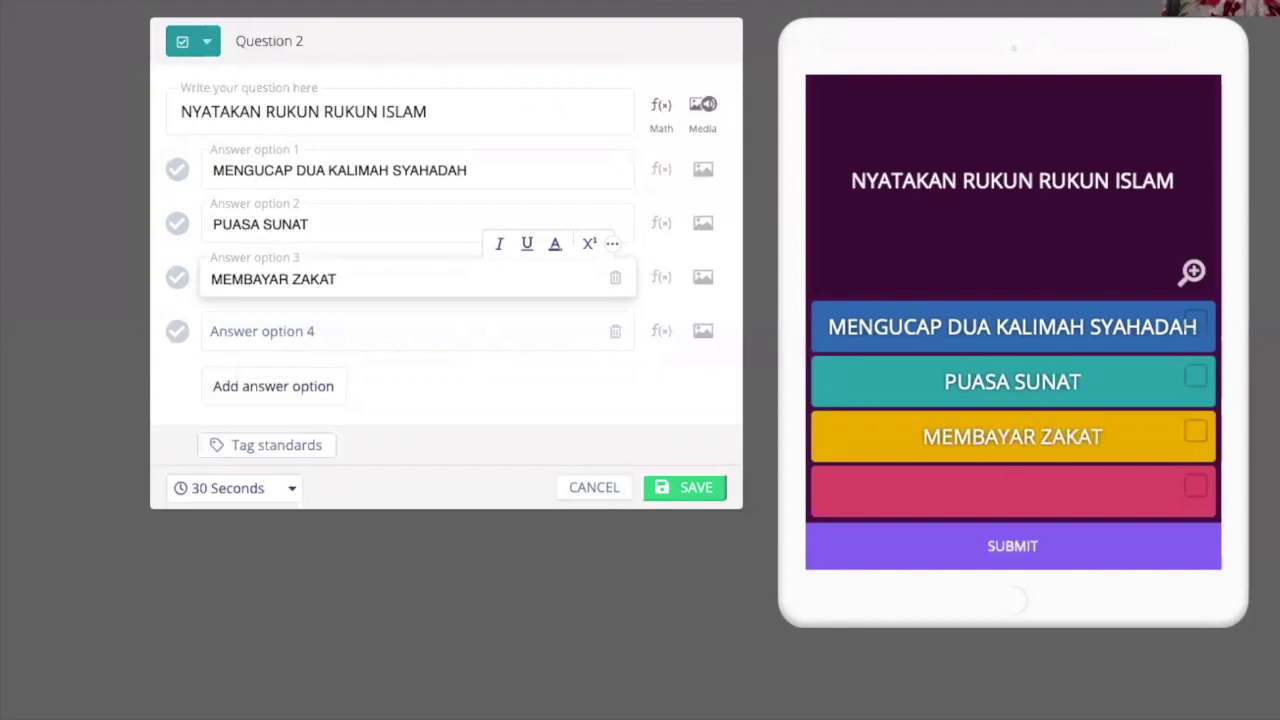
Fill in the fourth answer option with "MENUNAIKAN UMRAH".
{"action": "left_click", "coordinate": [218, 331]}
{"action": "type", "text": "MENUNAIKAN"}
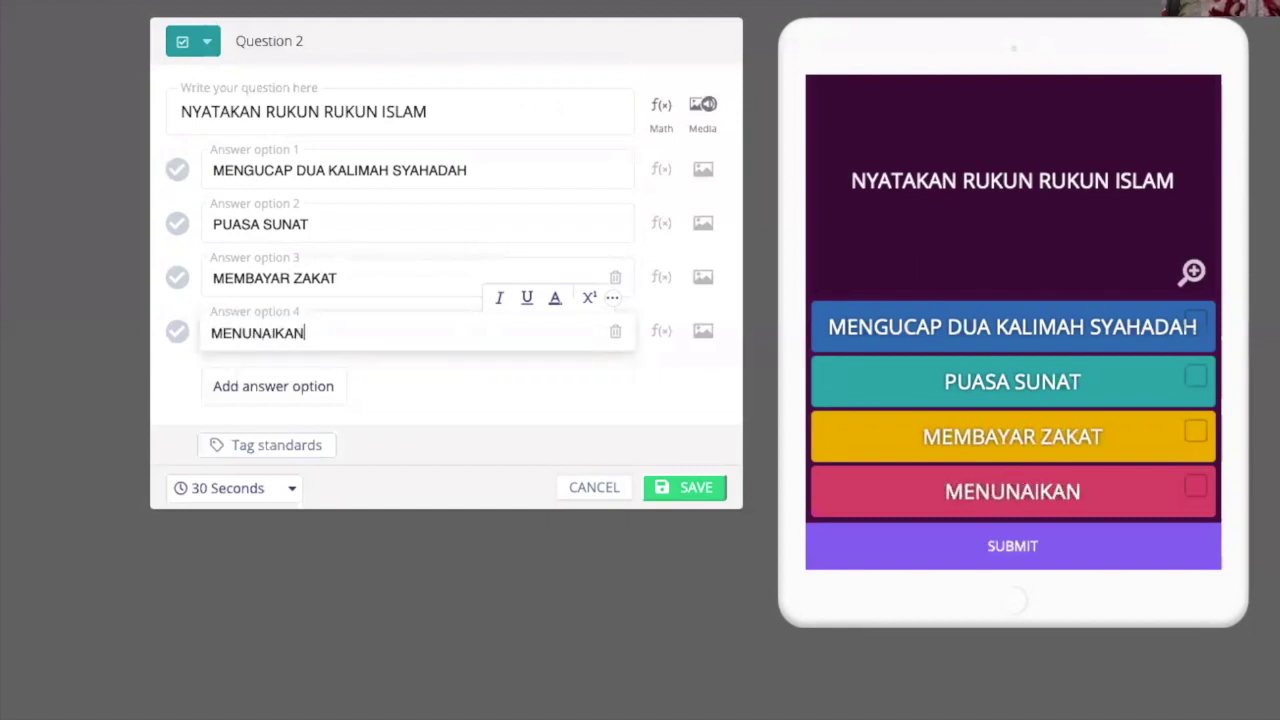
{"action": "type", "text": " UMRAN"}
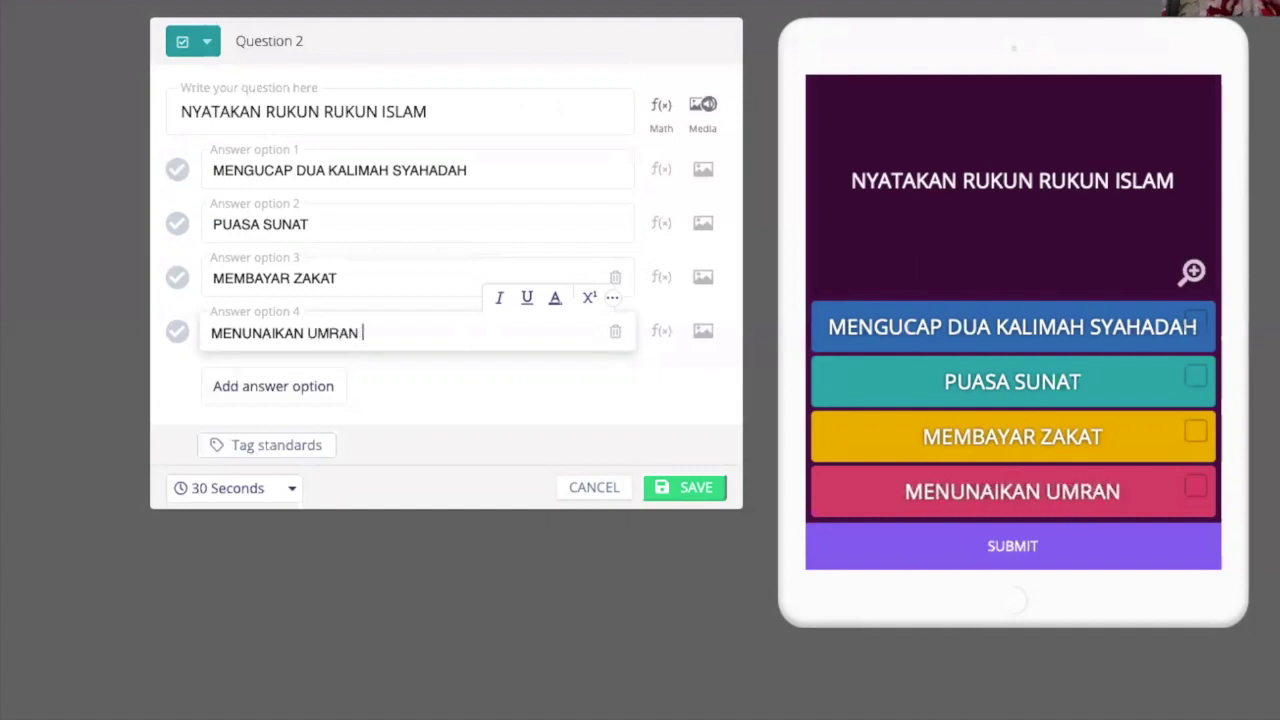
{"action": "key", "text": "BackSpace"}
{"action": "type", "text": "H"}
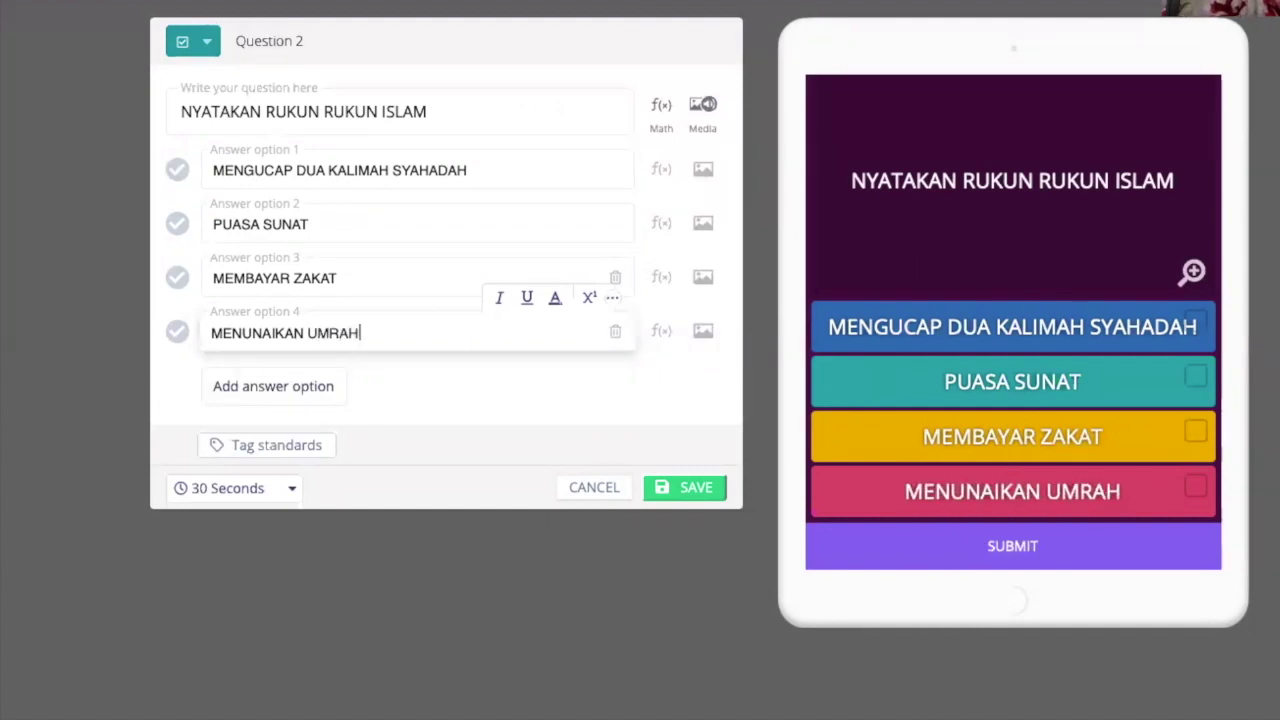
Mark "MENGUCAP DUA KALIMAH SYAHADAH" and "MEMBAYAR ZAKAT" as the correct answers and save the question.
{"action": "left_click", "coordinate": [180, 172]}
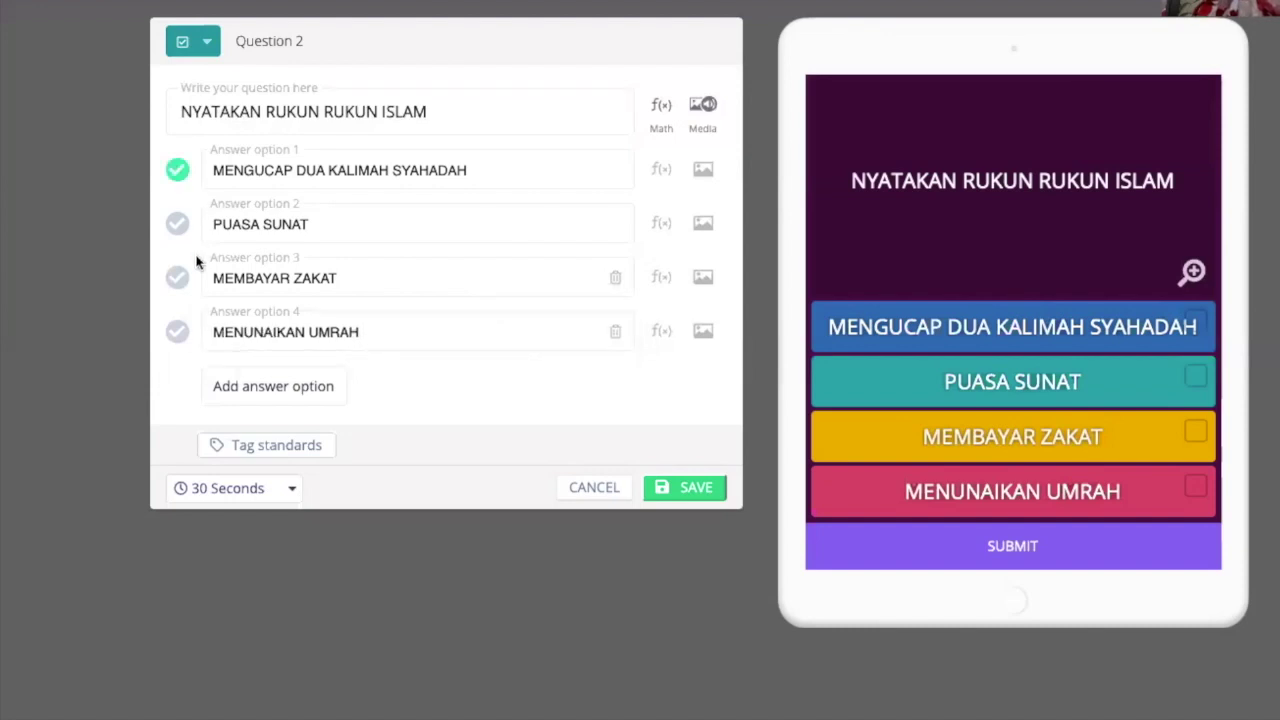
{"action": "left_click", "coordinate": [178, 282]}
{"action": "left_click", "coordinate": [696, 490]}
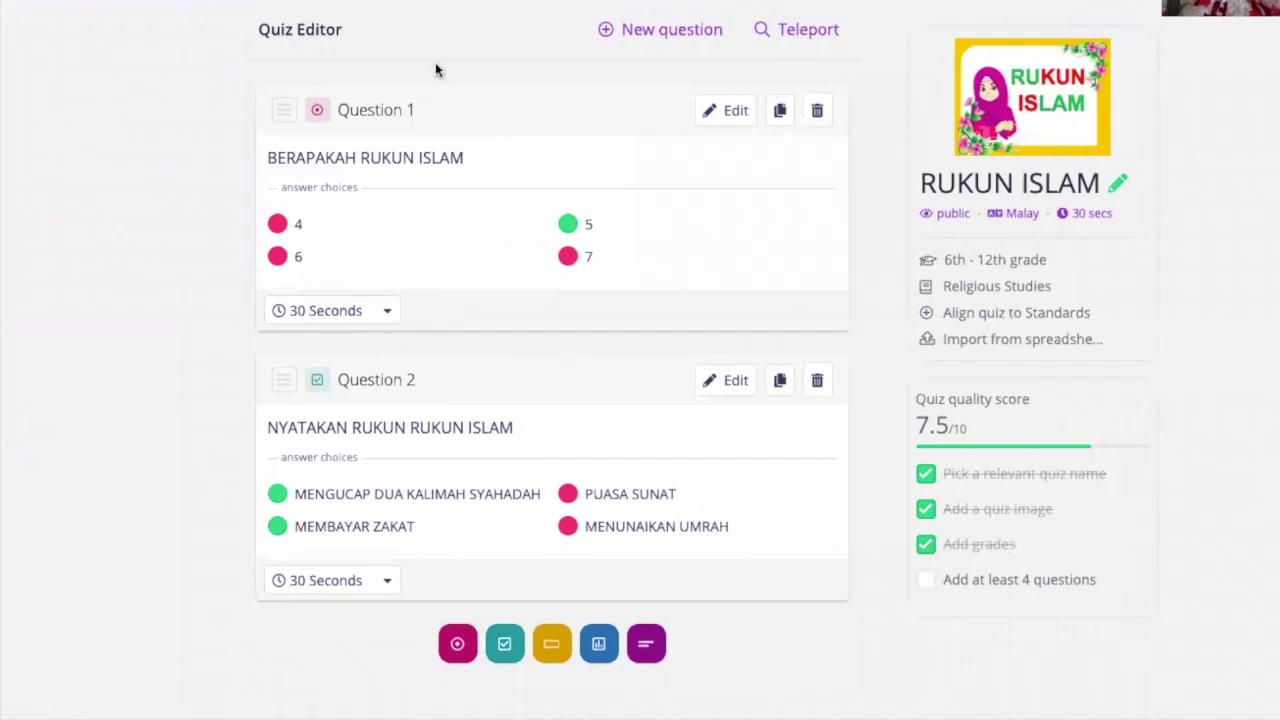
{"action": "scroll", "coordinate": [586, 516], "scroll_direction": "down", "scroll_amount": 2}
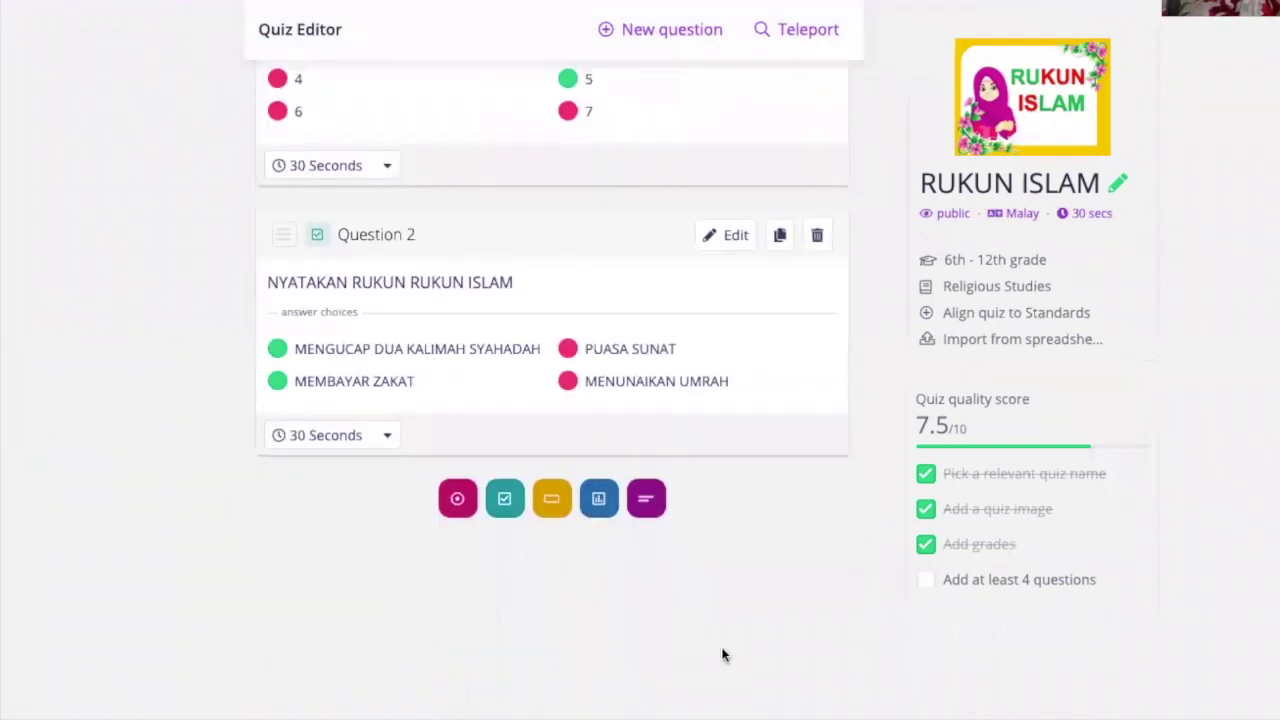
{"action": "scroll", "coordinate": [723, 654], "scroll_direction": "up", "scroll_amount": 2}
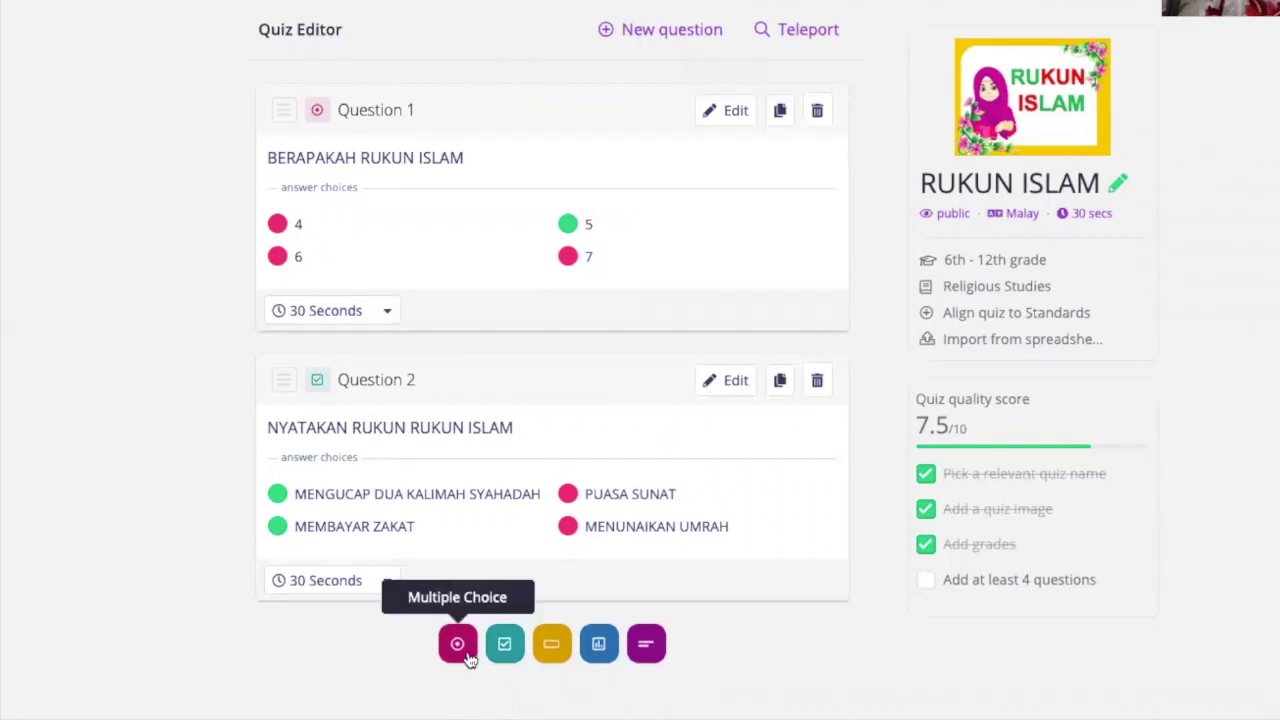
{"action": "left_click", "coordinate": [697, 37]}
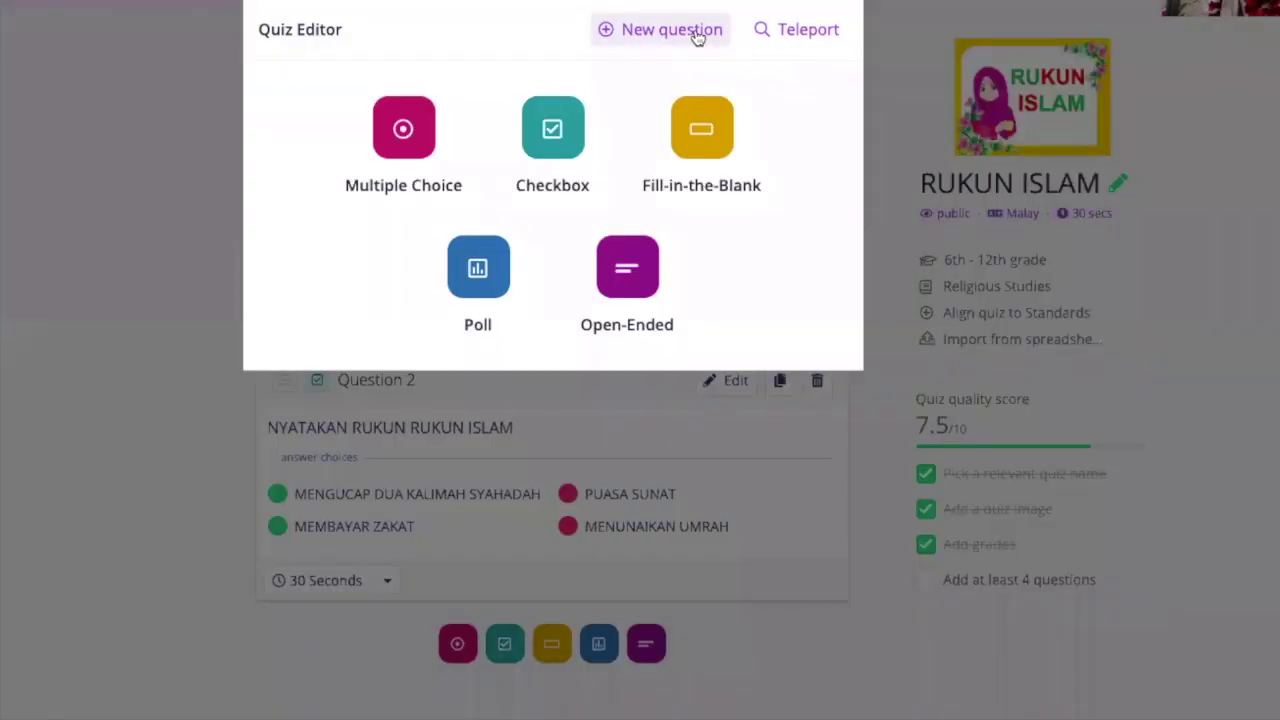
{"action": "left_click", "coordinate": [705, 129]}
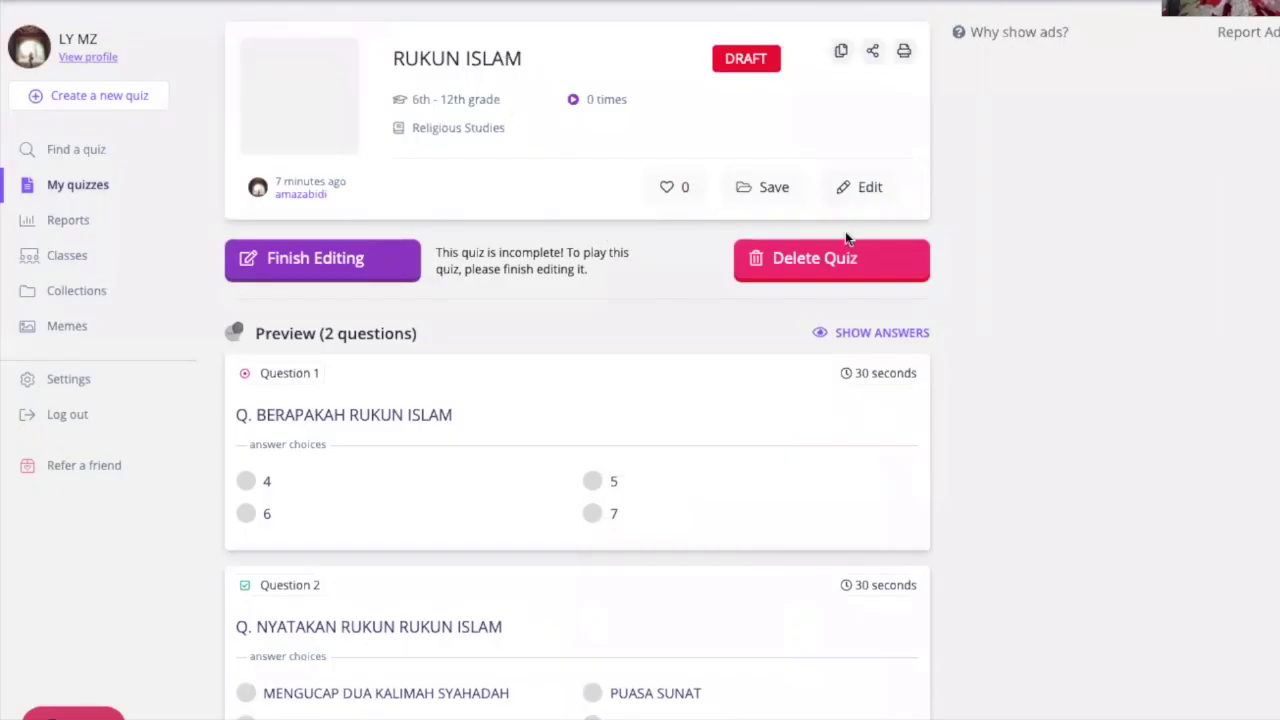
{"action": "scroll", "coordinate": [766, 320], "scroll_direction": "down", "scroll_amount": 1}
{"action": "scroll", "coordinate": [772, 320], "scroll_direction": "up", "scroll_amount": 1}
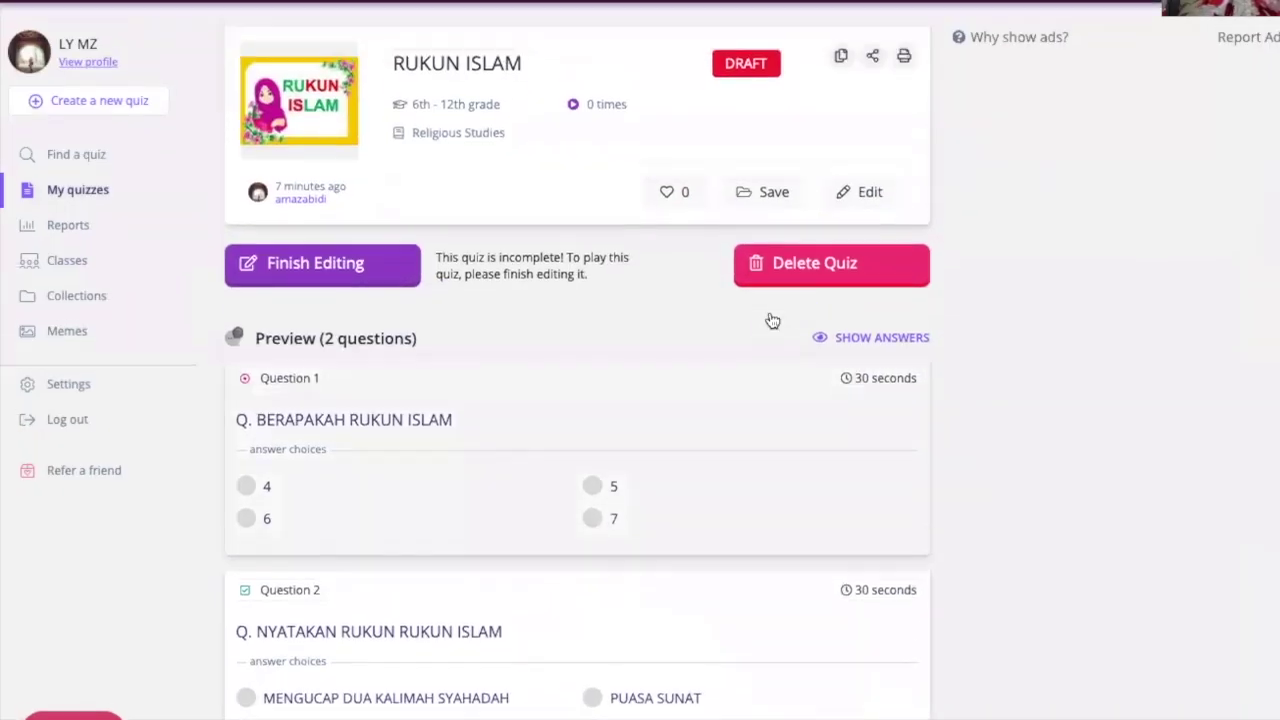
{"action": "scroll", "coordinate": [733, 450], "scroll_direction": "down", "scroll_amount": 3}
{"action": "scroll", "coordinate": [700, 470], "scroll_direction": "up", "scroll_amount": 3}
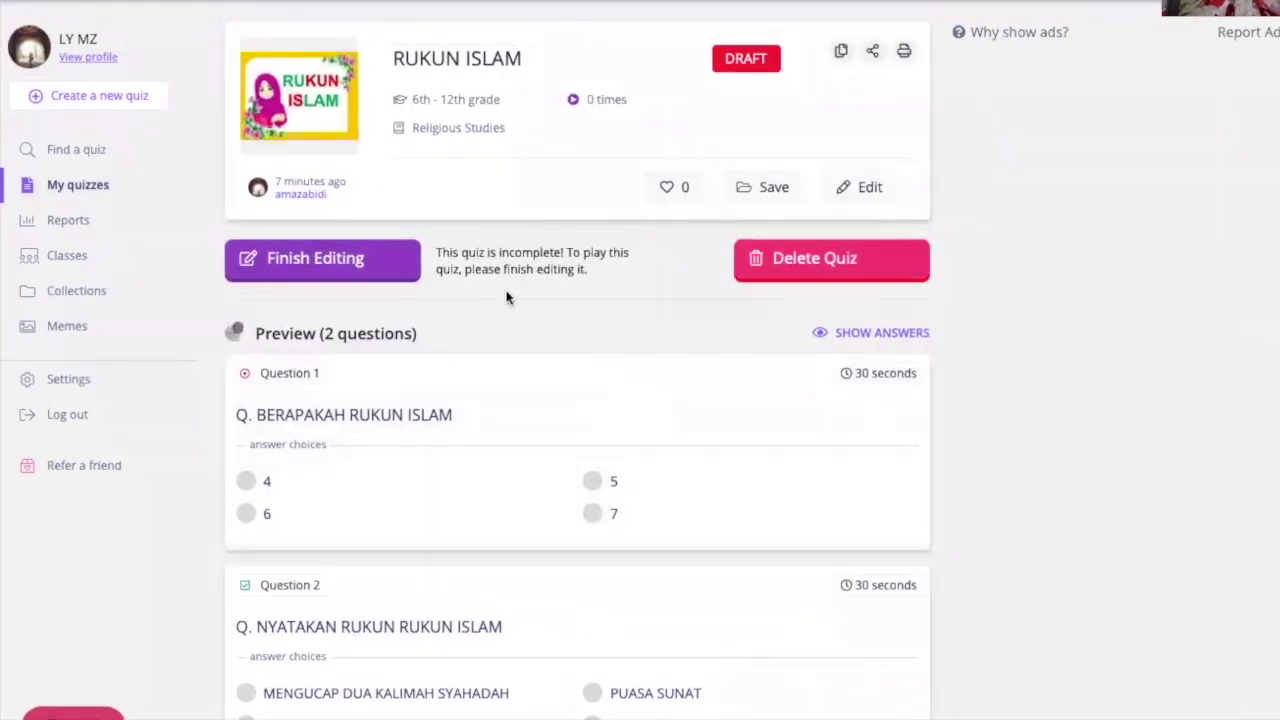
{"action": "left_click", "coordinate": [869, 190]}
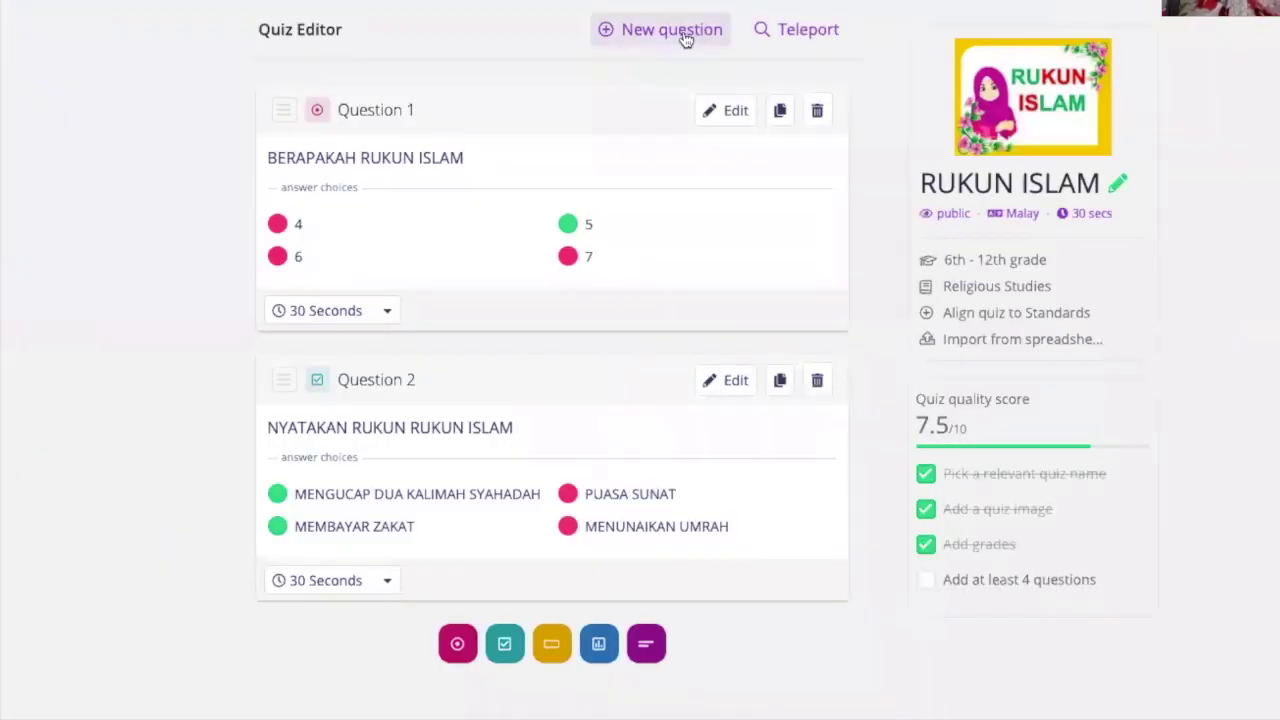
Add a fill-in-the-blank question with the text "ZAKAT TERBAHAGI KEPADA DUA IAITU ZAKAT ..............DAN ZAKAT HARTA".
{"action": "left_click", "coordinate": [685, 38]}
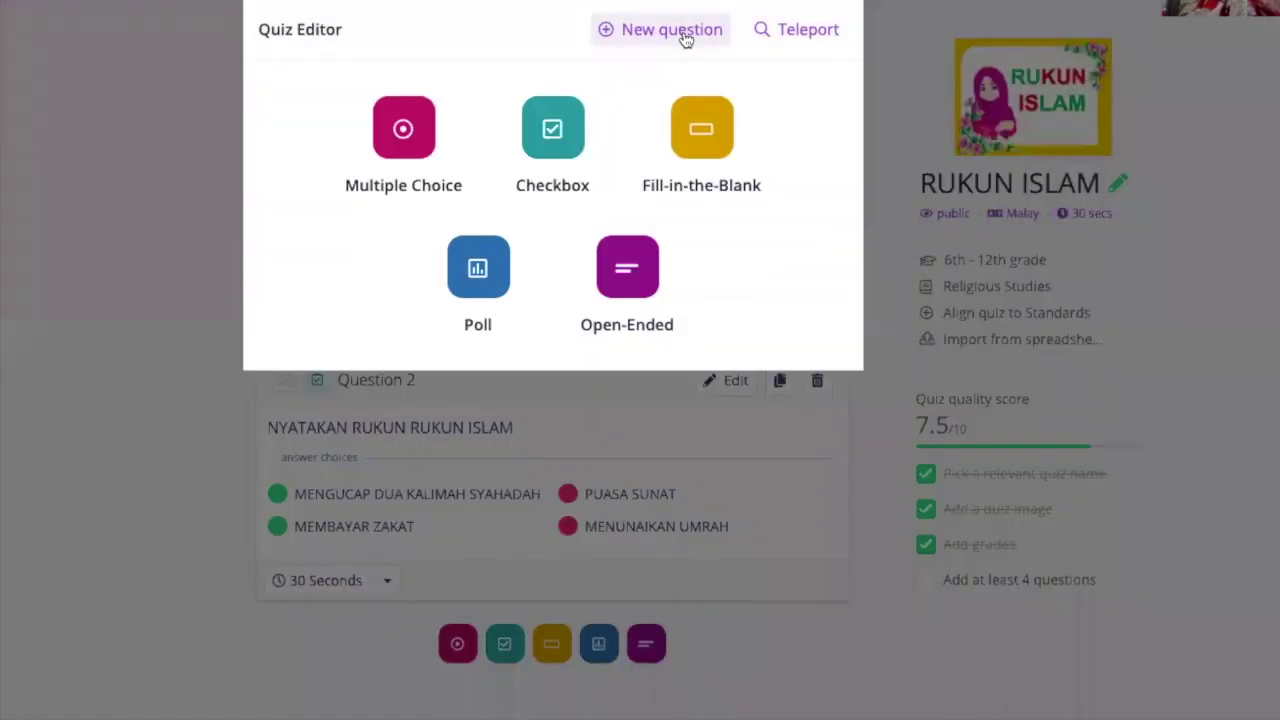
{"action": "left_click", "coordinate": [688, 163]}
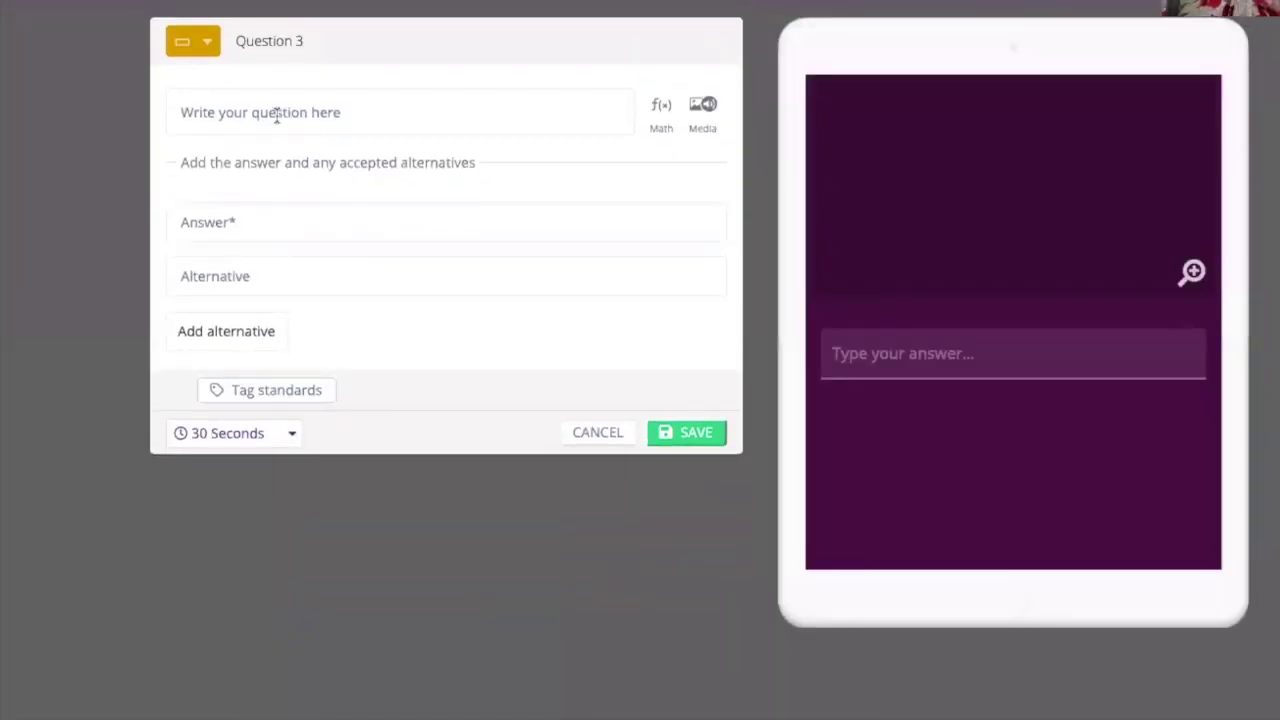
{"action": "left_click", "coordinate": [277, 114]}
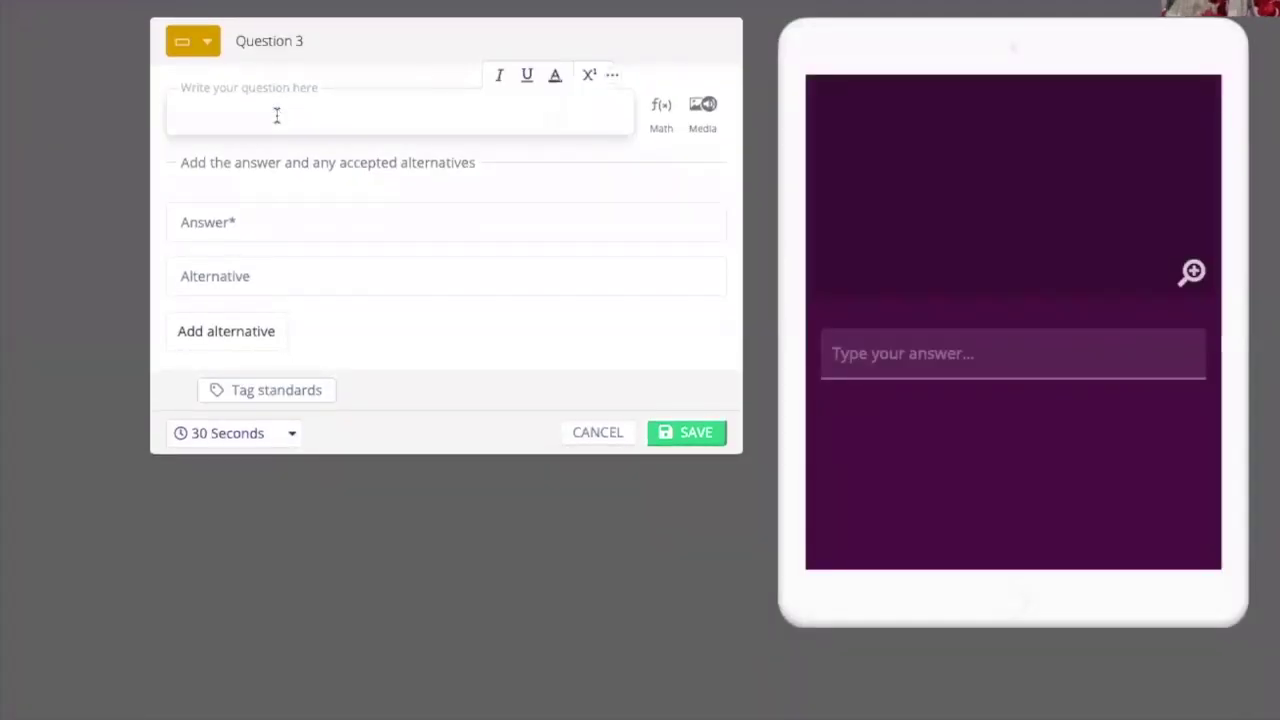
{"action": "type", "text": "ZAKAT "}
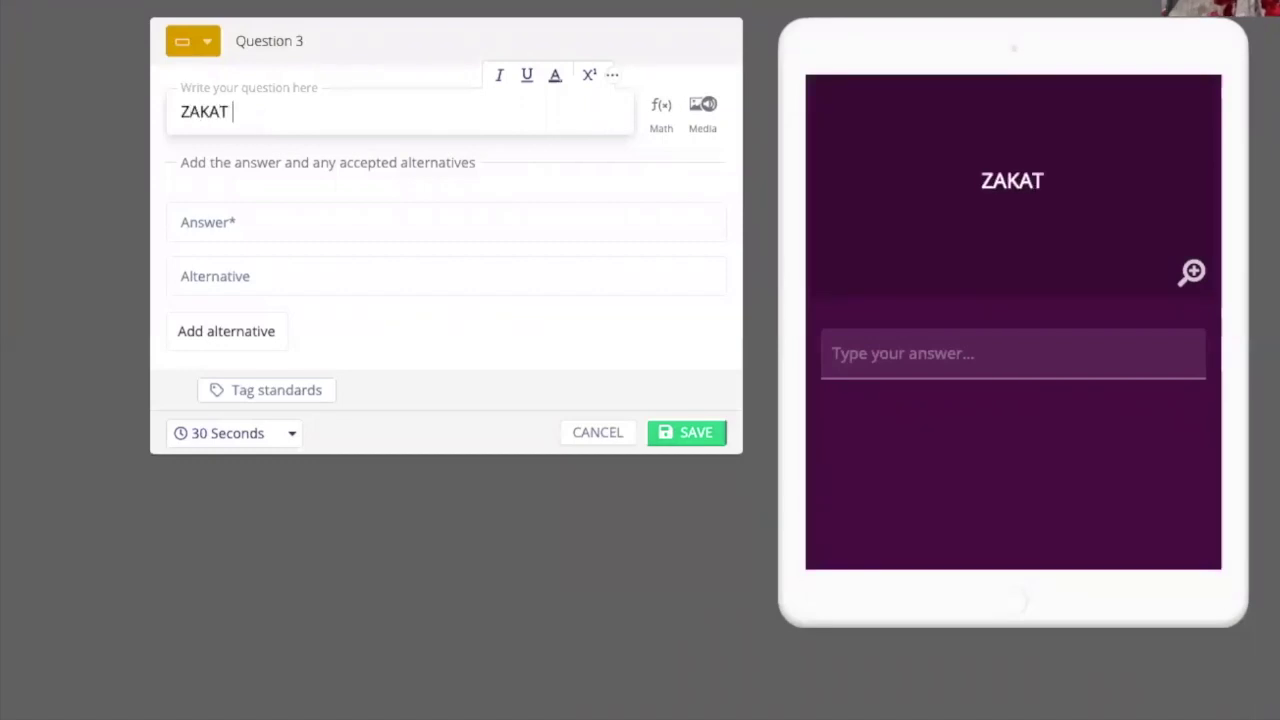
{"action": "type", "text": "TERBAHAGI KE"}
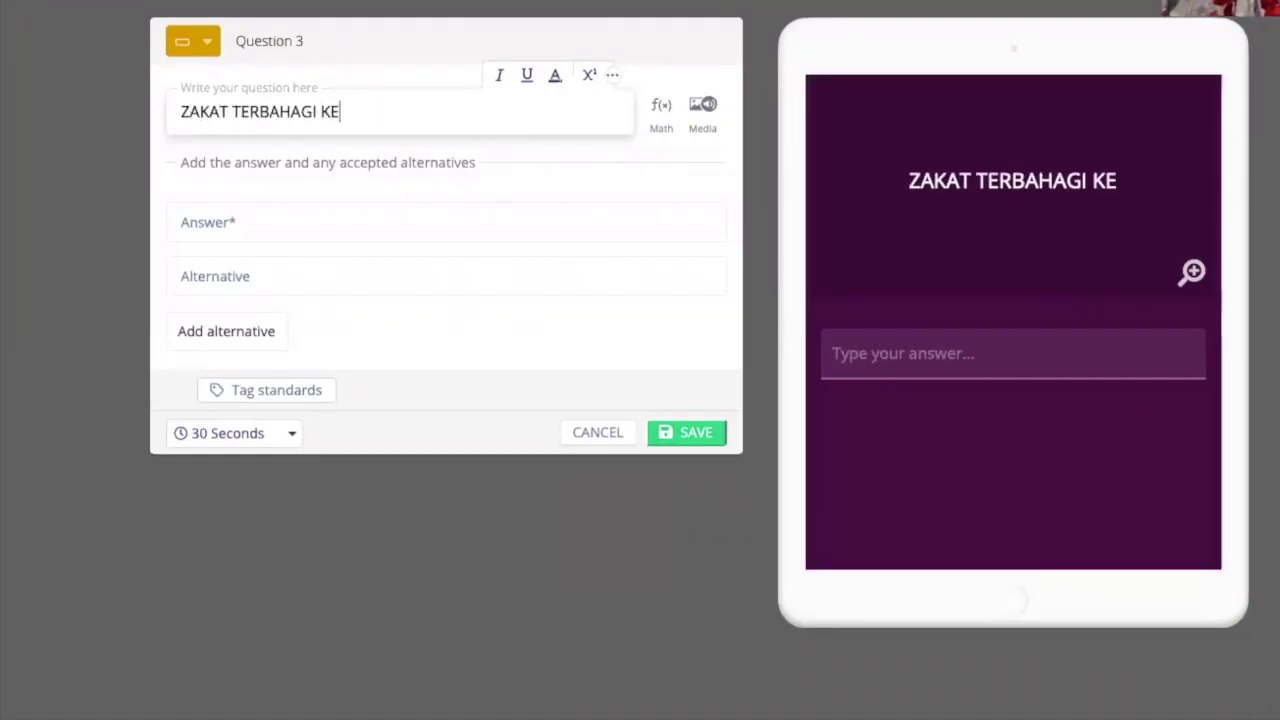
{"action": "type", "text": "PADA DUA IA"}
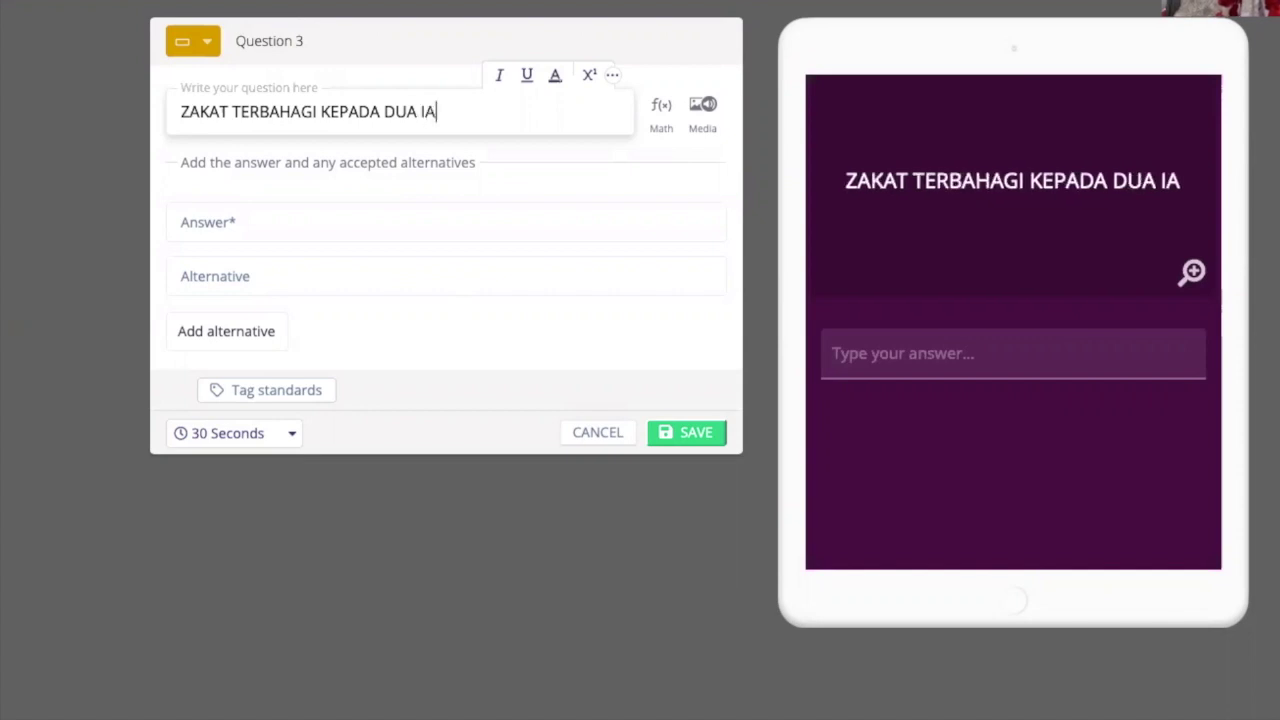
{"action": "type", "text": "ITU "}
{"action": "type", "text": "ZAKAT"}
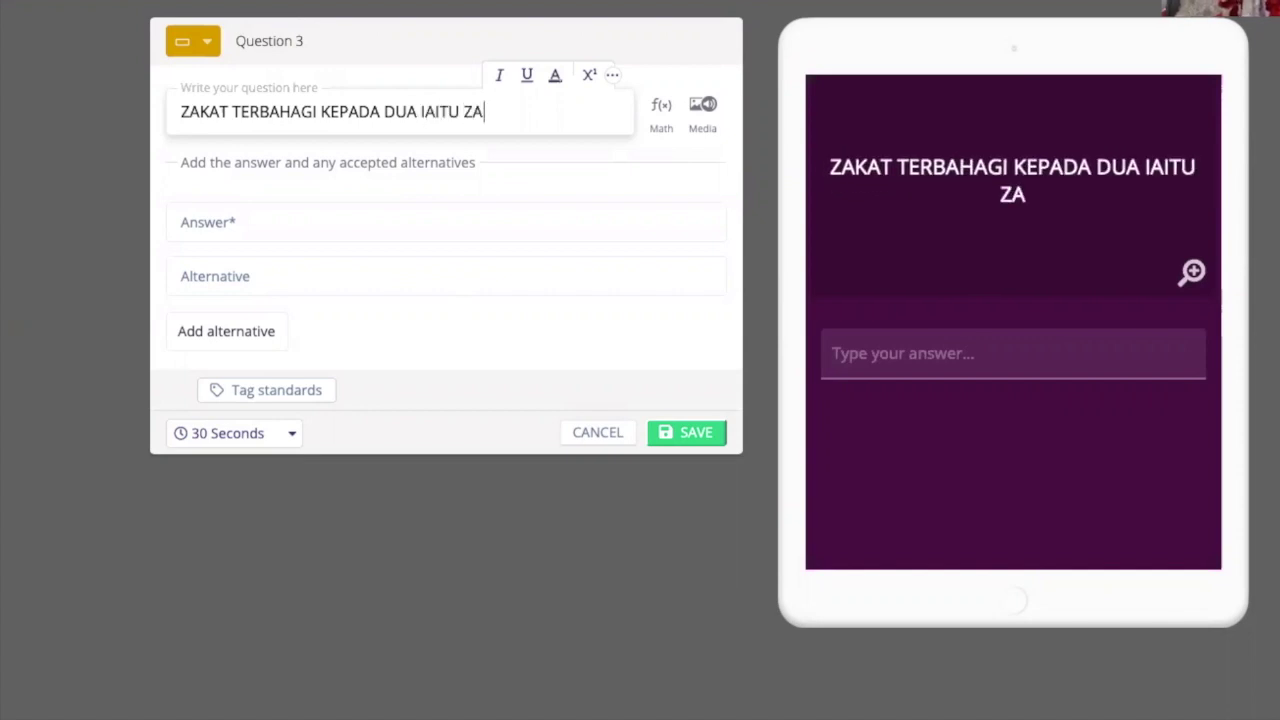
{"action": "type", "text": " ..............DAN ZAKAT HARTA"}
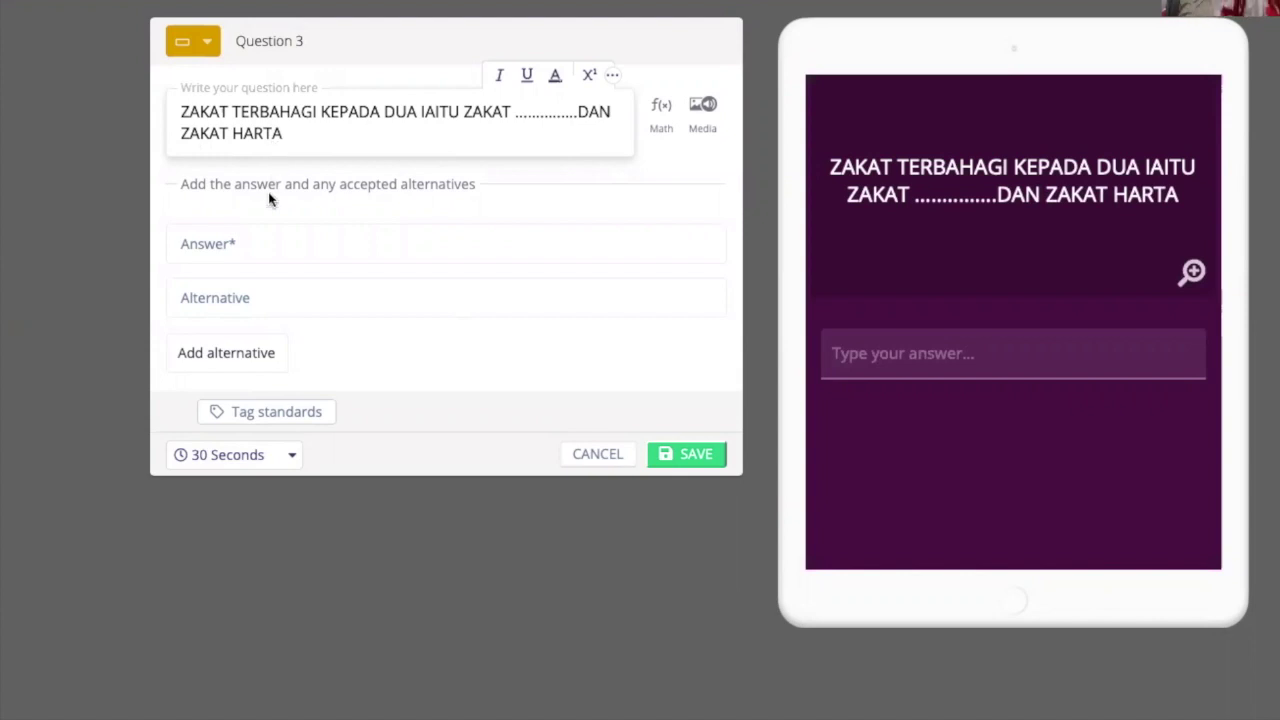
Set "FITRAH" as the accepted answer of the fill-in-the-blank question.
{"action": "left_click", "coordinate": [255, 245]}
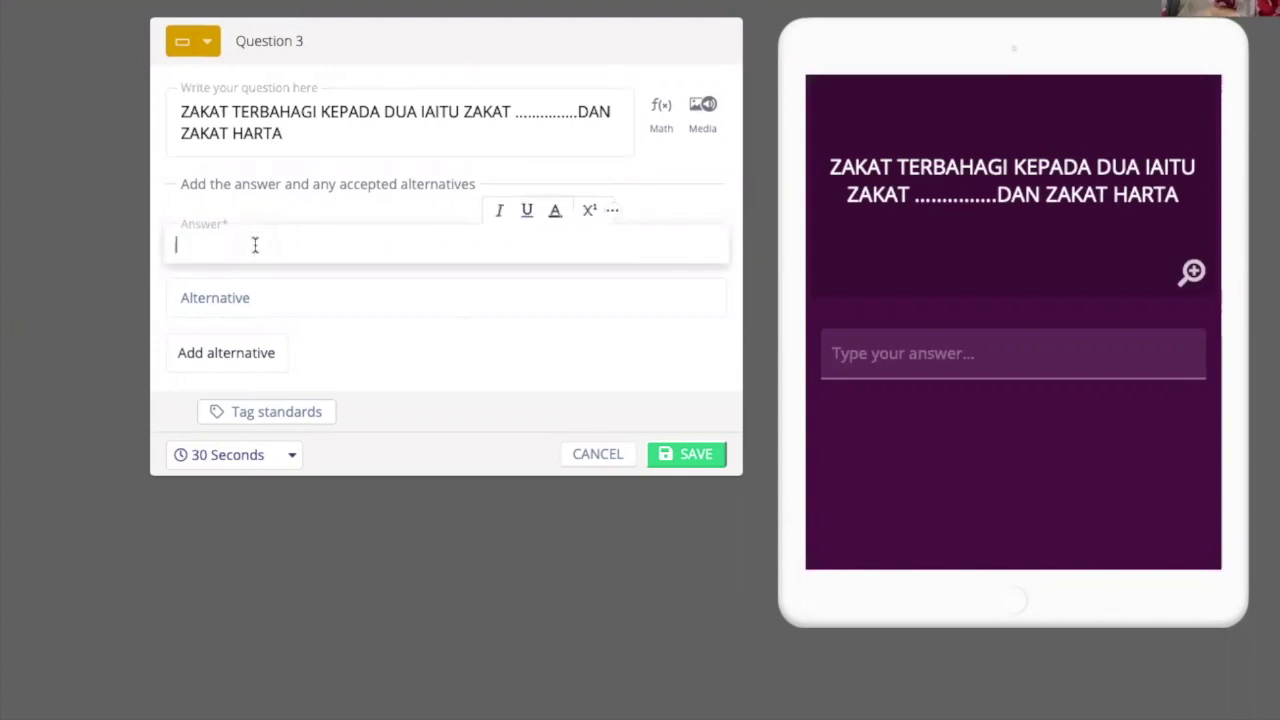
{"action": "type", "text": "FITRAH"}
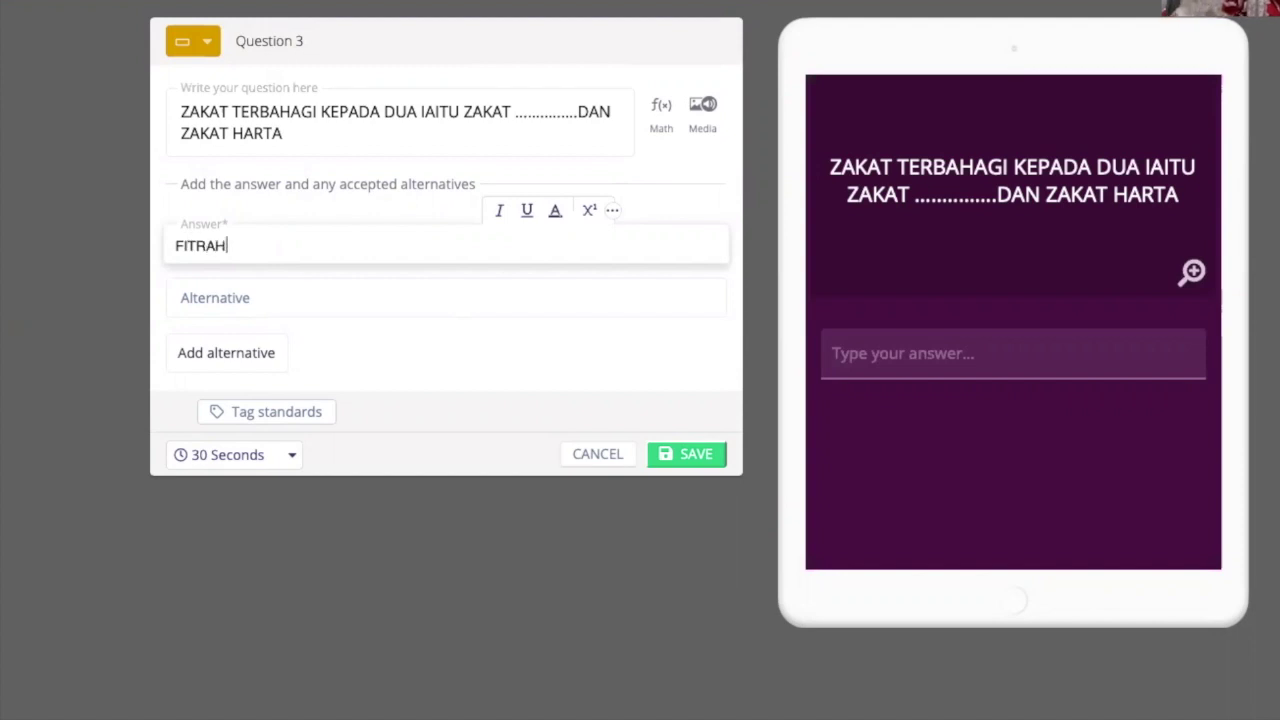
{"action": "left_click", "coordinate": [243, 305]}
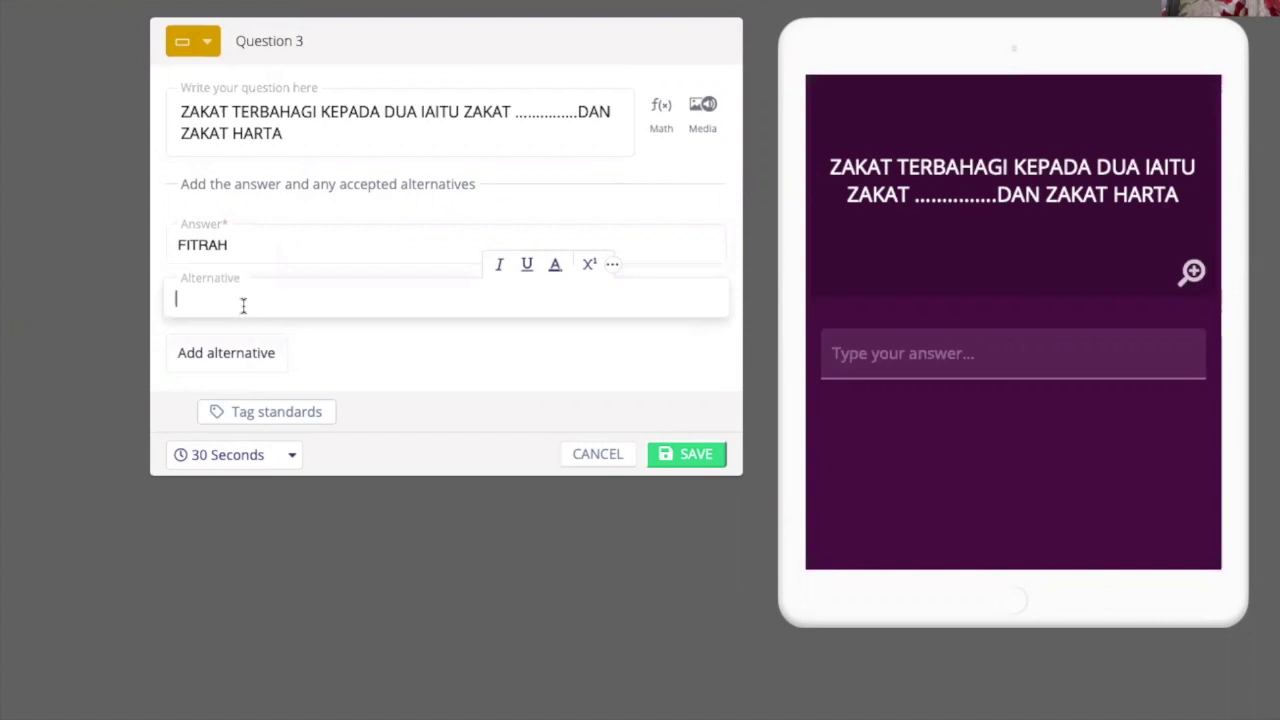
{"action": "type", "text": "KEPA"}
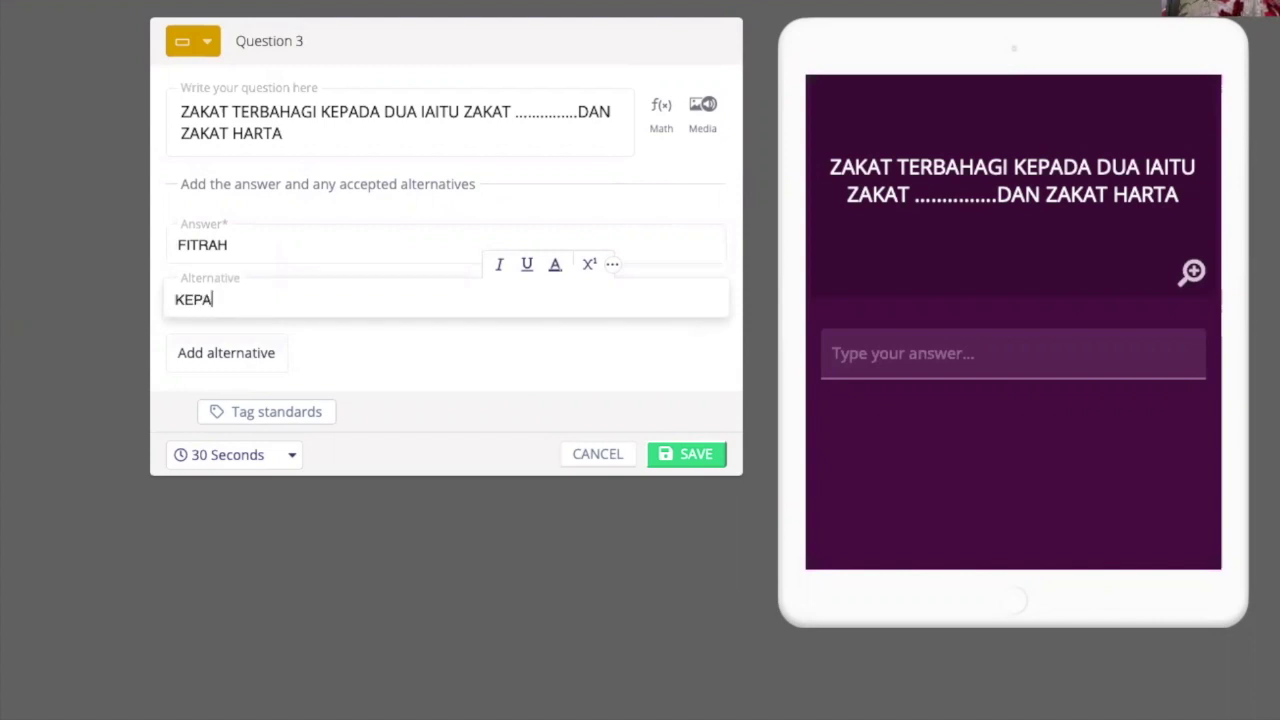
{"action": "key", "text": "BackSpace"}
{"action": "key", "text": "BackSpace"}
{"action": "key", "text": "BackSpace"}
{"action": "key", "text": "BackSpace"}
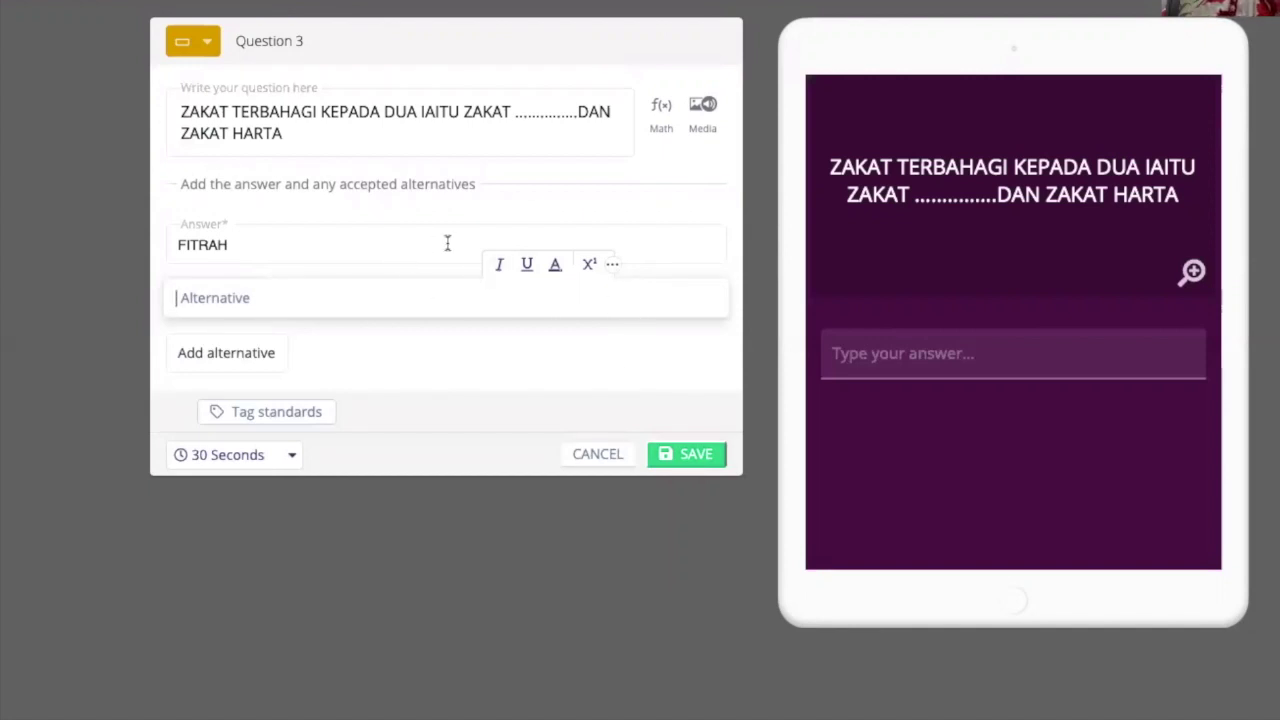
Save the fill-in-the-blank question about the two kinds of zakat.
{"action": "left_click", "coordinate": [692, 456]}
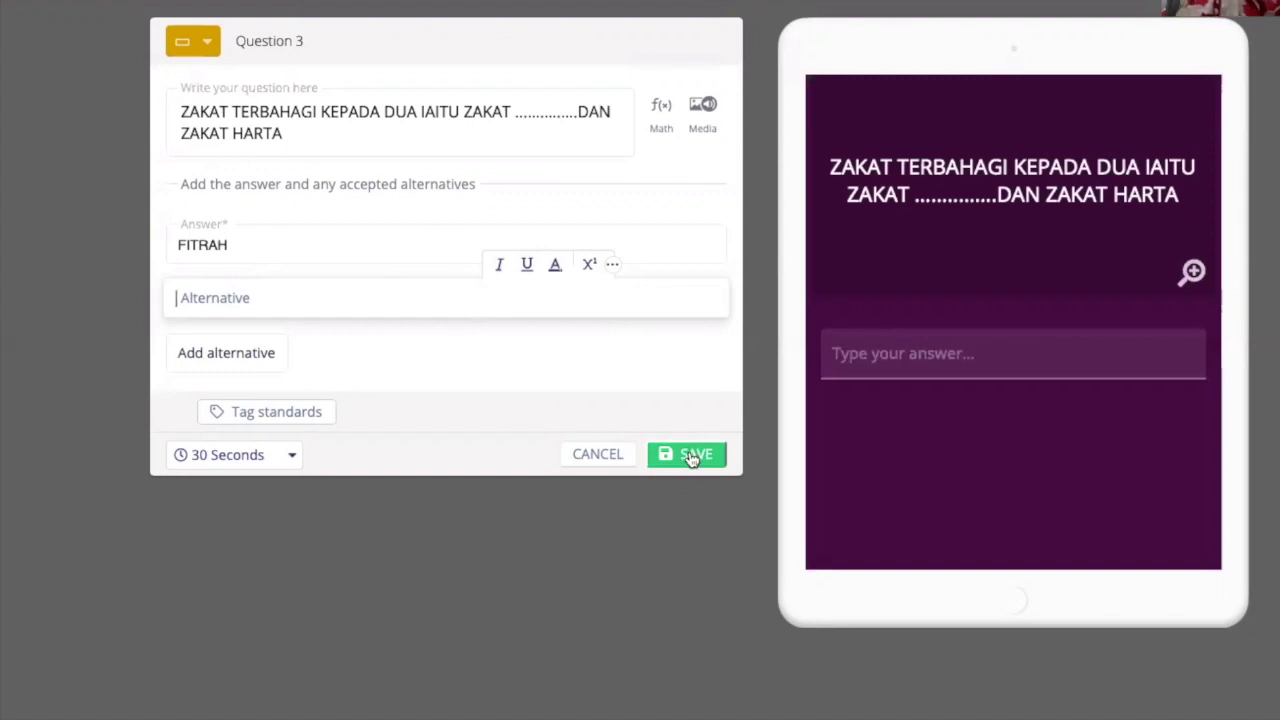
{"action": "left_click", "coordinate": [692, 456]}
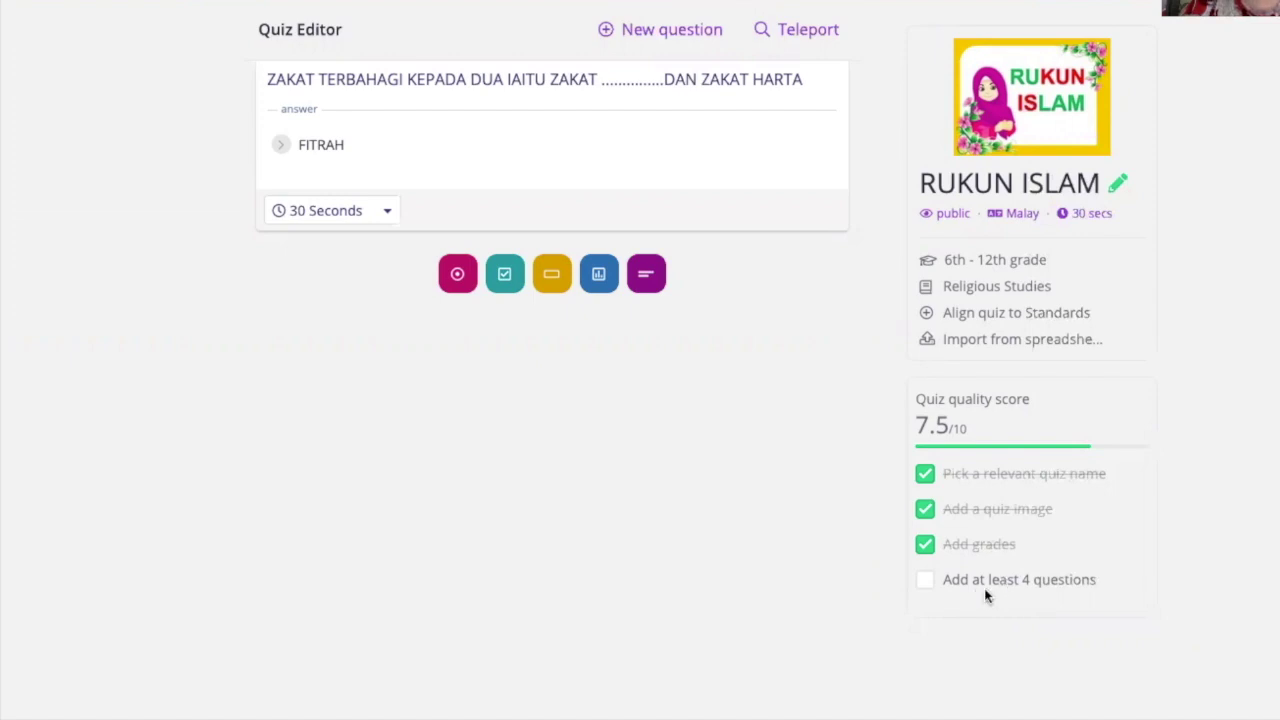
Add a multiple-choice question as question 4 and start its question text.
{"action": "left_click", "coordinate": [652, 41]}
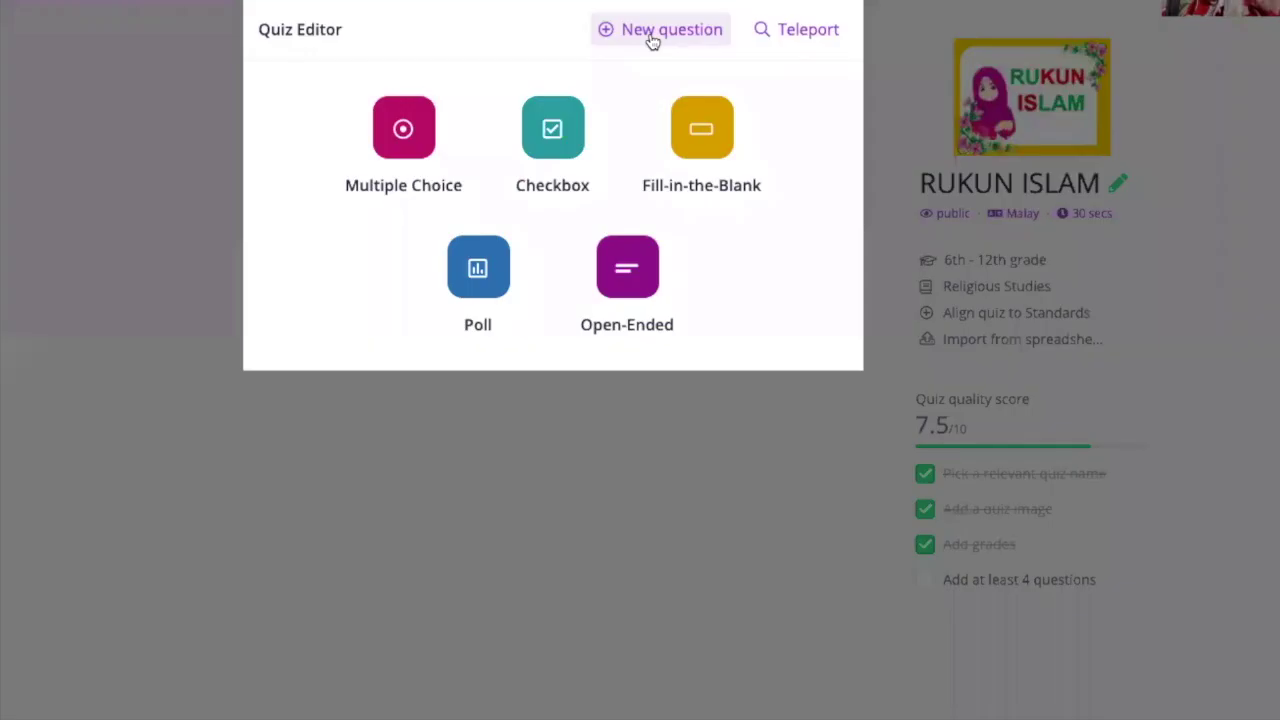
{"action": "left_click", "coordinate": [410, 128]}
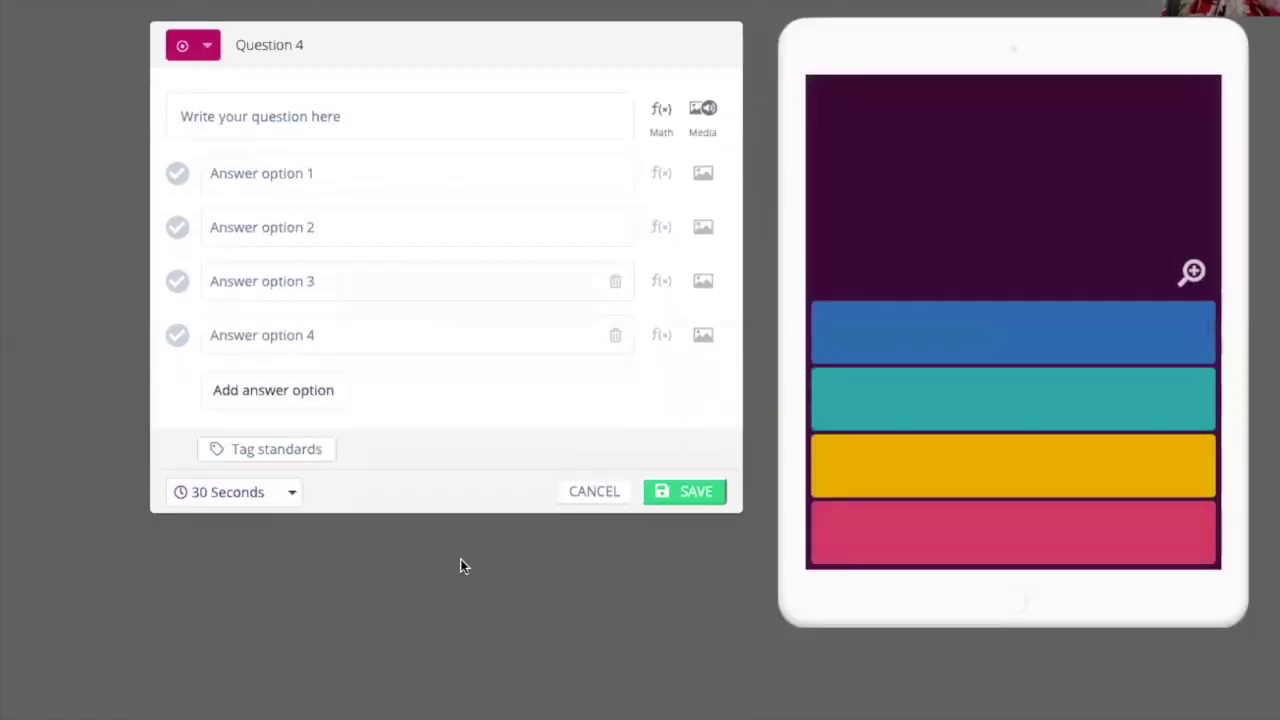
{"action": "left_click", "coordinate": [380, 109]}
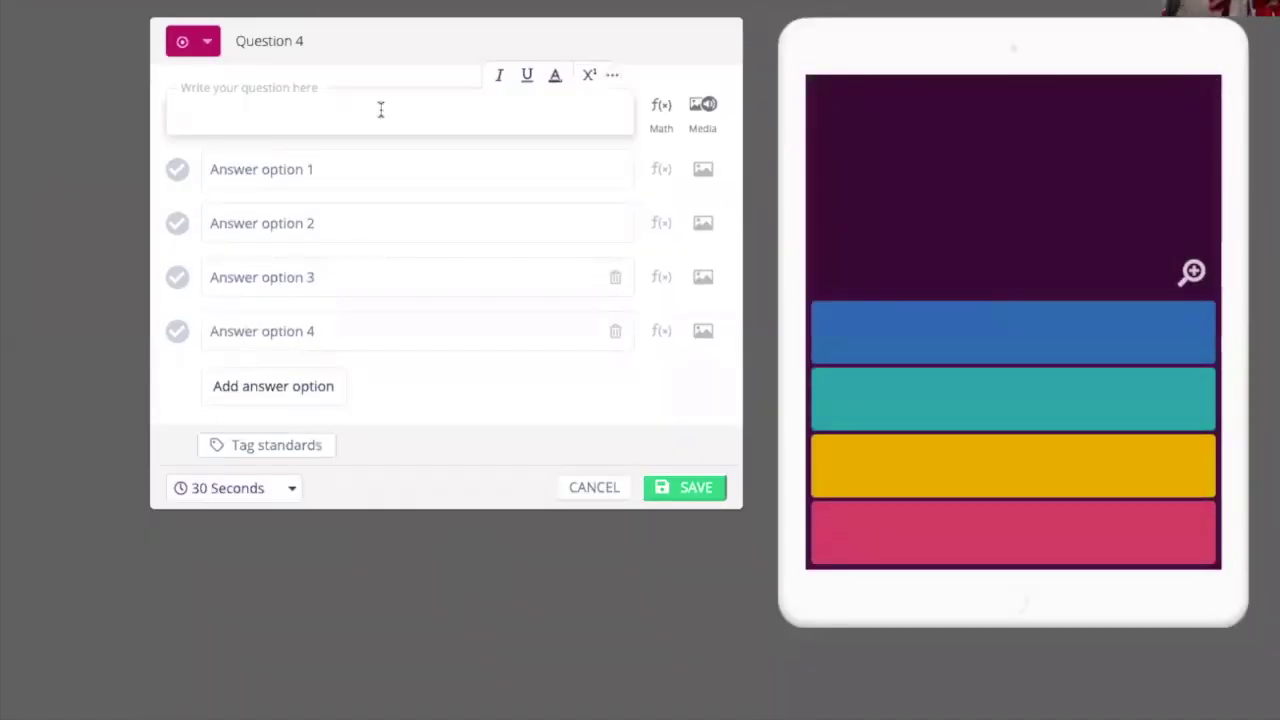
{"action": "type", "text": "PUAS"}
{"action": "type", "text": "ASA"}
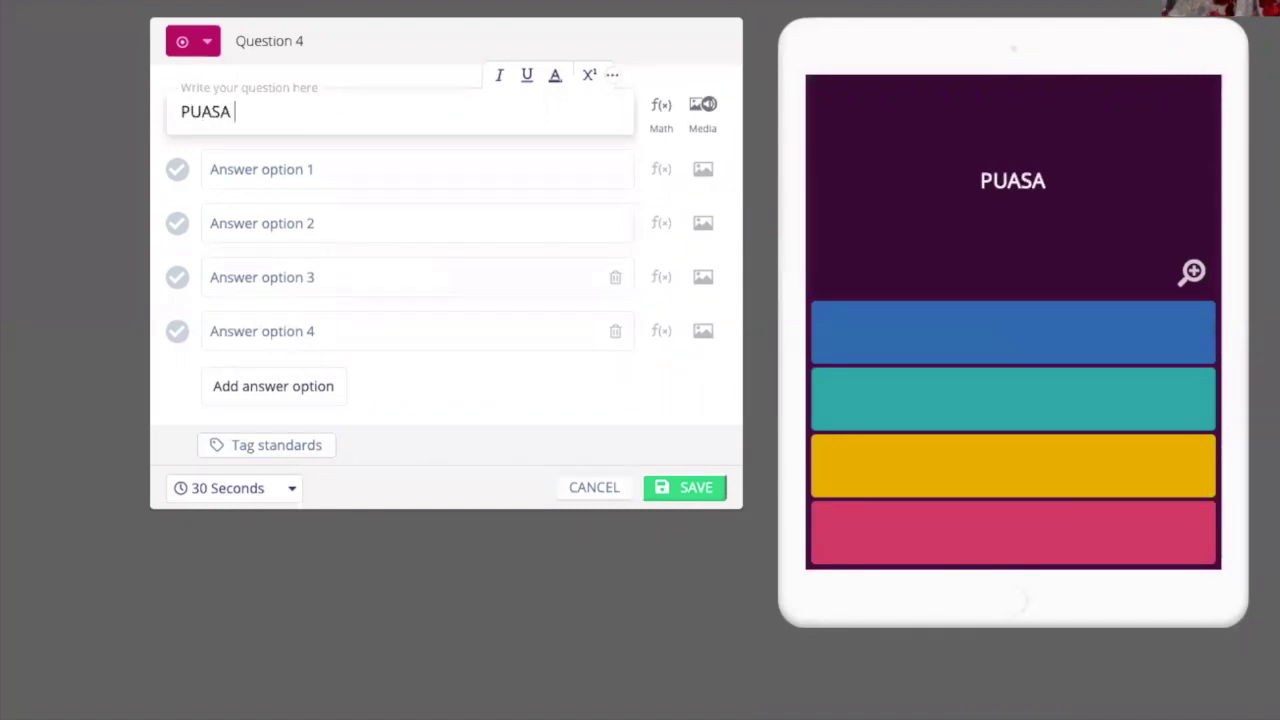
{"action": "key", "text": "ctrl+a"}
{"action": "key", "text": "BackSpace"}
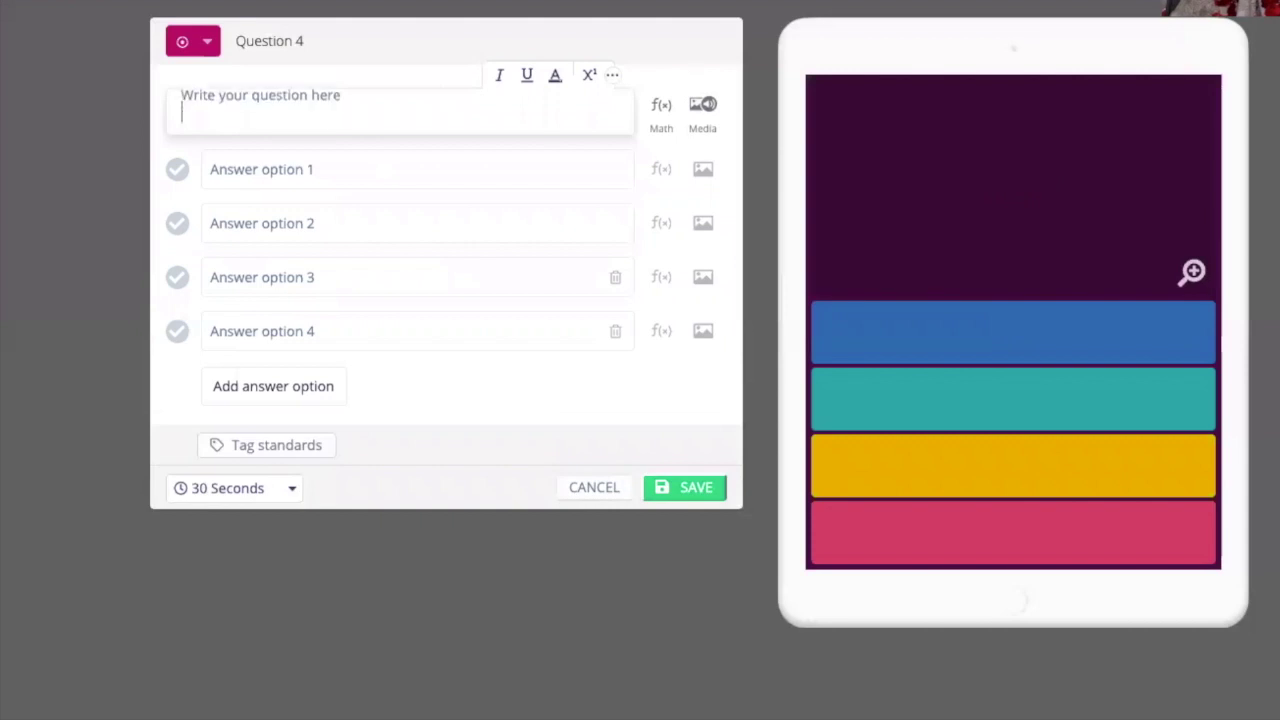
Write the question text "PUASA DIWAJIBKAN DALAM BULAN ........" for question 4.
{"action": "type", "text": "UASA DI"}
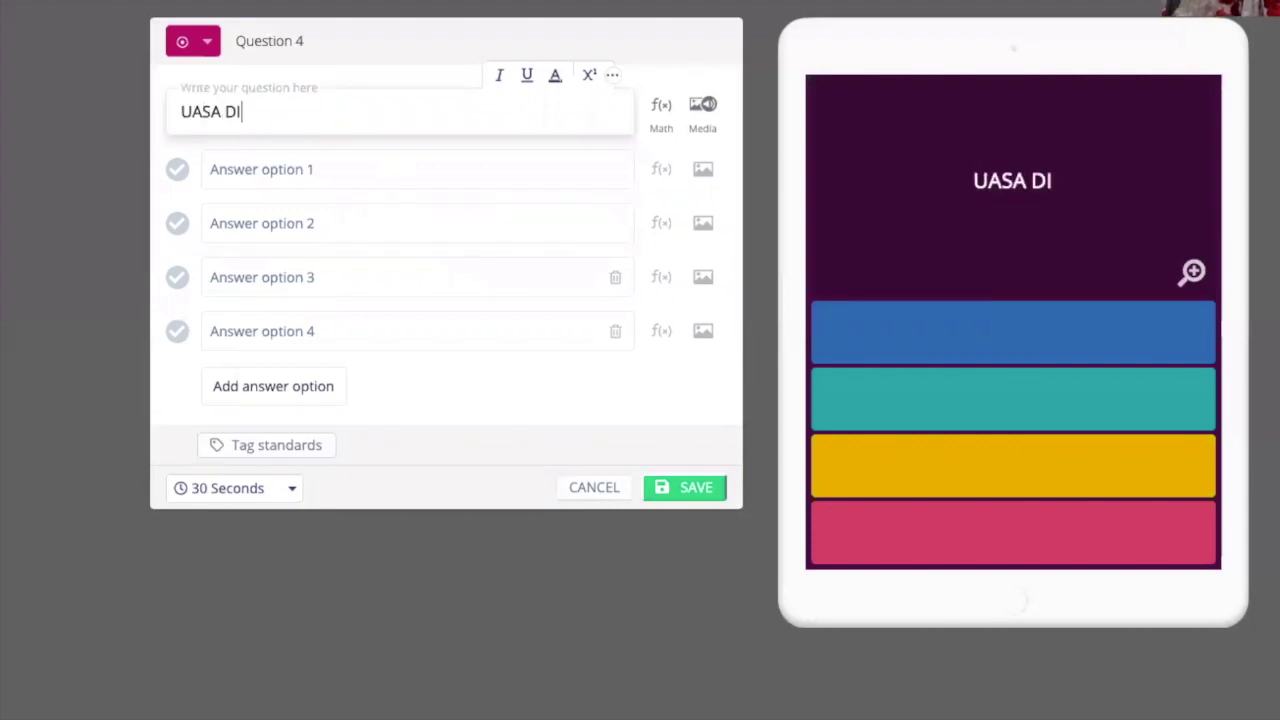
{"action": "type", "text": "WAJIBKA"}
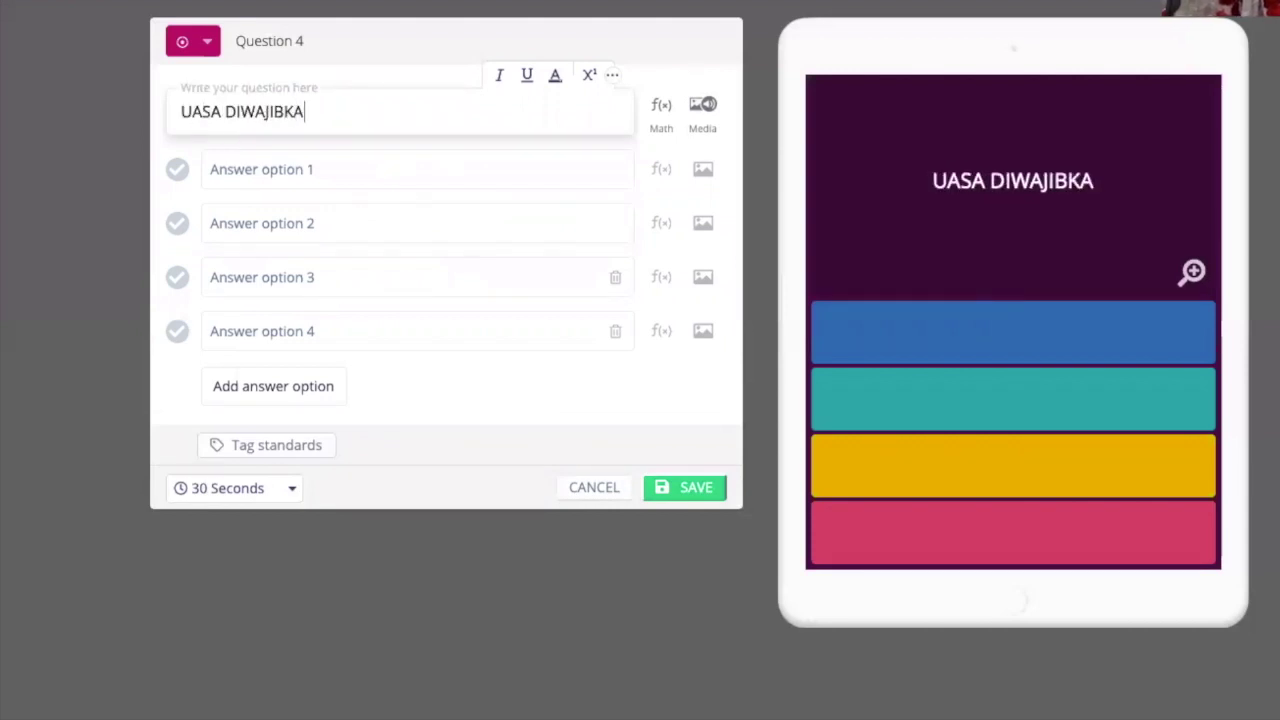
{"action": "type", "text": "N DALAM BULAN "}
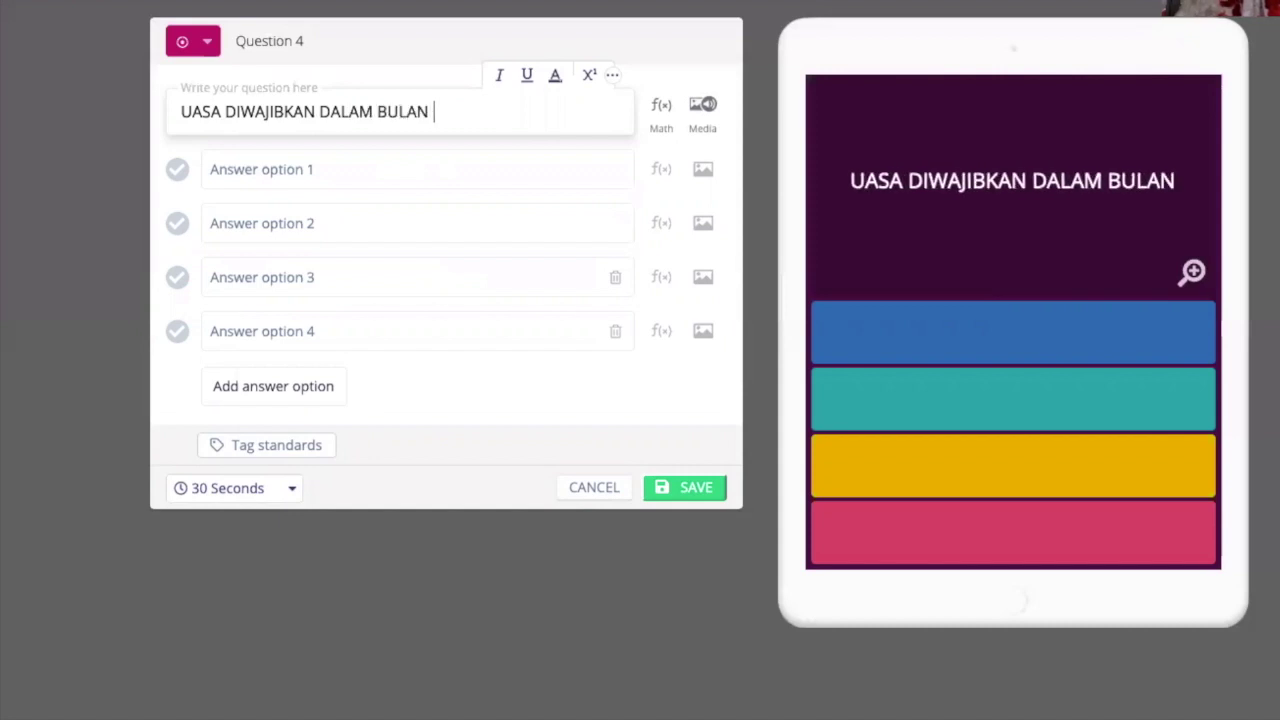
{"action": "type", "text": "........"}
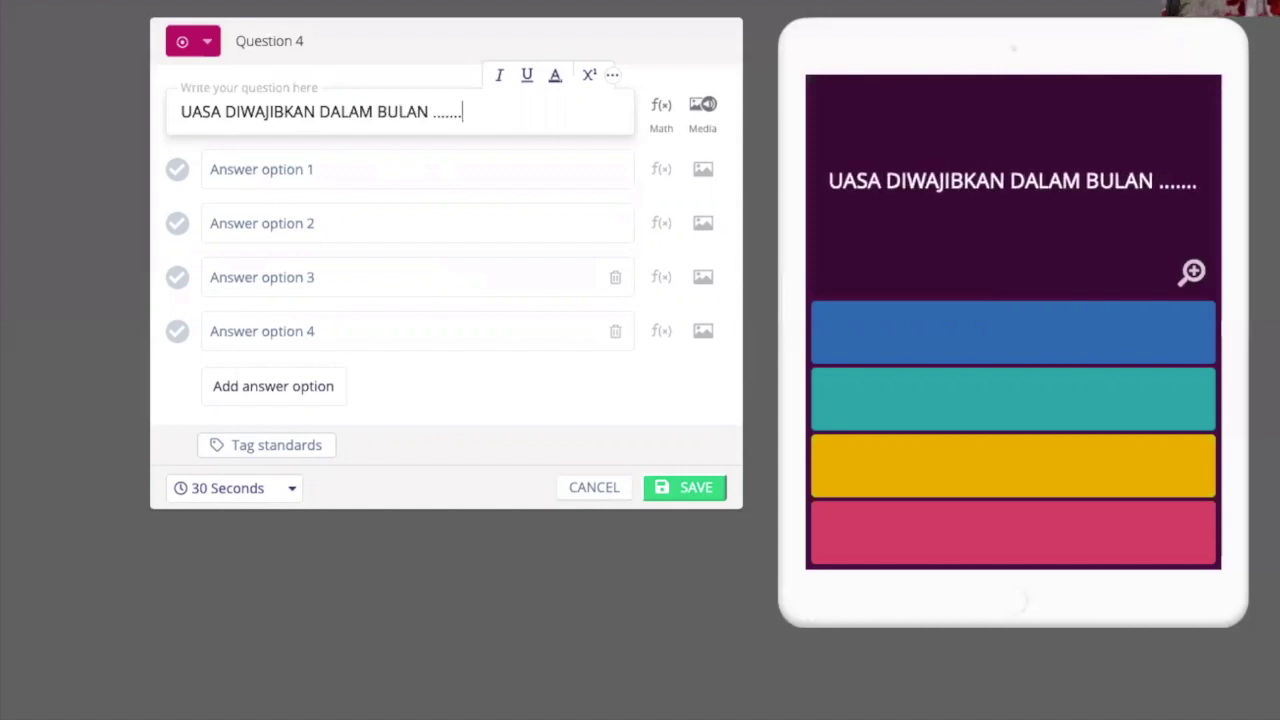
{"action": "left_click", "coordinate": [181, 112]}
{"action": "type", "text": "P"}
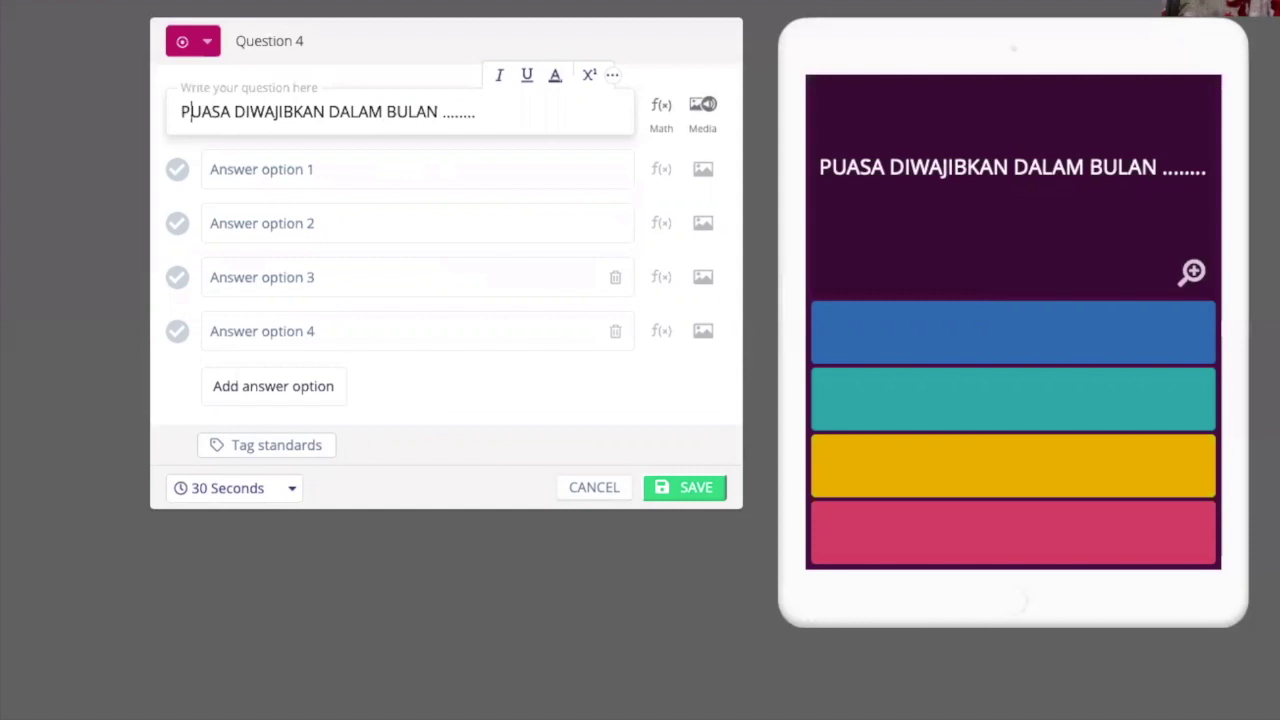
Fill in the first three answer options with "SYAWAL", "REJAB" and "SYAABAN".
{"action": "left_click", "coordinate": [249, 172]}
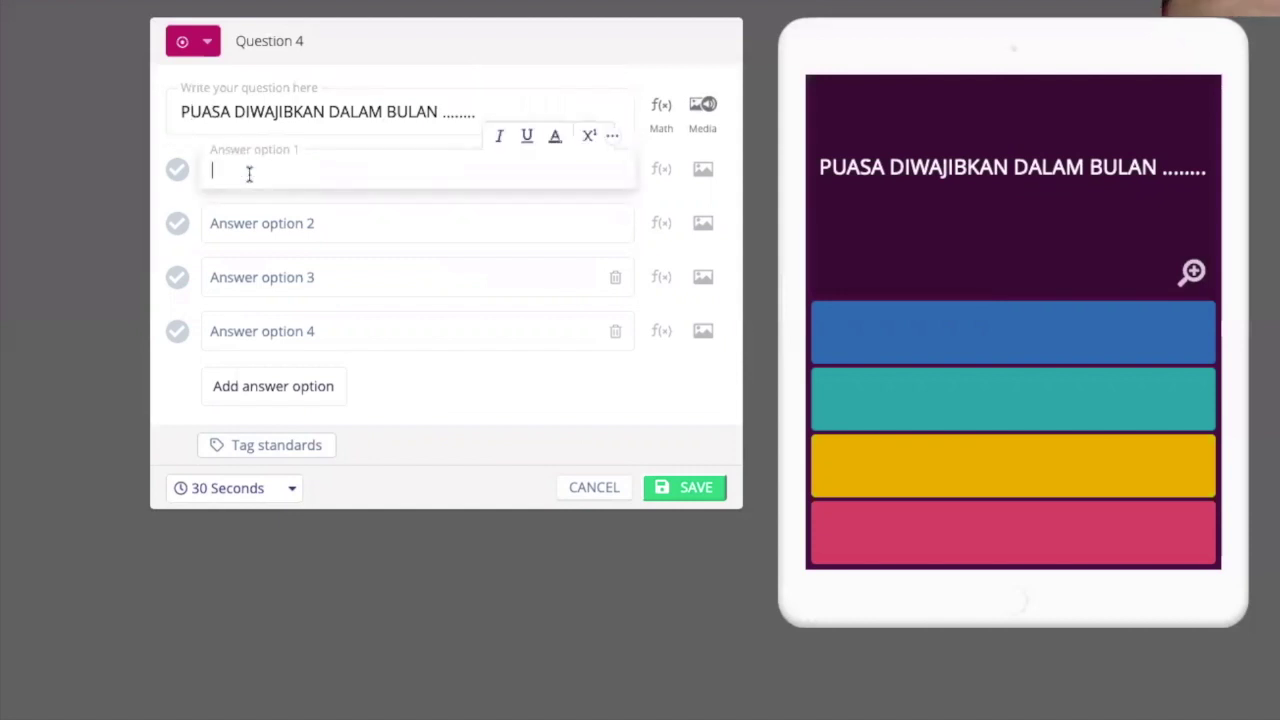
{"action": "type", "text": "SYAWAL"}
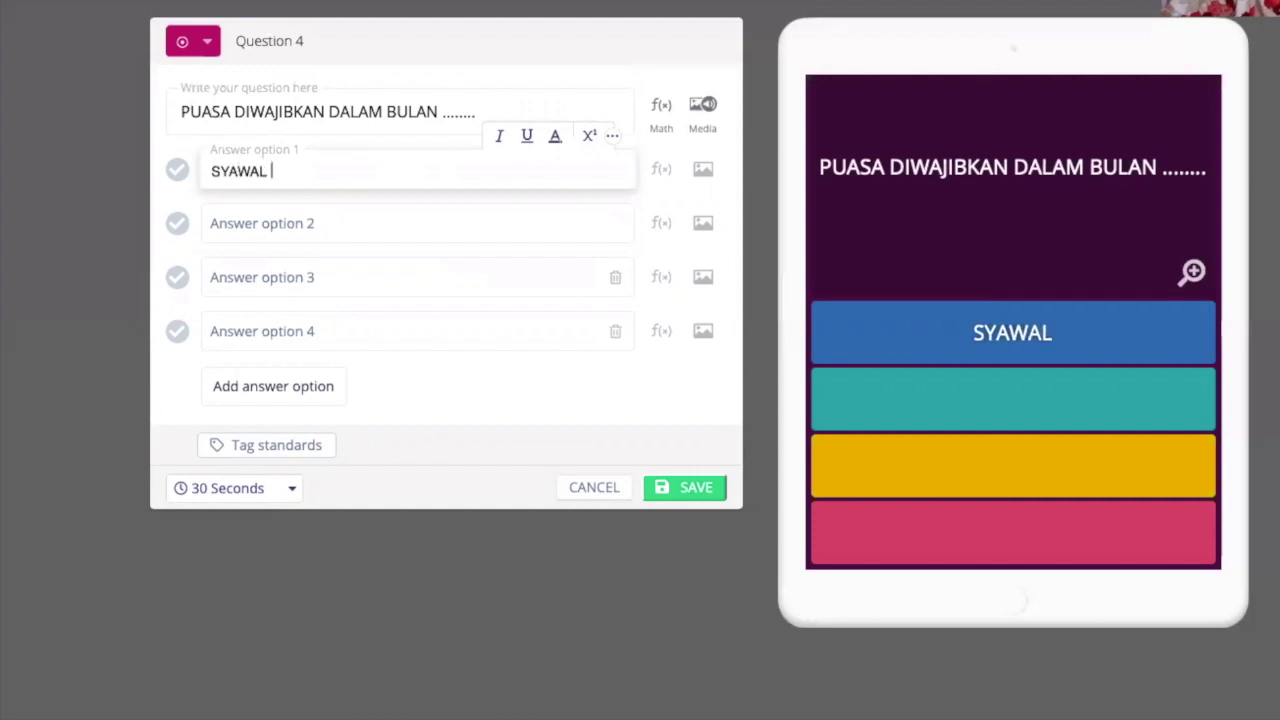
{"action": "left_click", "coordinate": [218, 227]}
{"action": "type", "text": "REJAB"}
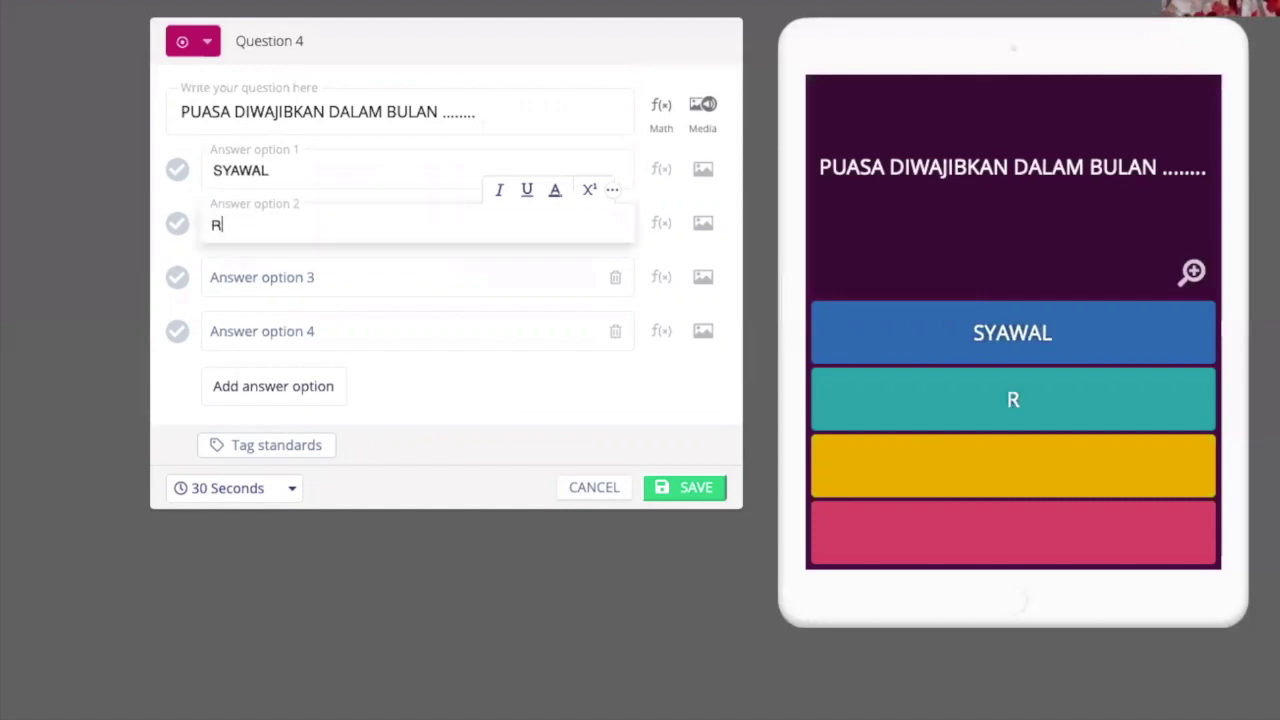
{"action": "left_click", "coordinate": [205, 270]}
{"action": "type", "text": "ST"}
{"action": "key", "text": "BackSpace"}
{"action": "type", "text": "YAABAN"}
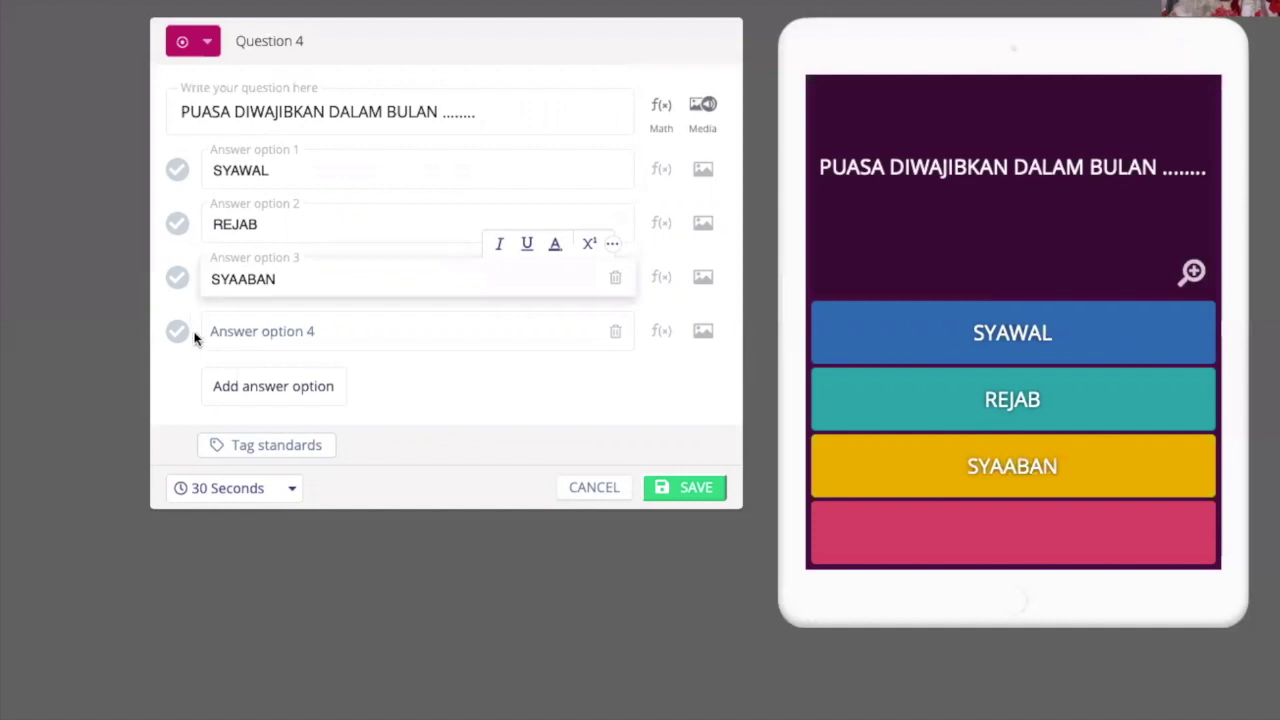
Enter "RAMADHAN" as the fourth answer option, marked as correct, and save the question.
{"action": "left_click", "coordinate": [226, 331]}
{"action": "type", "text": "RAMADHAN"}
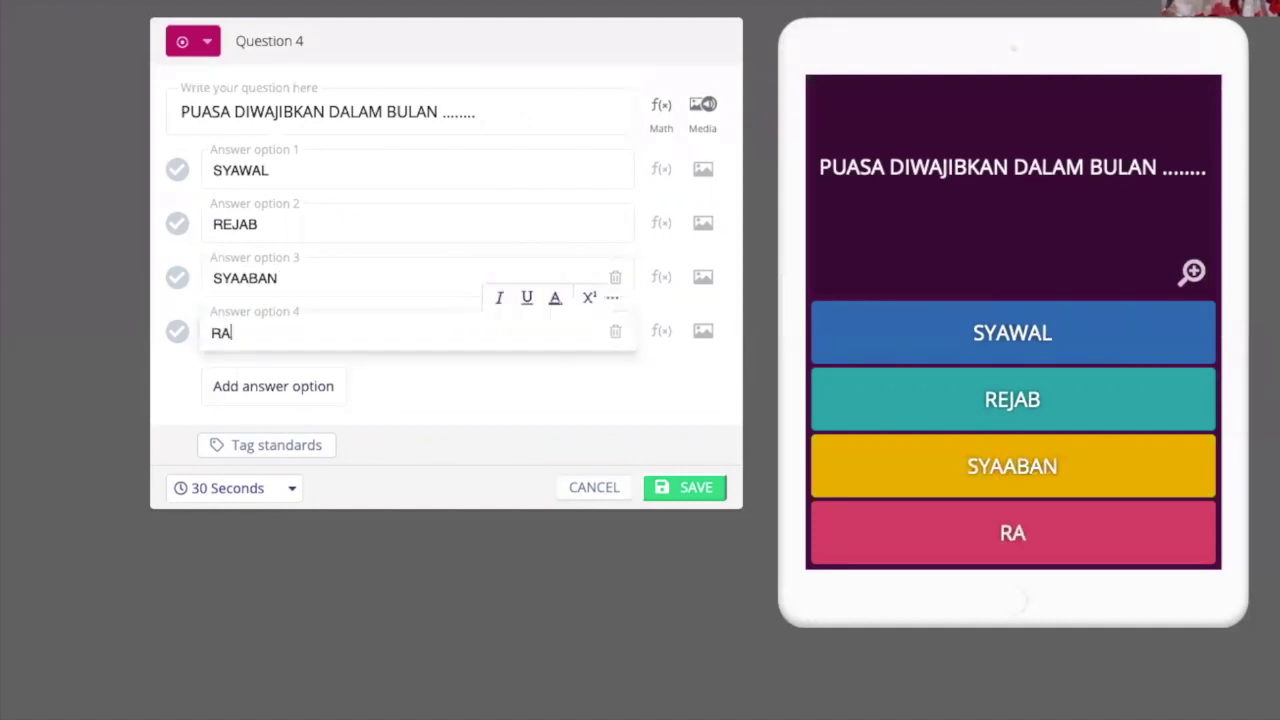
{"action": "left_click", "coordinate": [178, 334]}
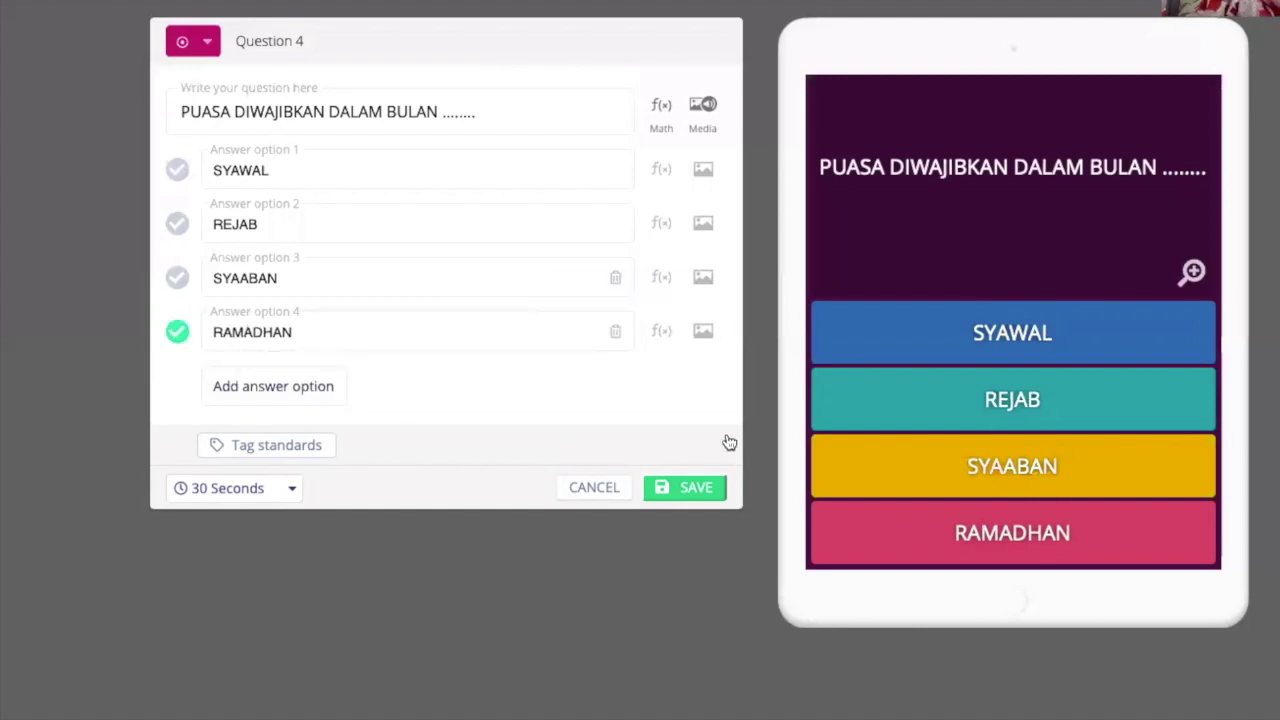
{"action": "left_click", "coordinate": [697, 489]}
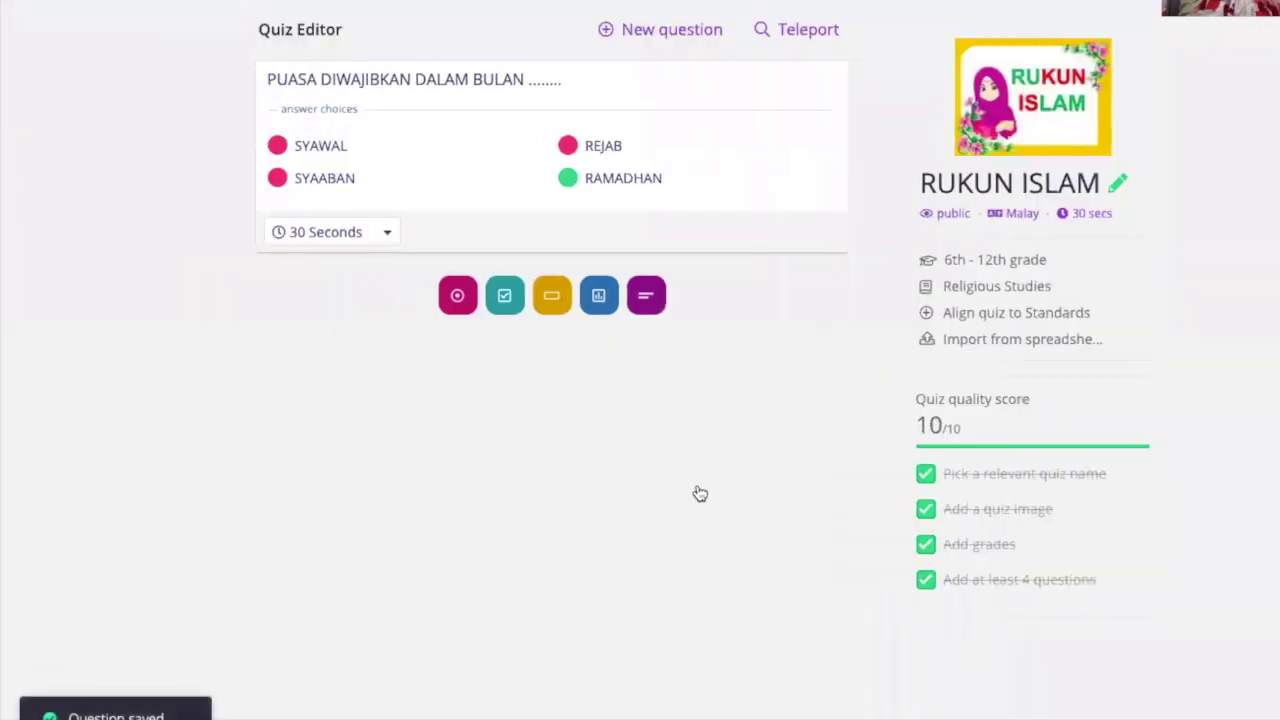
Finish editing the RUKUN ISLAM quiz and publish it with its four questions.
{"action": "scroll", "coordinate": [720, 260], "scroll_direction": "up", "scroll_amount": 3}
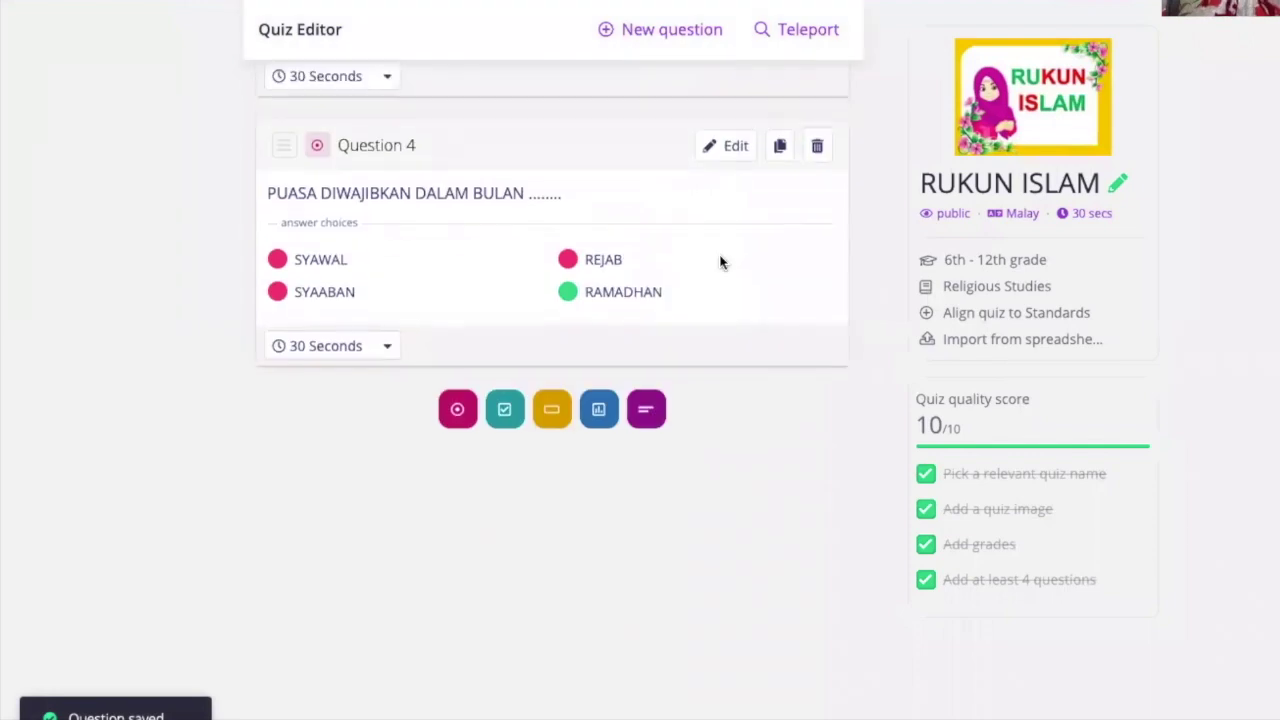
{"action": "scroll", "coordinate": [720, 262], "scroll_direction": "up", "scroll_amount": 1}
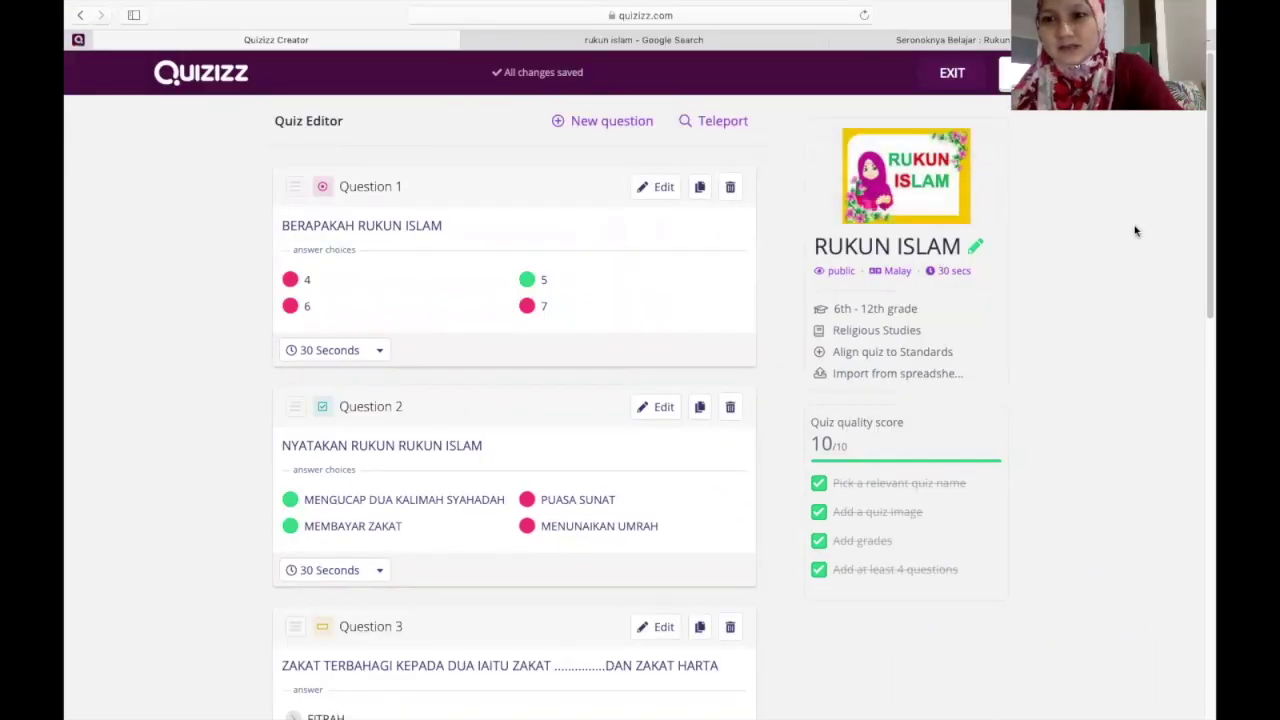
{"action": "left_click", "coordinate": [1008, 65]}
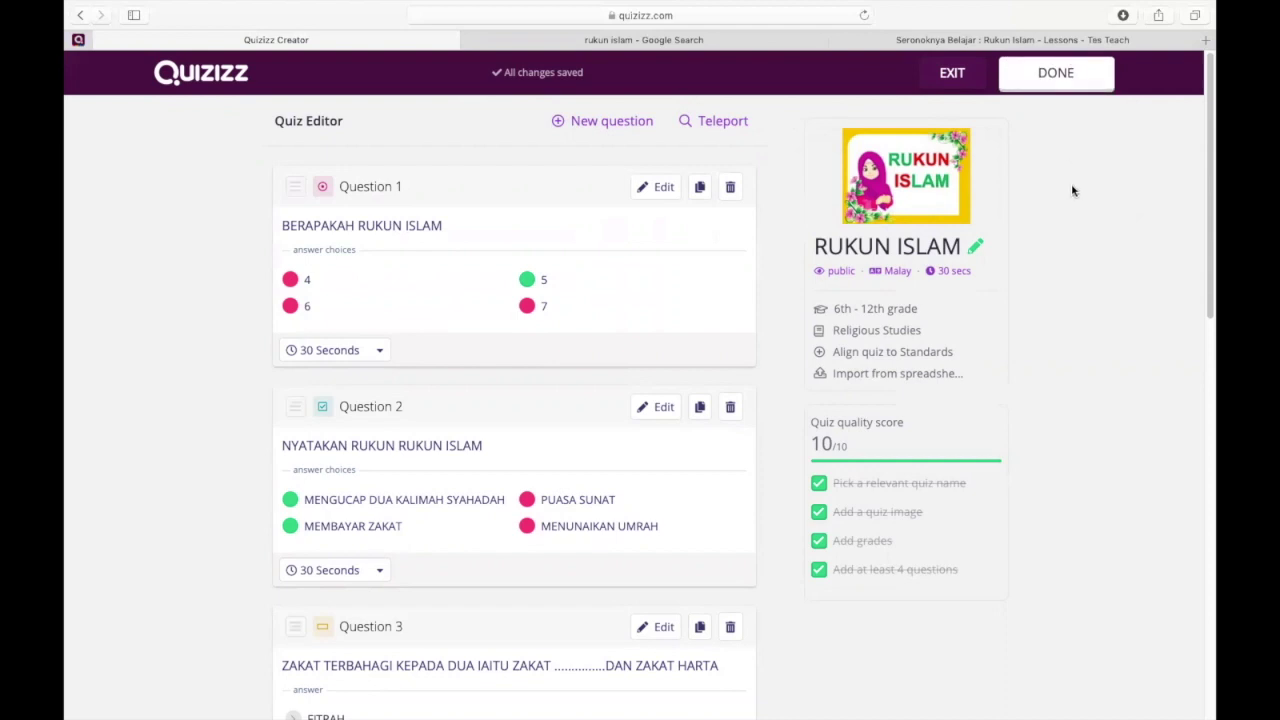
{"action": "left_click", "coordinate": [1055, 78]}
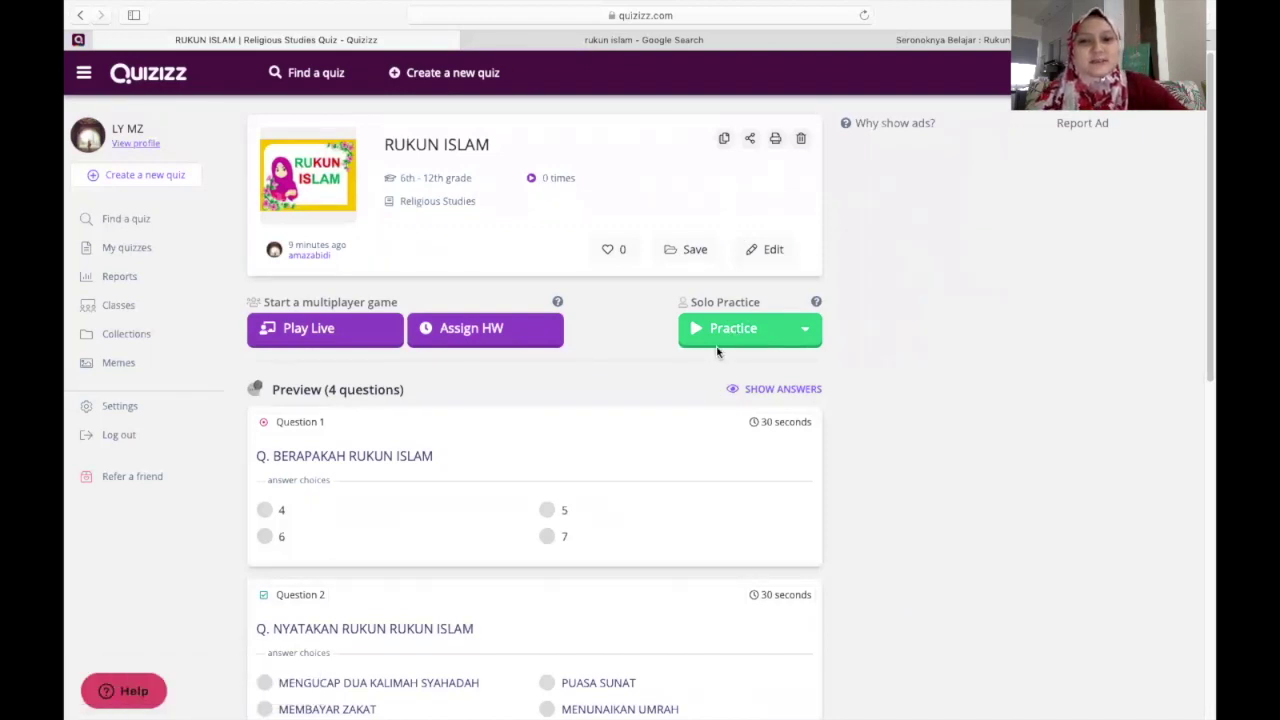
Start playing the RUKUN ISLAM quiz as a solo practice with the default game settings.
{"action": "left_click", "coordinate": [745, 330]}
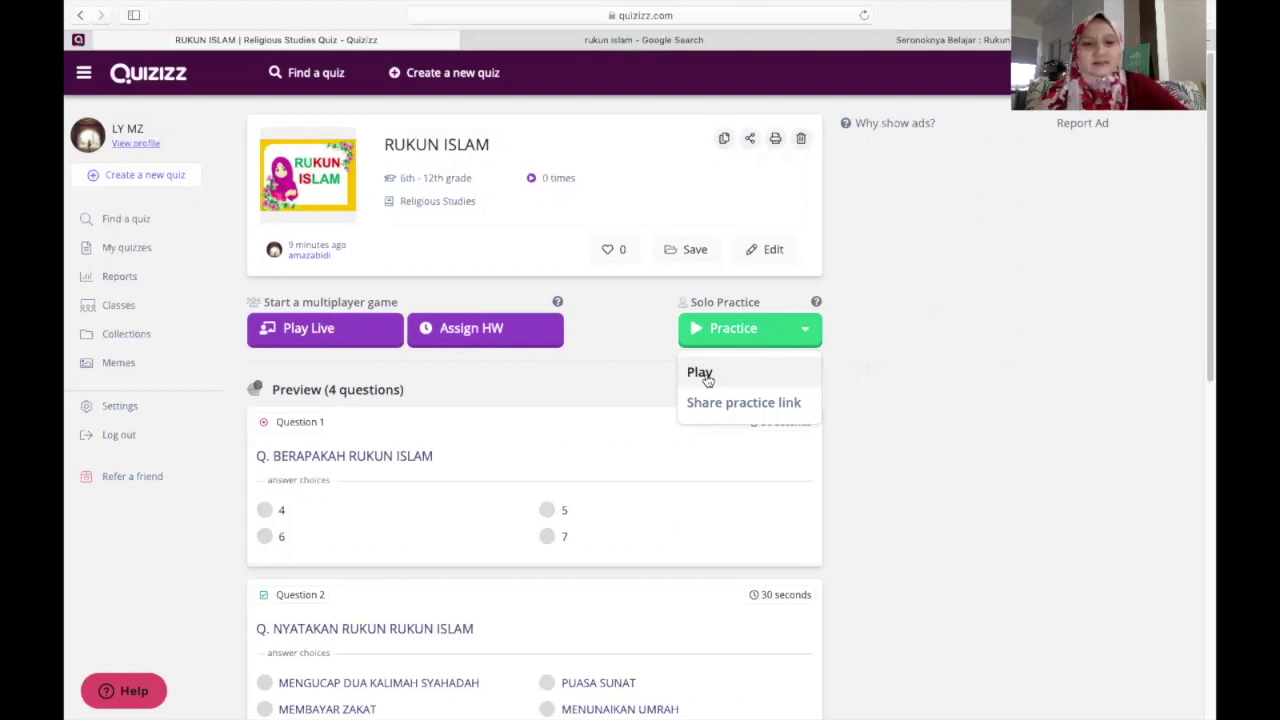
{"action": "left_click", "coordinate": [703, 374]}
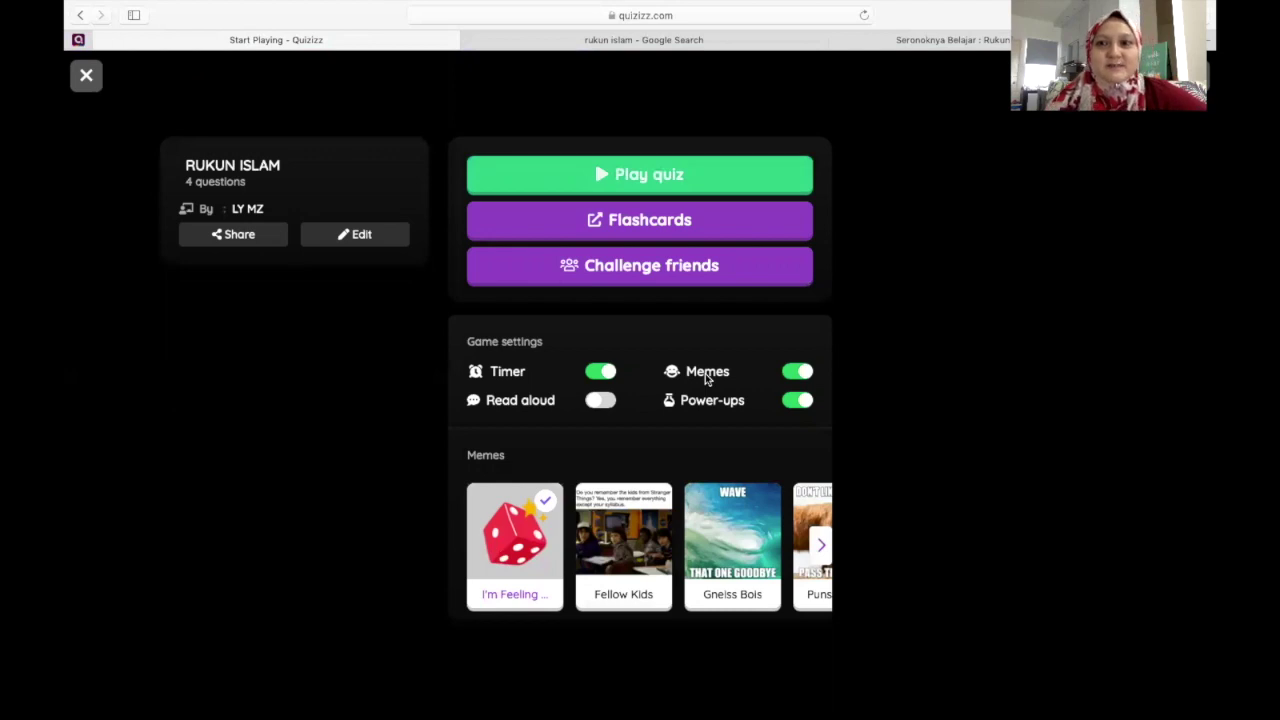
{"action": "left_click", "coordinate": [652, 178]}
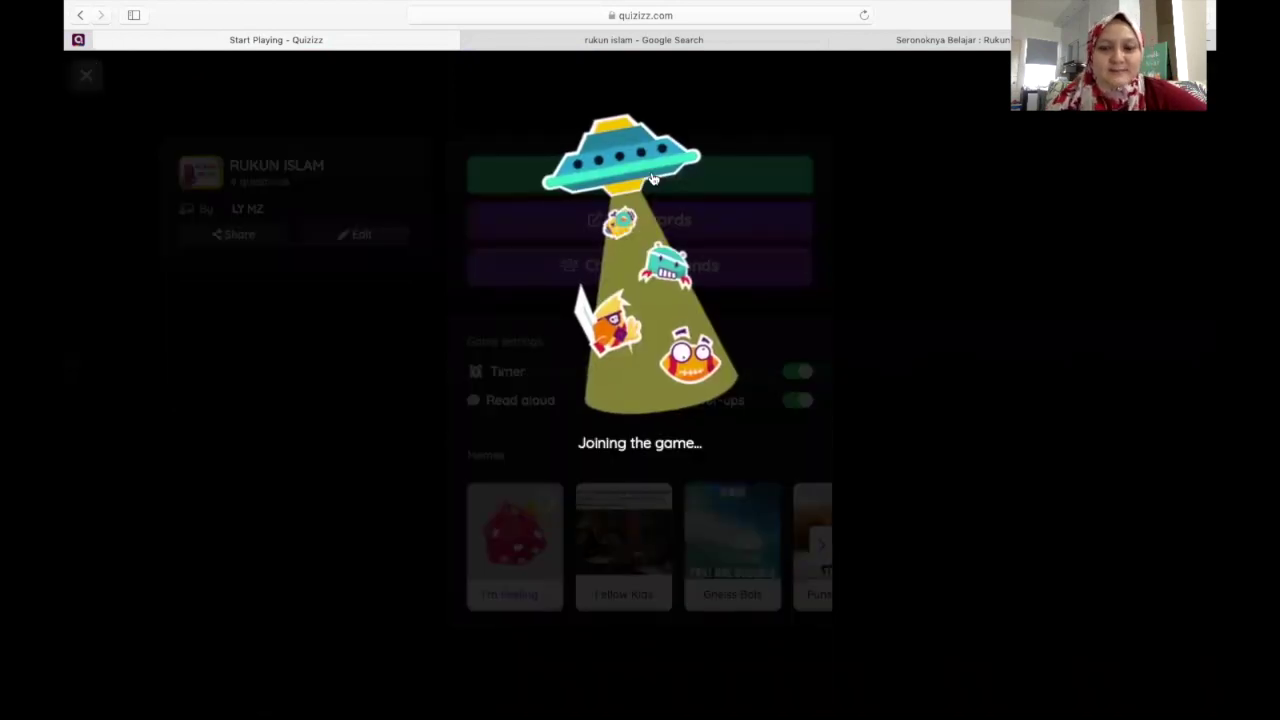